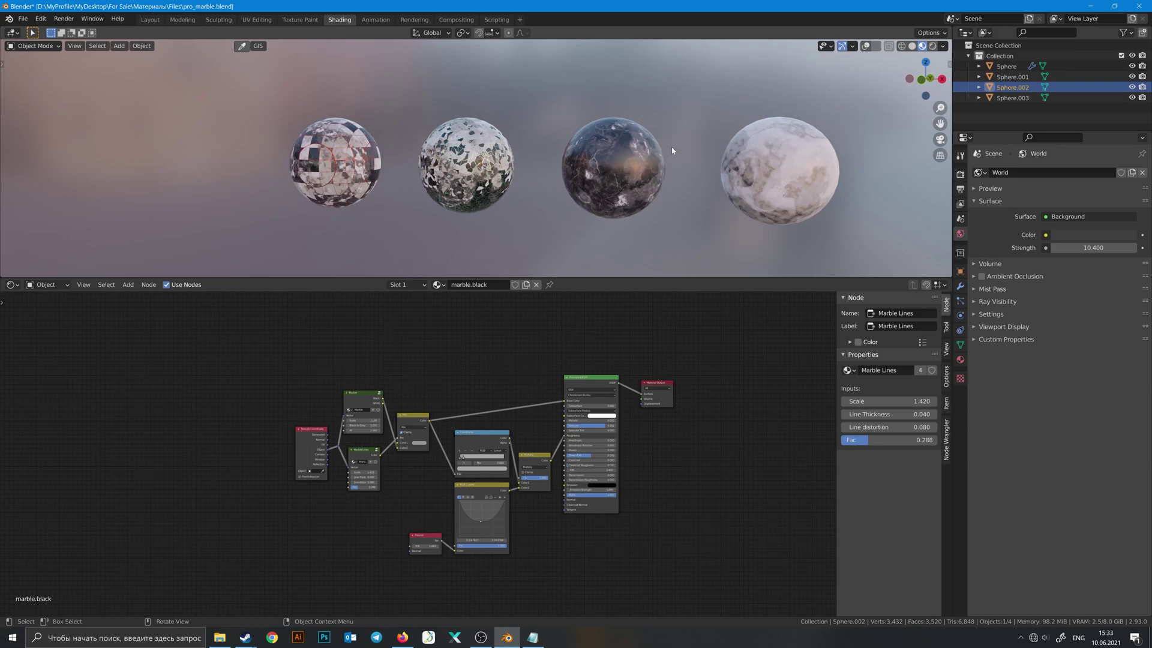
# - Switch to the web browser and look through the creator's Instagram and Gumroad pages
pyautogui.moveTo(686, 170); pyautogui.dragTo(682, 186, button='middle')
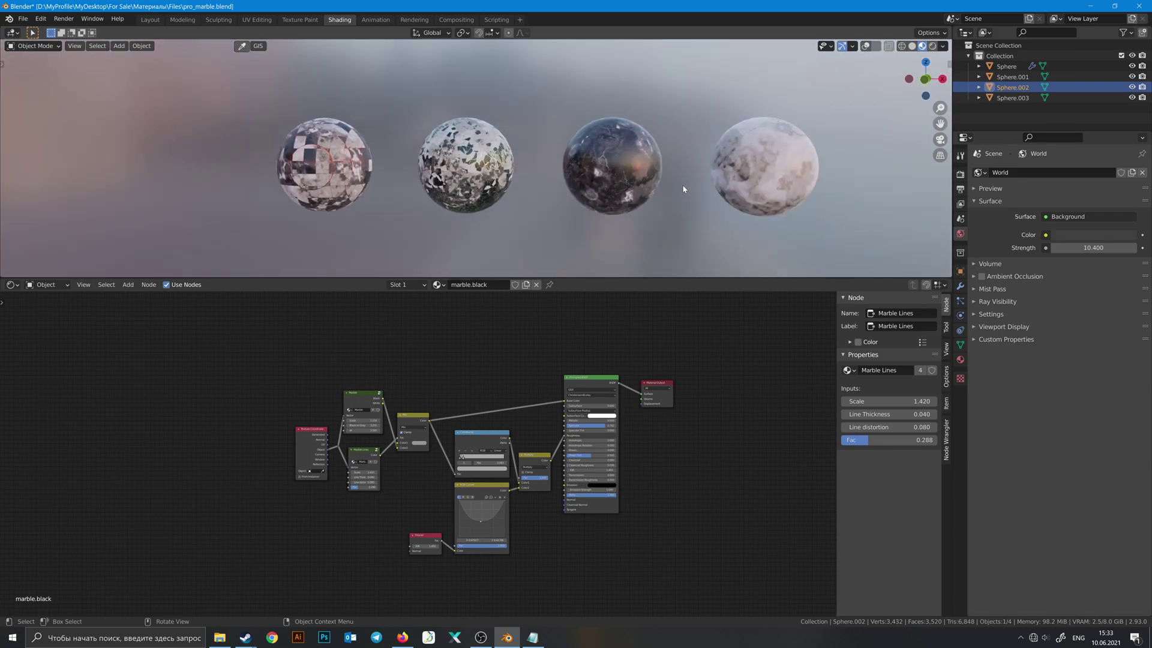
pyautogui.hotkey('alt', 'Tab')
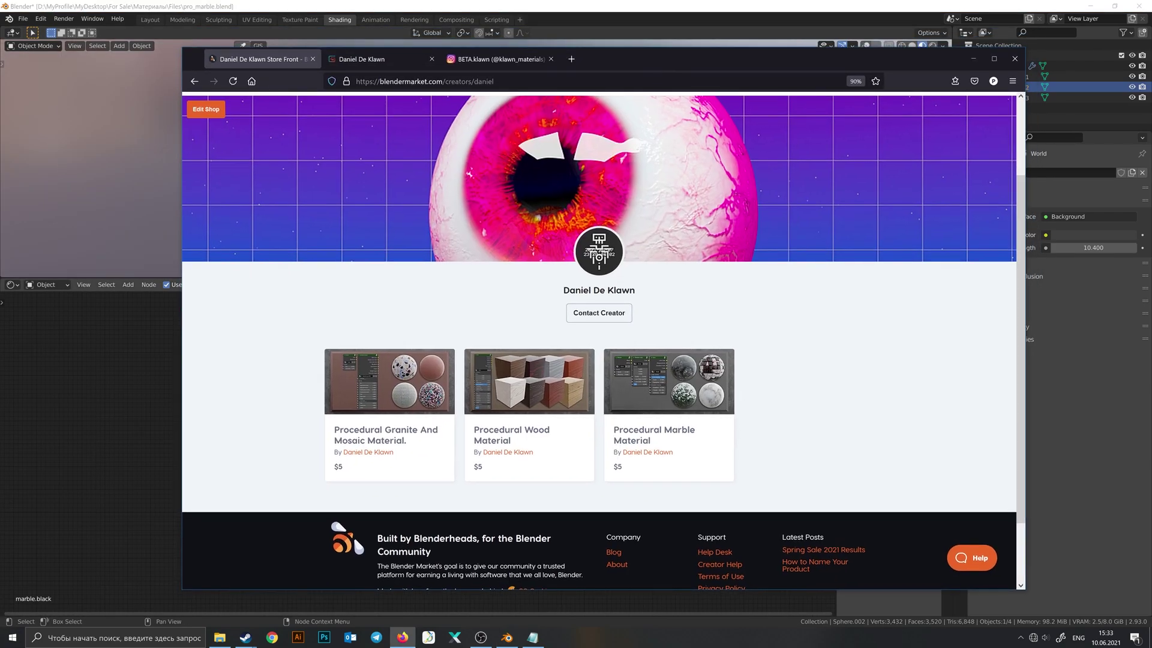
pyautogui.click(494, 59)
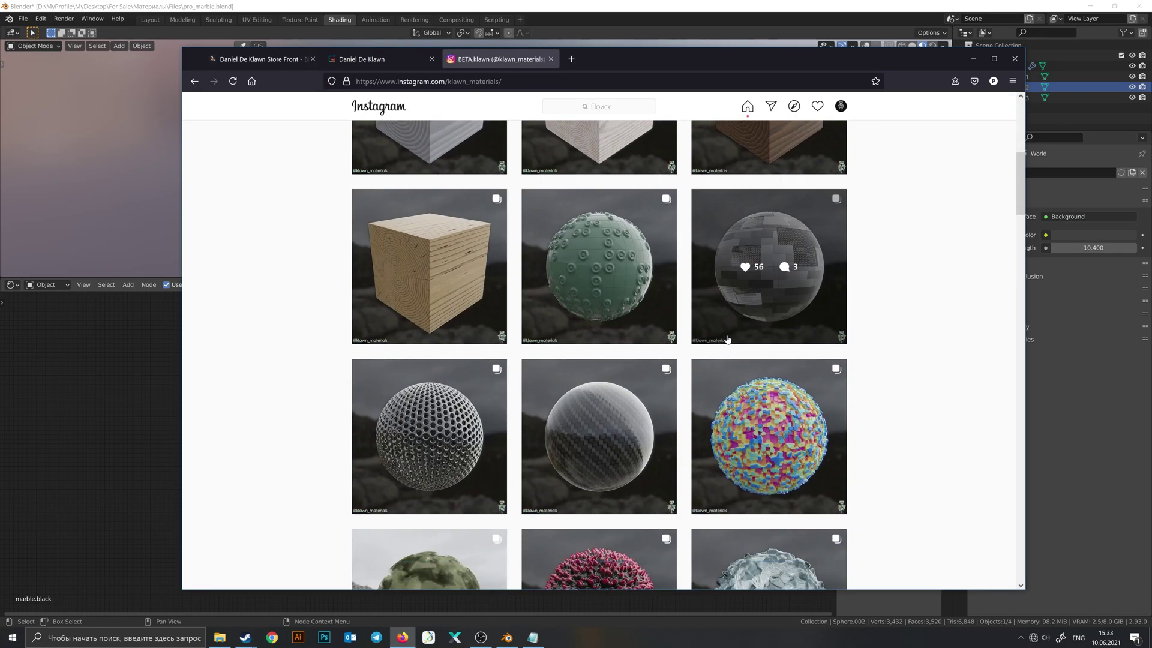
pyautogui.scroll(-5, 730, 347)
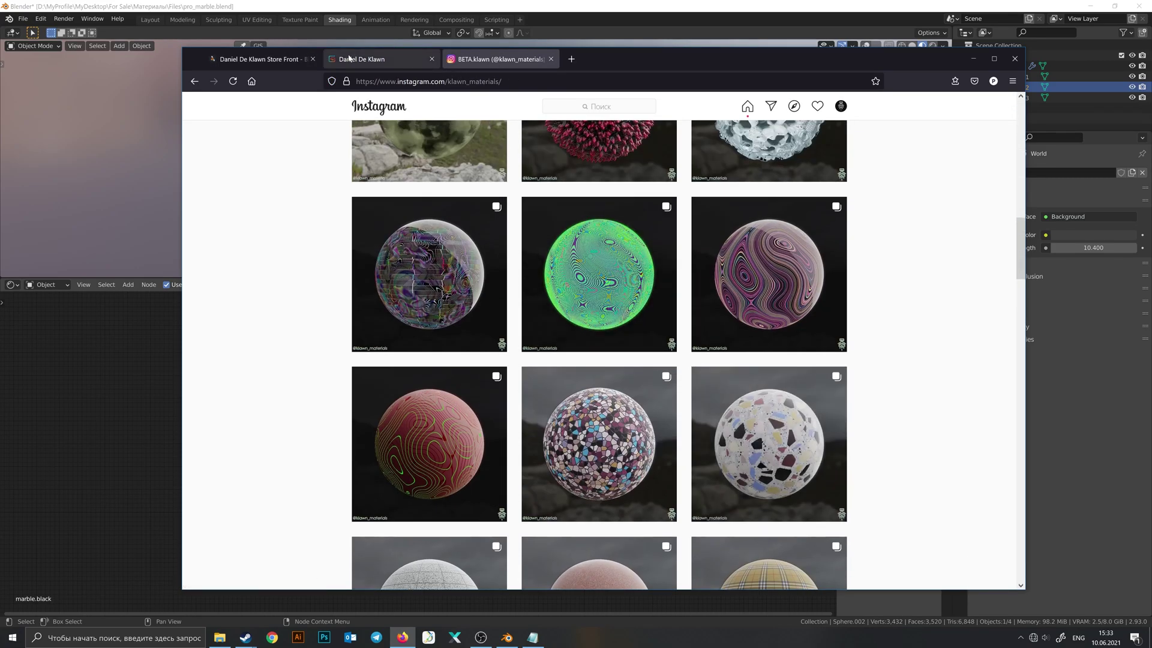
pyautogui.click(362, 58)
pyautogui.scroll(-4, 584, 377)
pyautogui.scroll(-8, 583, 377)
pyautogui.scroll(6, 584, 376)
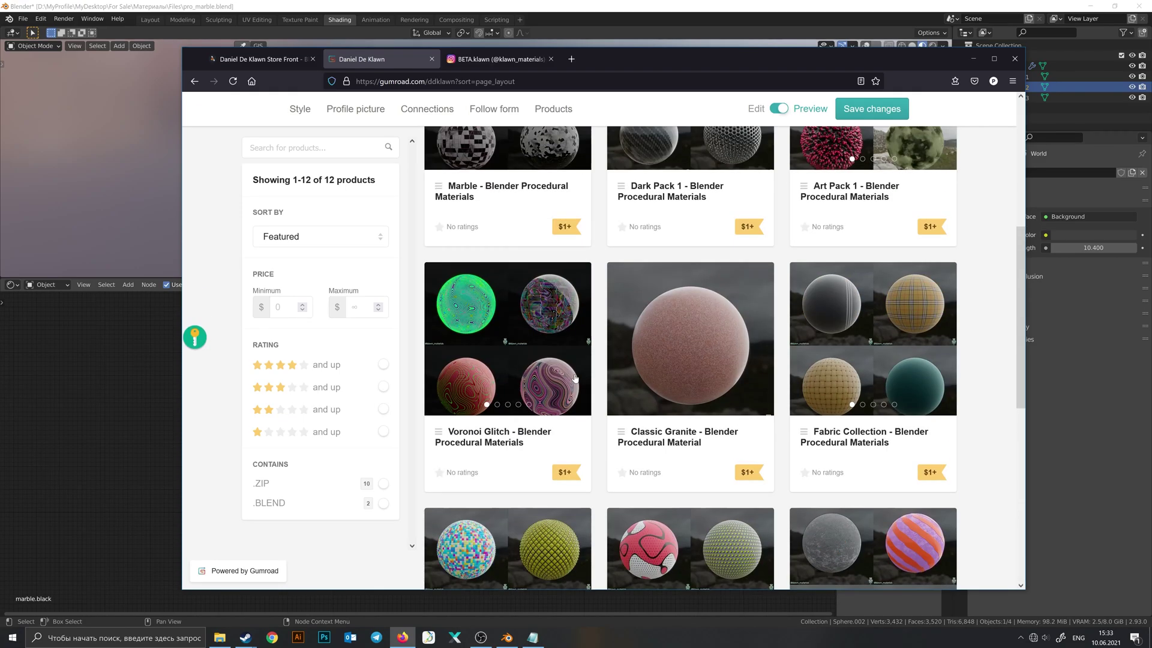
pyautogui.scroll(-4, 584, 377)
pyautogui.scroll(4, 584, 377)
pyautogui.scroll(5, 479, 270)
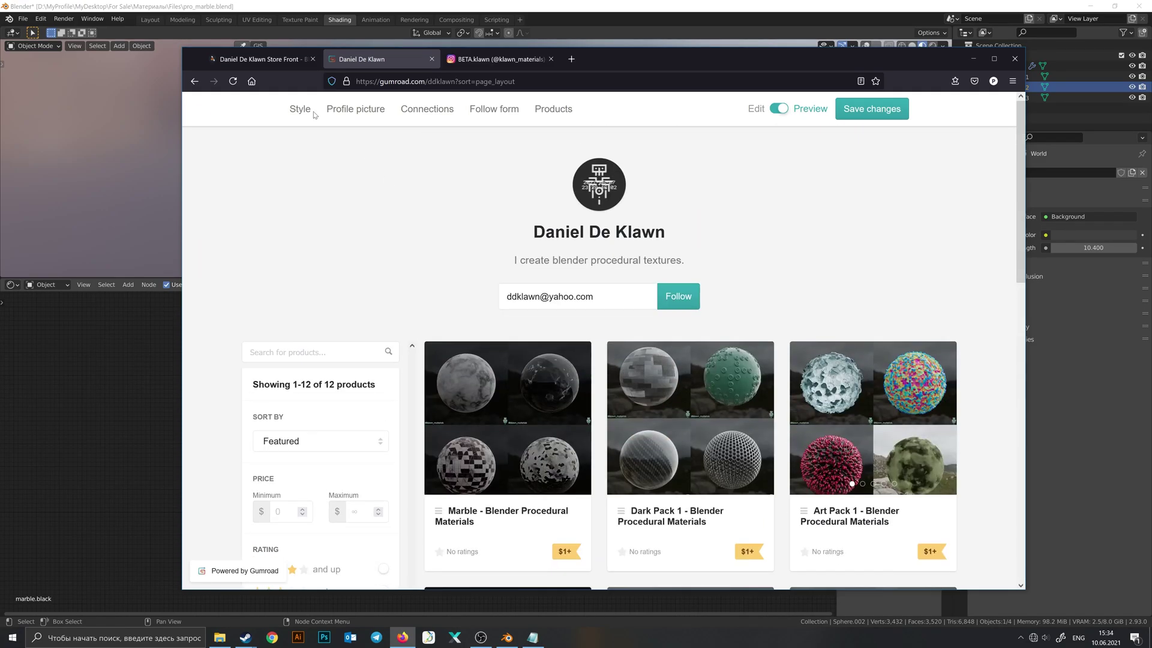
# - Go back to the Blender Market store page and scroll through it
pyautogui.click(258, 59)
pyautogui.scroll(-2, 744, 336)
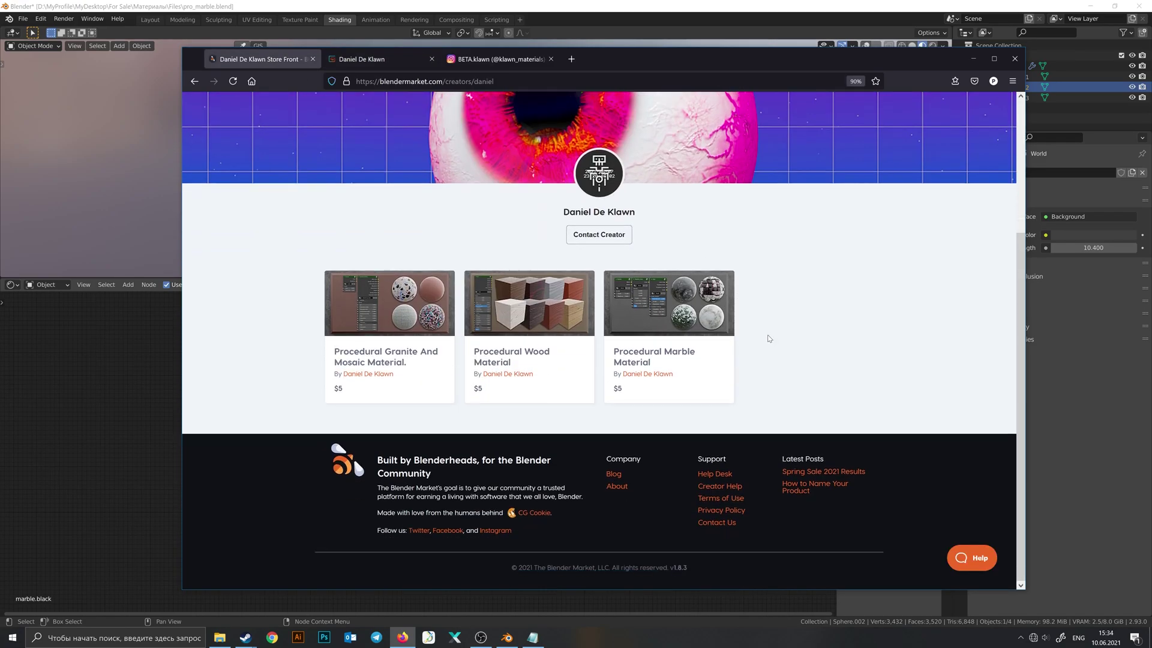
pyautogui.scroll(4, 767, 336)
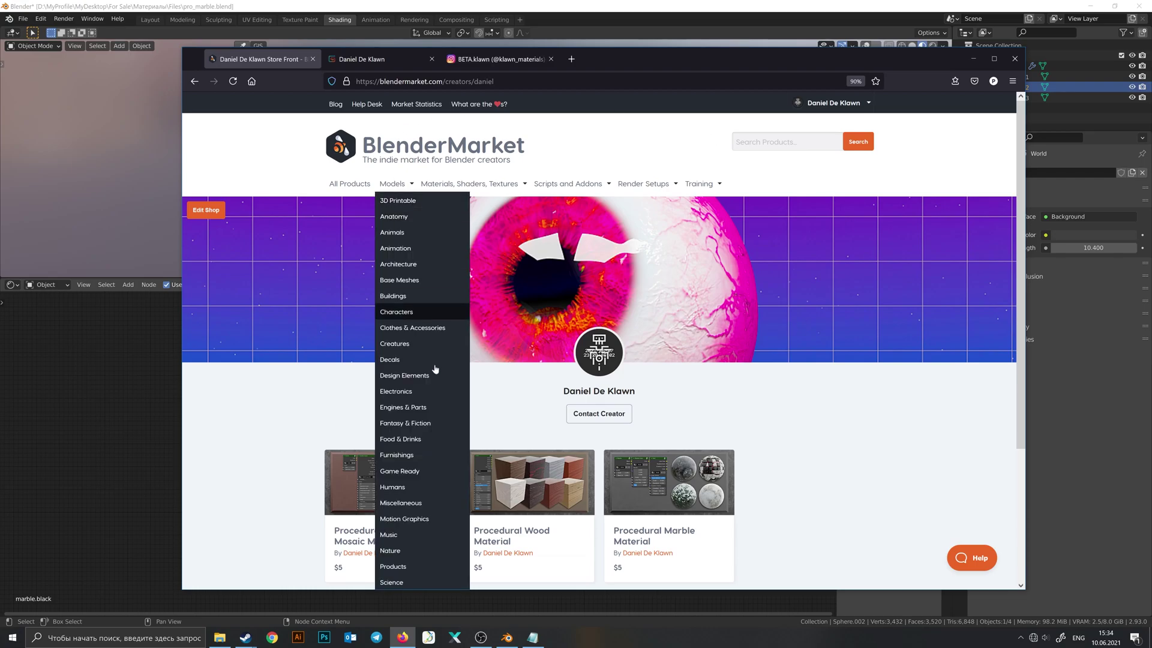
pyautogui.scroll(-5, 707, 422)
# - Back in Blender, start a new General file and select its sphere
pyautogui.click(973, 59)
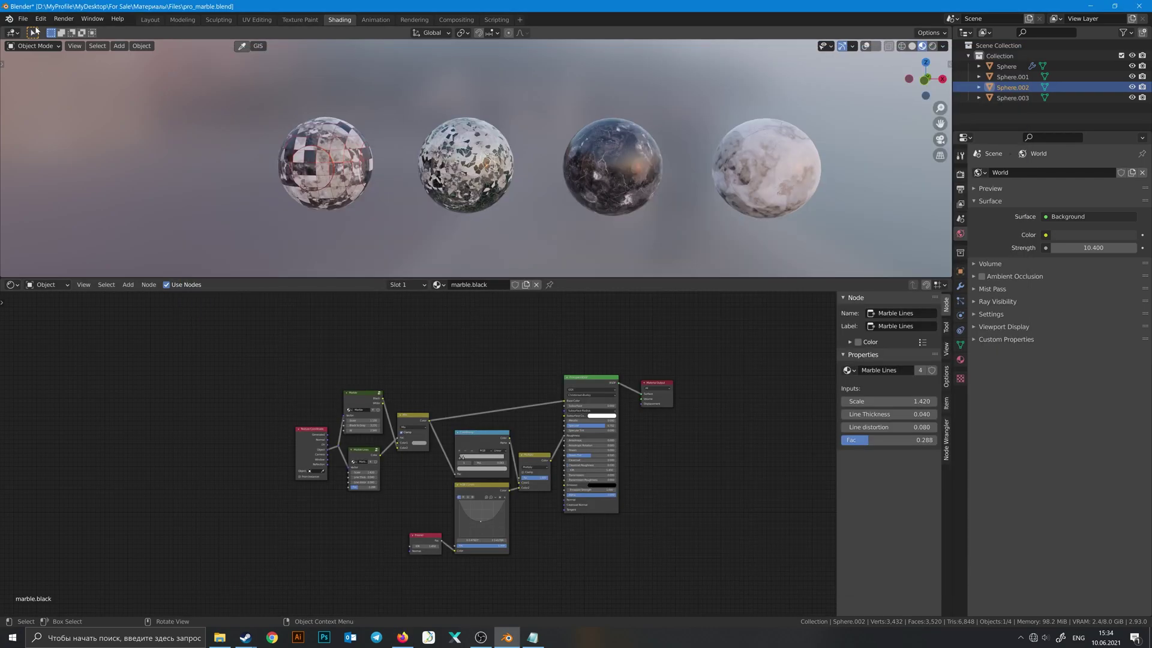
pyautogui.click(23, 18)
pyautogui.moveTo(54, 31)
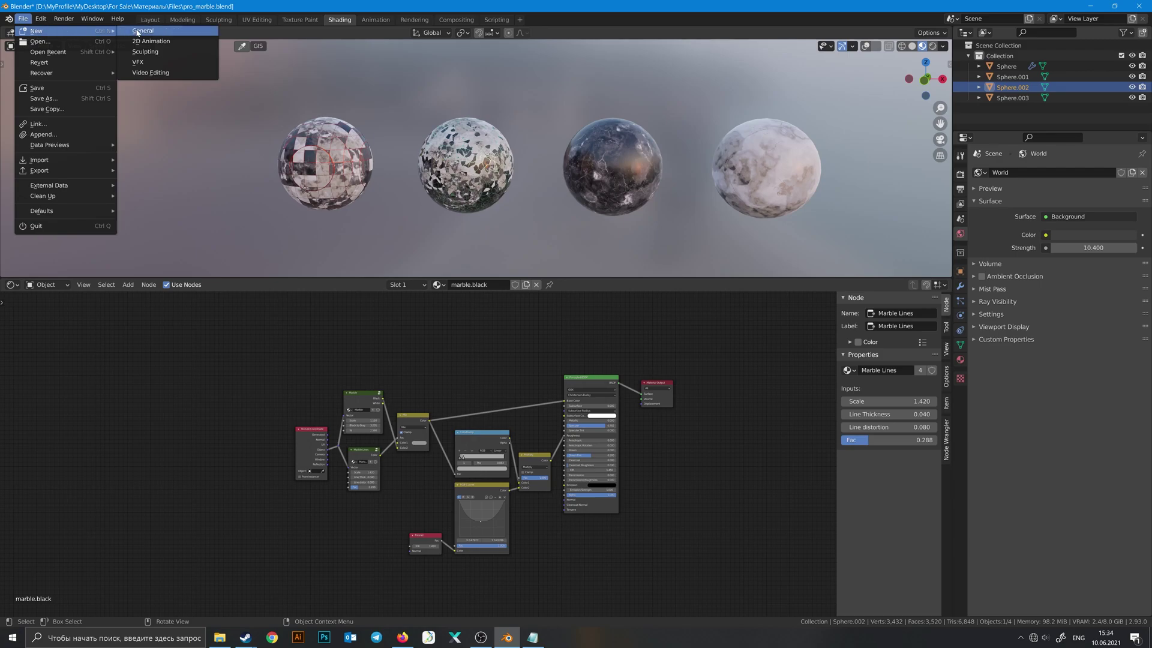
pyautogui.click(143, 30)
pyautogui.scroll(-3, 545, 262)
pyautogui.click(509, 289)
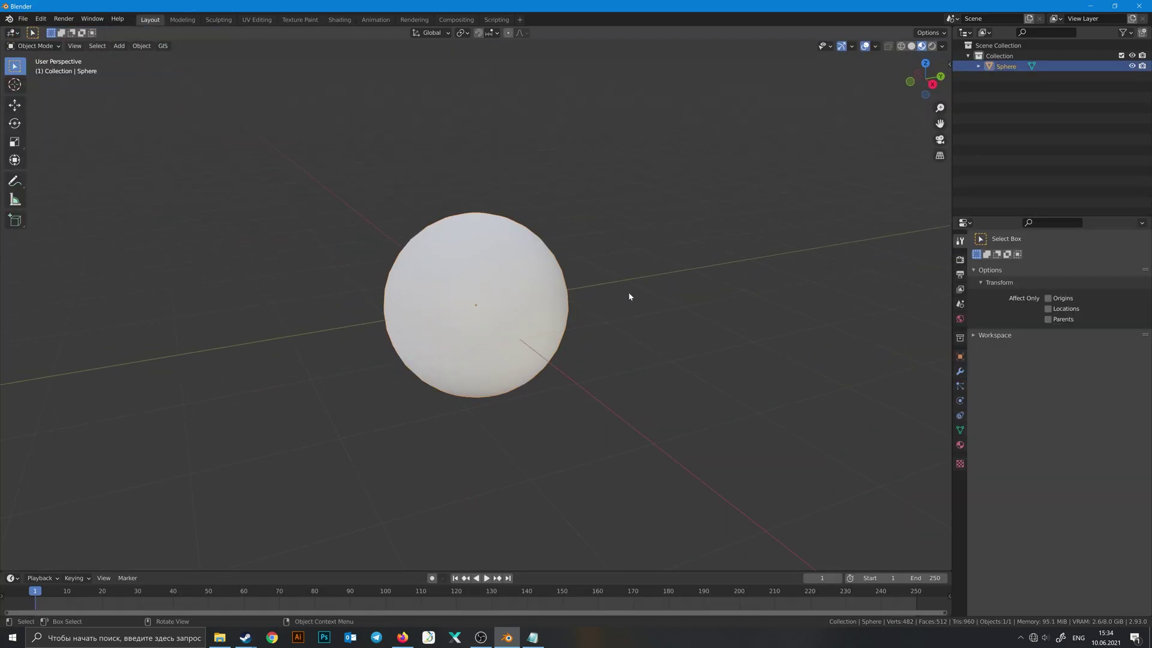
pyautogui.click(638, 262)
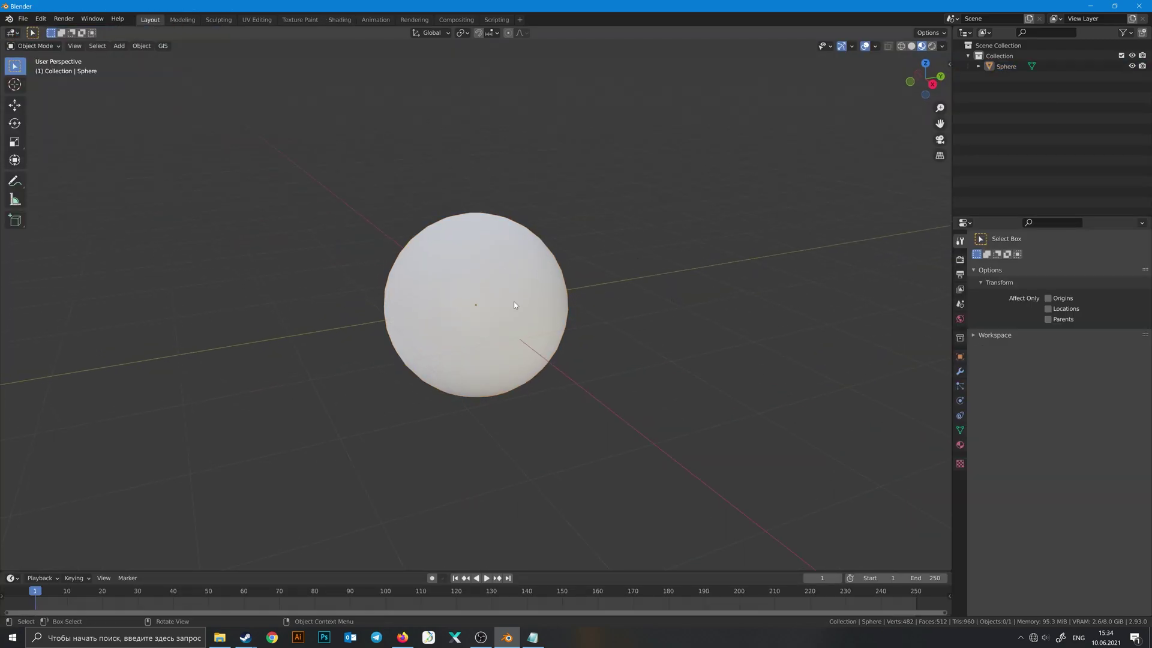
pyautogui.click(540, 288)
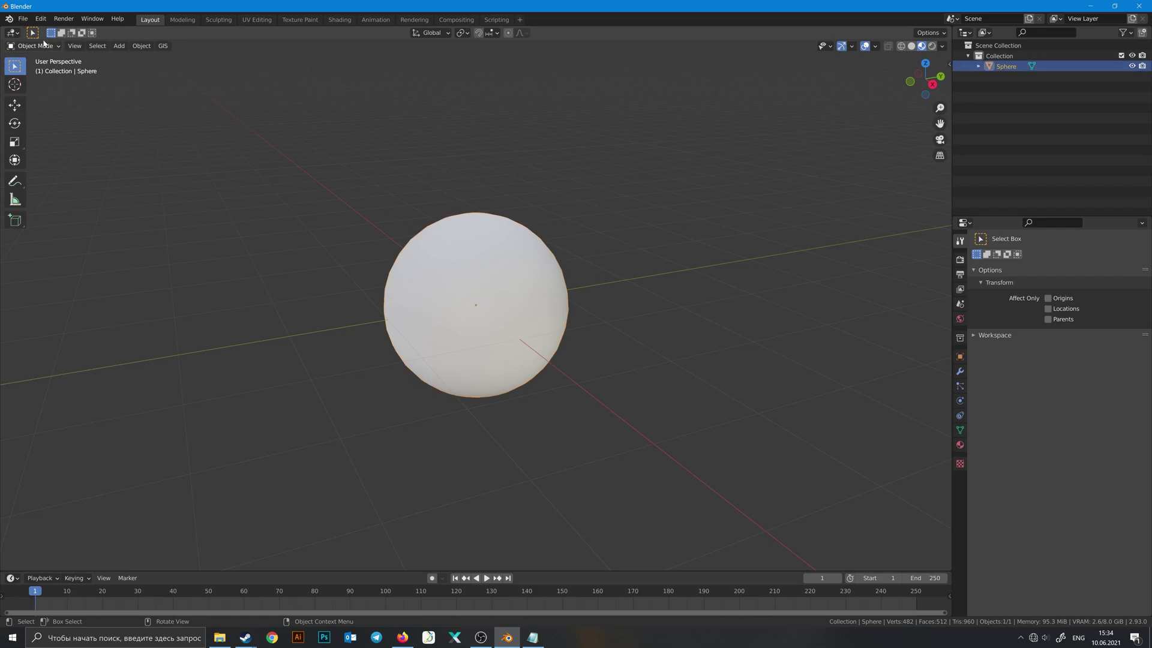
# - In the Append browser, navigate up to pro_marble.blend and into its Material folder
pyautogui.click(23, 19)
pyautogui.click(43, 134)
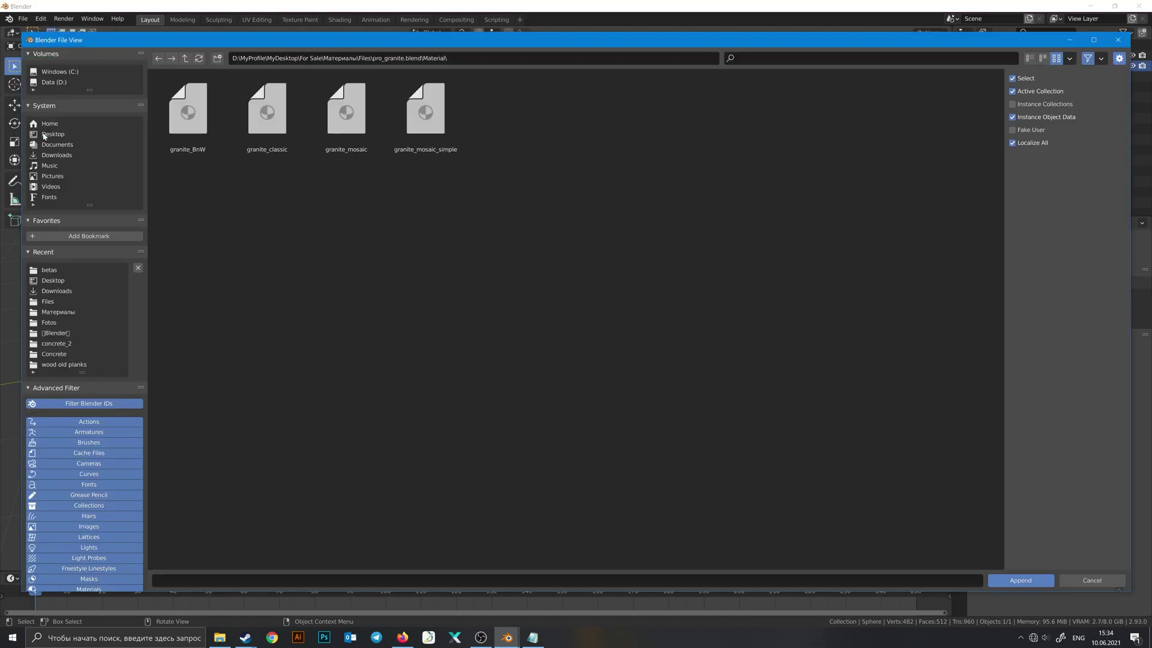
pyautogui.click(185, 58)
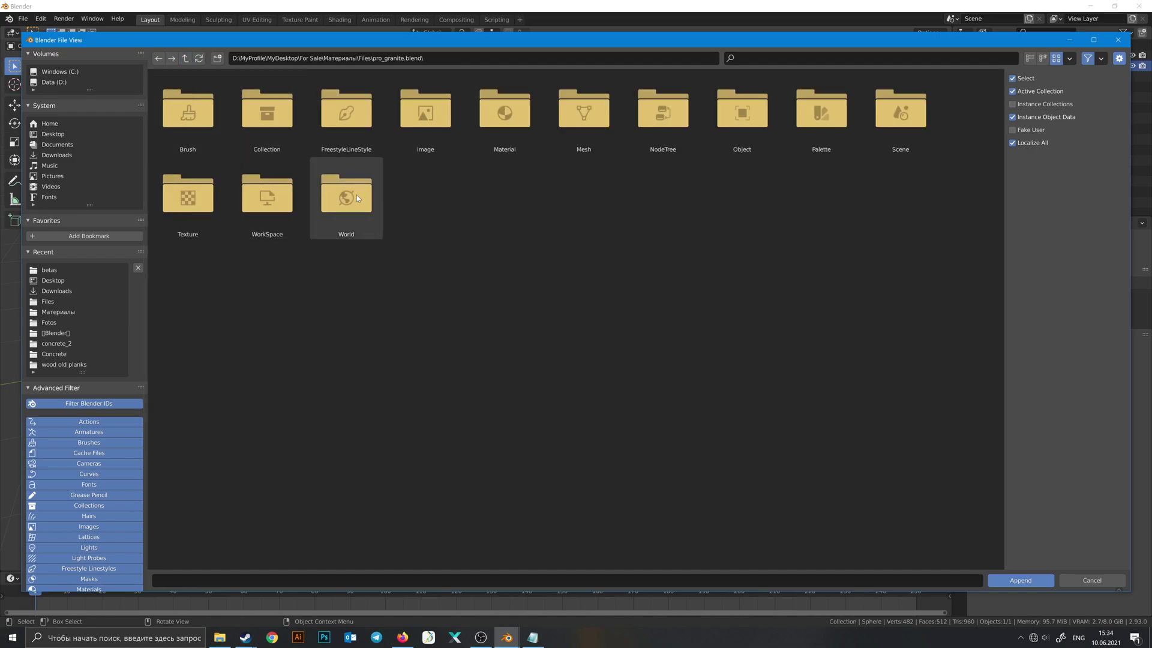
pyautogui.click(184, 59)
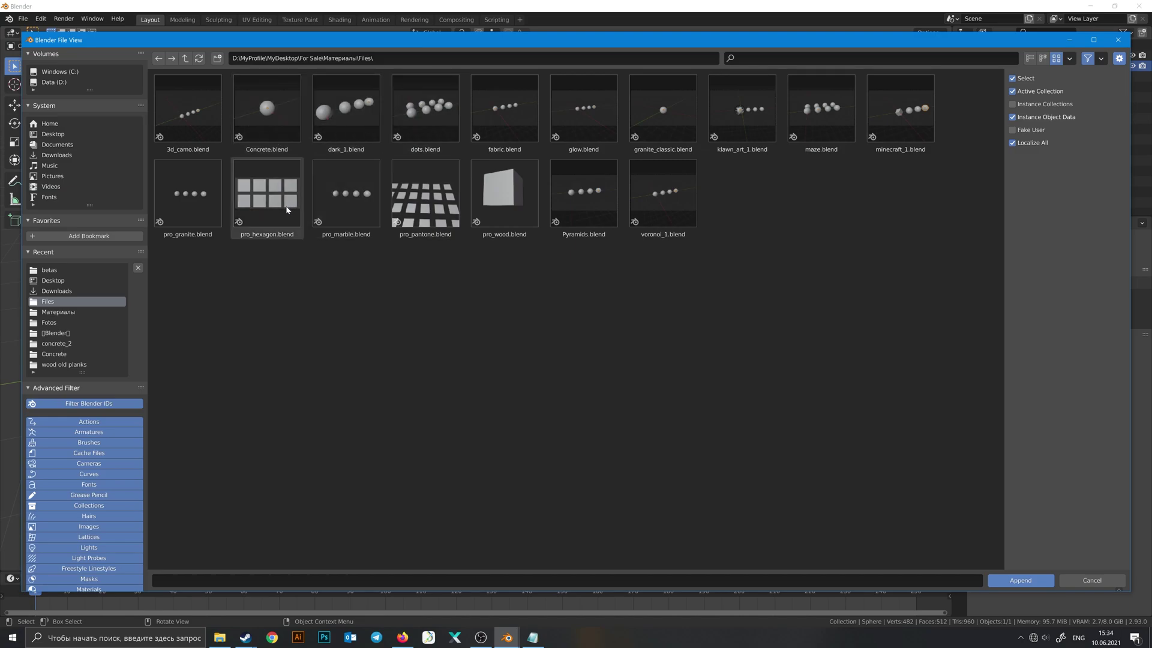
pyautogui.doubleClick(363, 199)
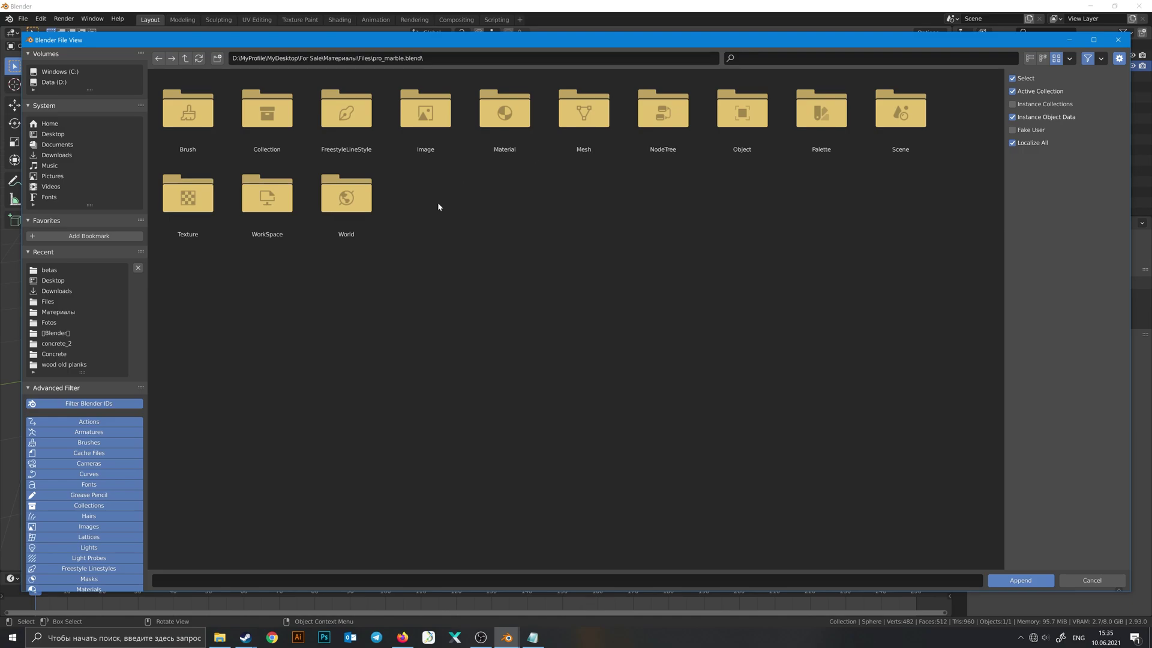
pyautogui.doubleClick(502, 117)
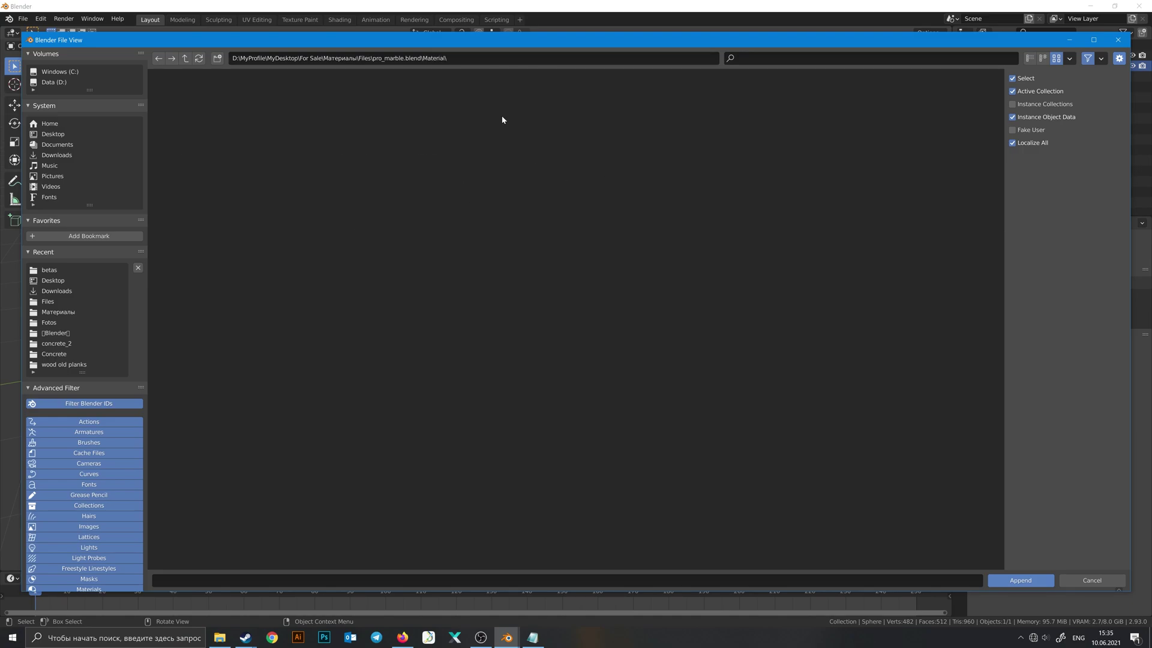
# - Box-select all four marble materials, including marble.crack and marble.white, and append them
pyautogui.click(247, 111)
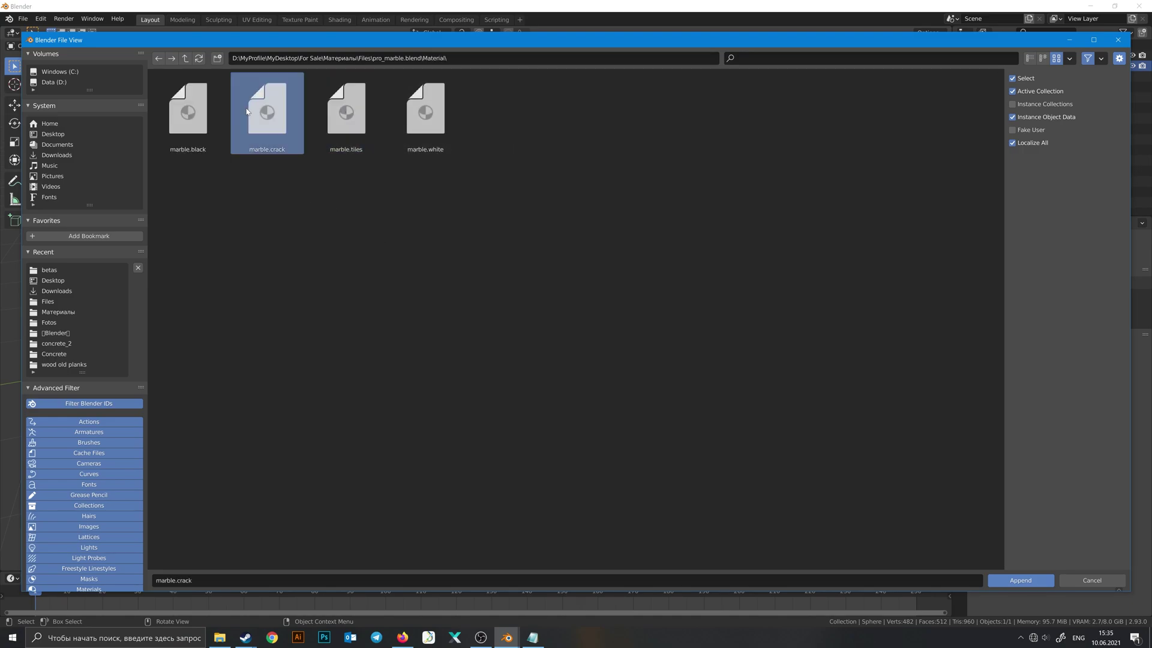
pyautogui.click(406, 126)
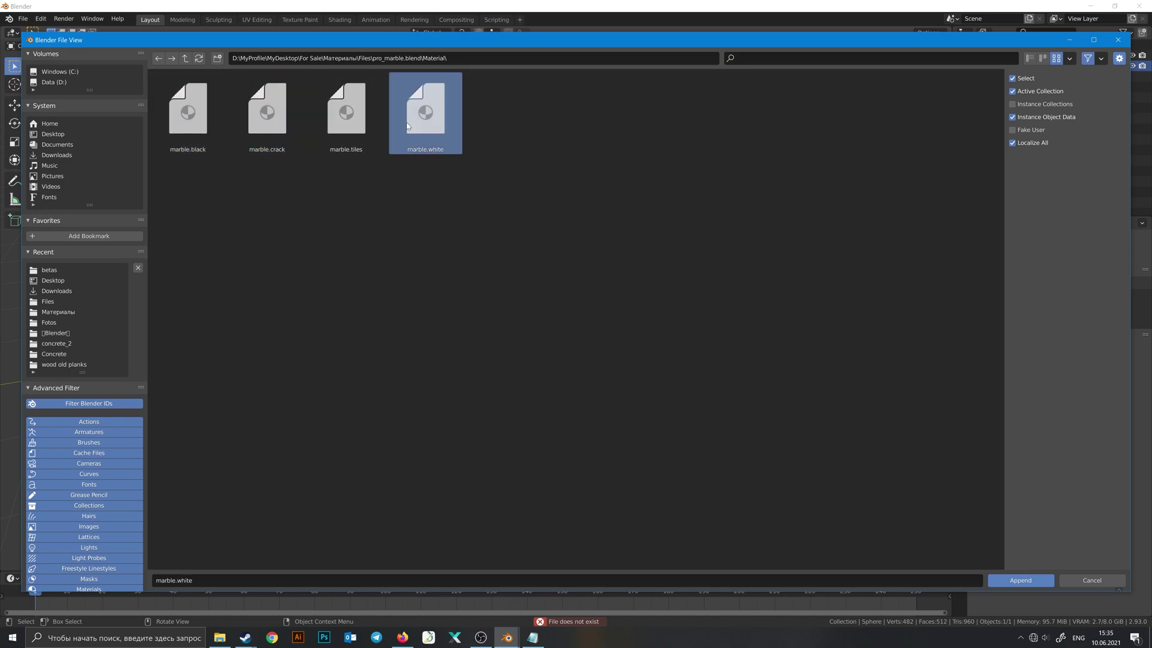
pyautogui.moveTo(444, 217); pyautogui.dragTo(155, 75)
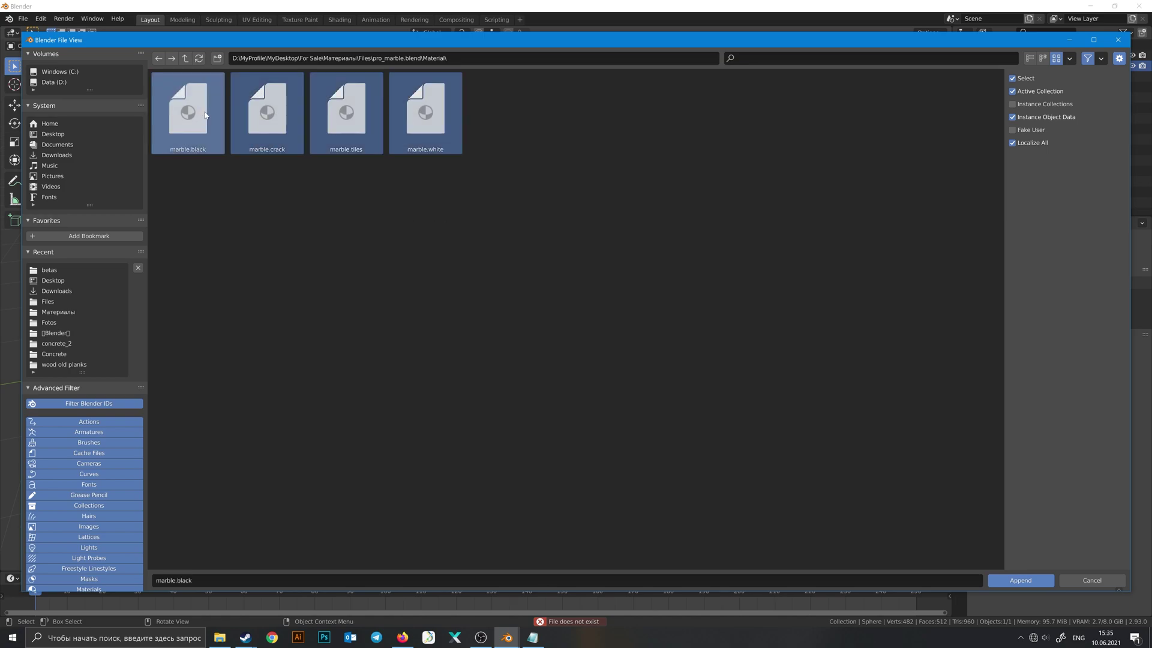
pyautogui.click(1001, 581)
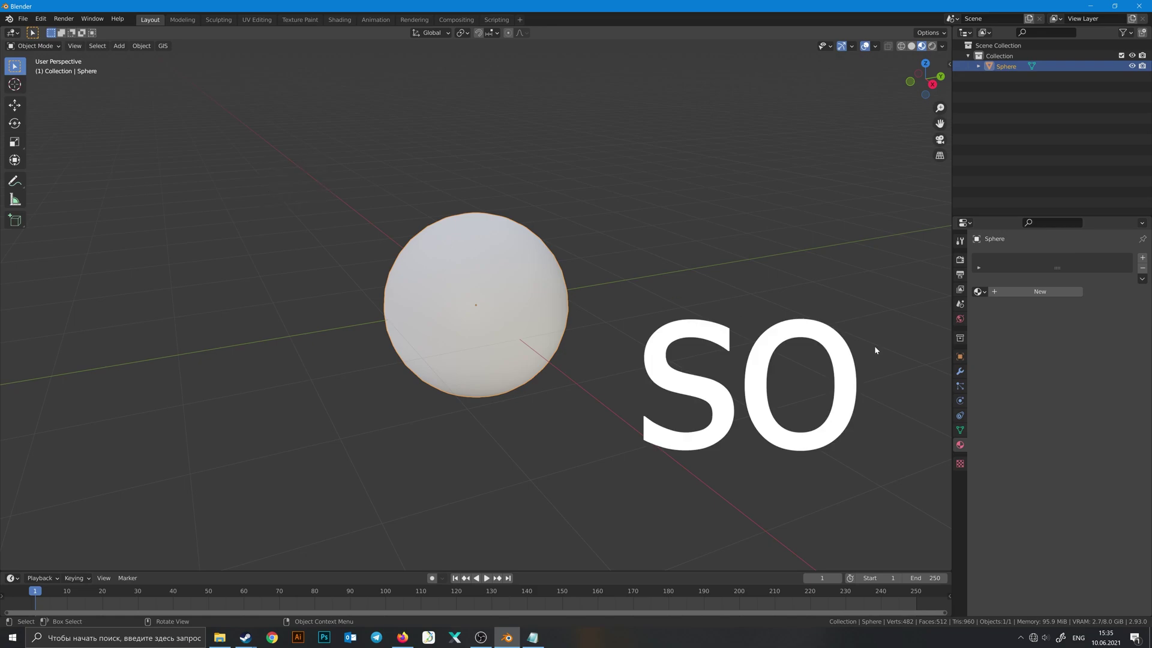
# - Assign the marble.black material to the sphere from the material browse list
pyautogui.click(979, 292)
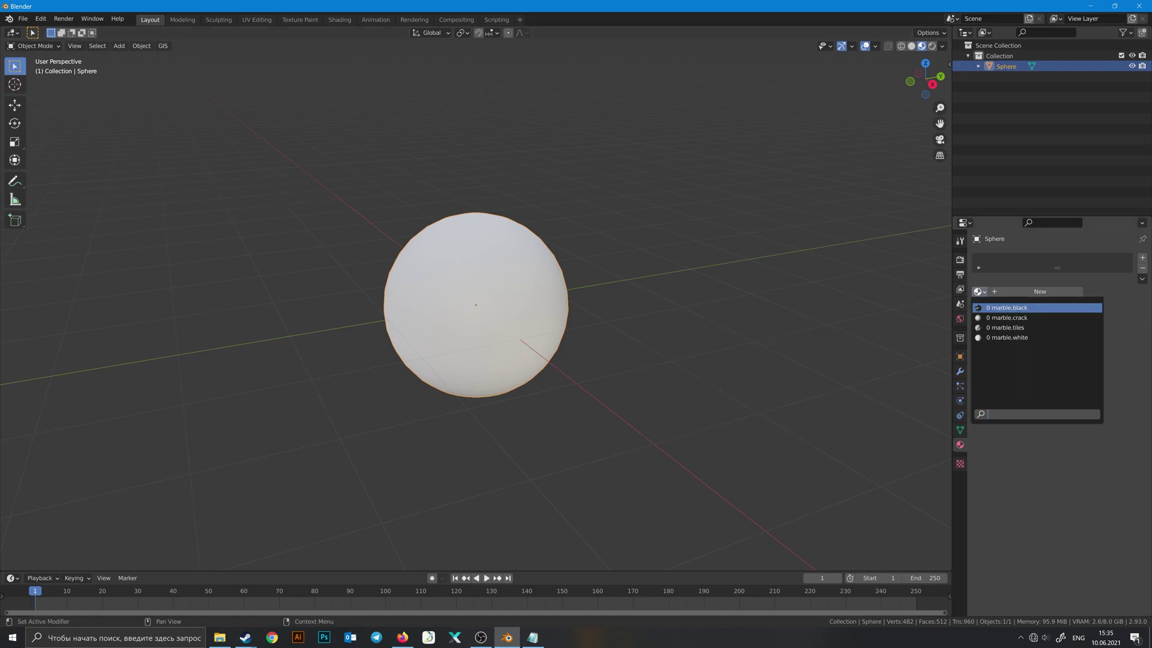
pyautogui.press('Down')
pyautogui.press('Down')
pyautogui.press('Down')
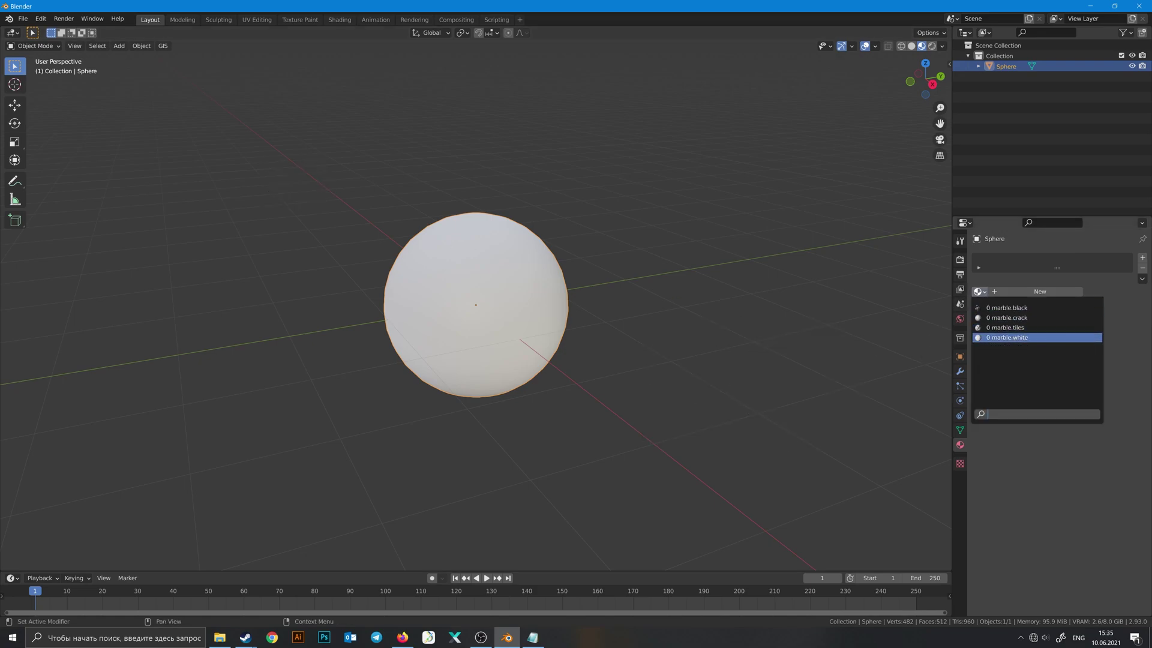
pyautogui.press('Up')
pyautogui.press('Up')
pyautogui.press('Up')
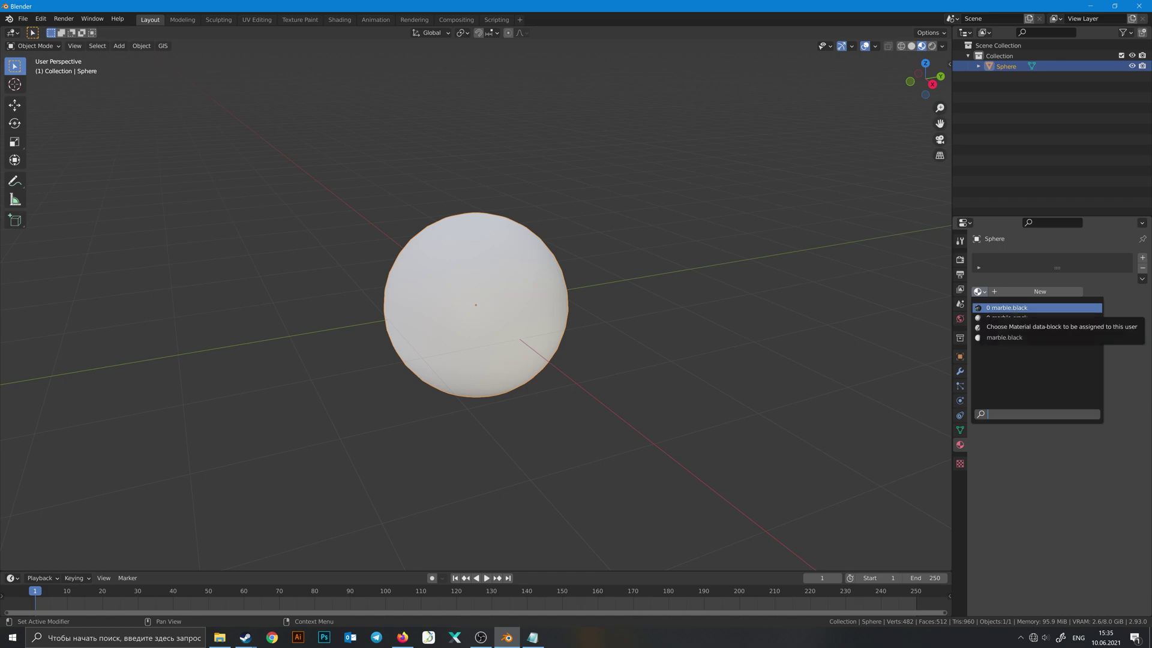
pyautogui.press('Return')
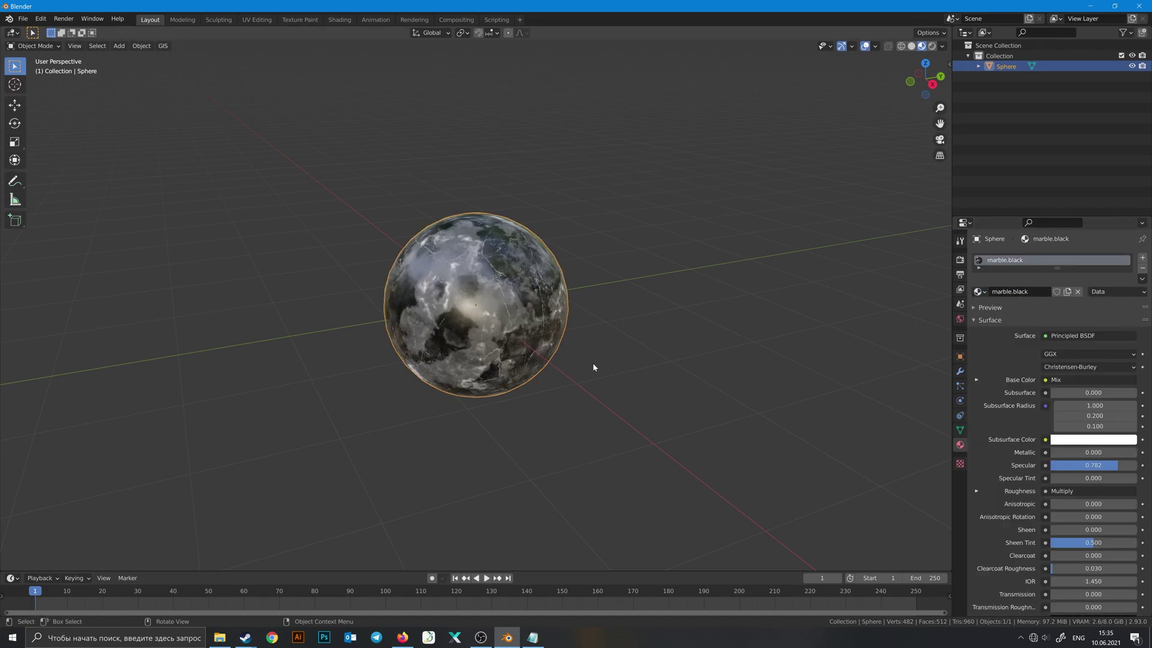
# - Orbit and zoom the viewport to inspect the sphere's dark marble texture
pyautogui.moveTo(594, 367); pyautogui.dragTo(584, 344, button='middle')
pyautogui.click(613, 305)
pyautogui.moveTo(613, 305)
pyautogui.mouseDown(button='middle')
pyautogui.moveTo(531, 341)
pyautogui.moveTo(632, 334)
pyautogui.moveTo(638, 345)
pyautogui.moveTo(604, 334)
pyautogui.moveTo(894, 397)
pyautogui.mouseUp(button='middle')
pyautogui.scroll(2, 601, 332)
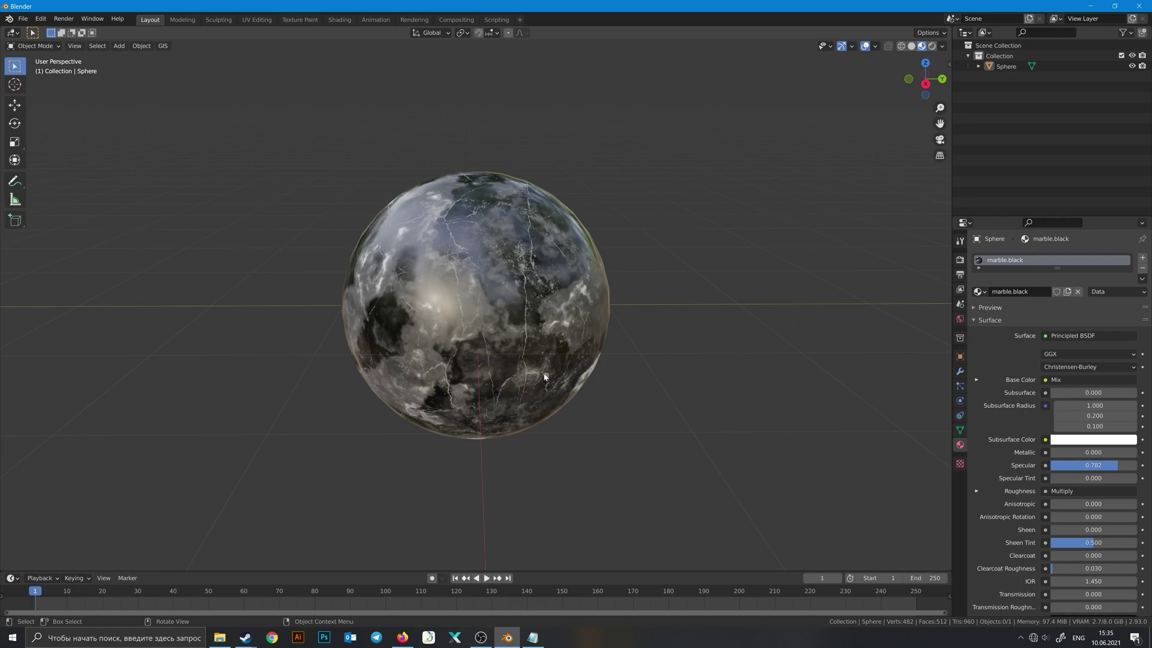
pyautogui.moveTo(658, 343); pyautogui.dragTo(668, 334, button='middle')
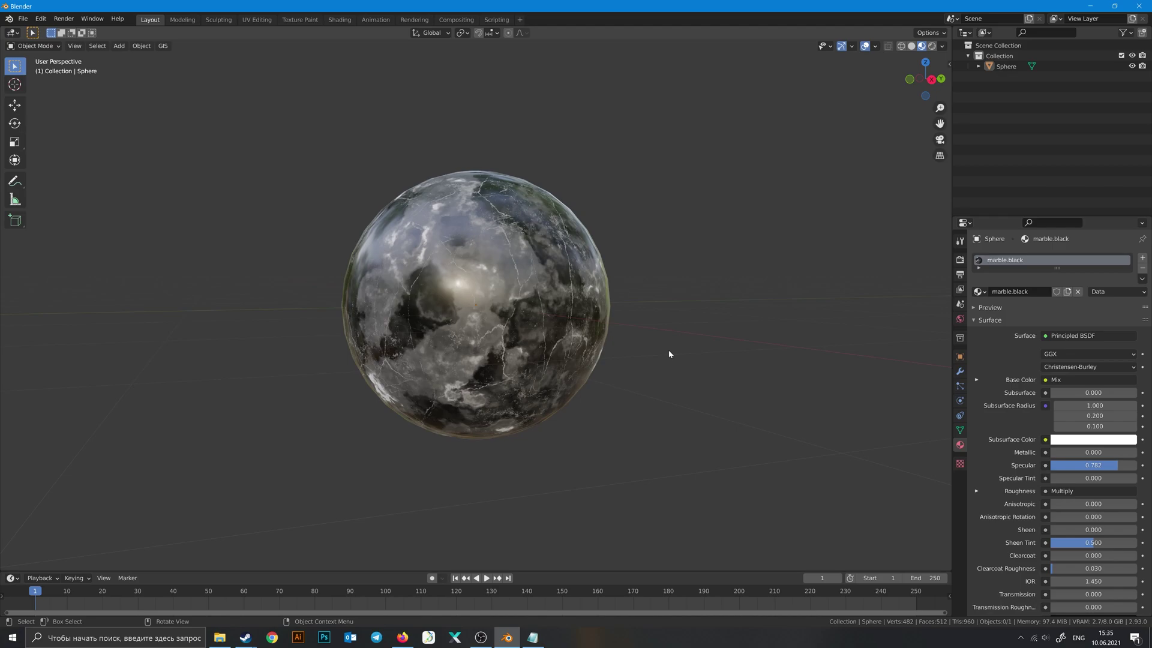
# - Bring up the marble.black node tree, center it, and nudge Marble Lines upward
pyautogui.click(339, 19)
pyautogui.moveTo(529, 277); pyautogui.dragTo(549, 269, button='middle')
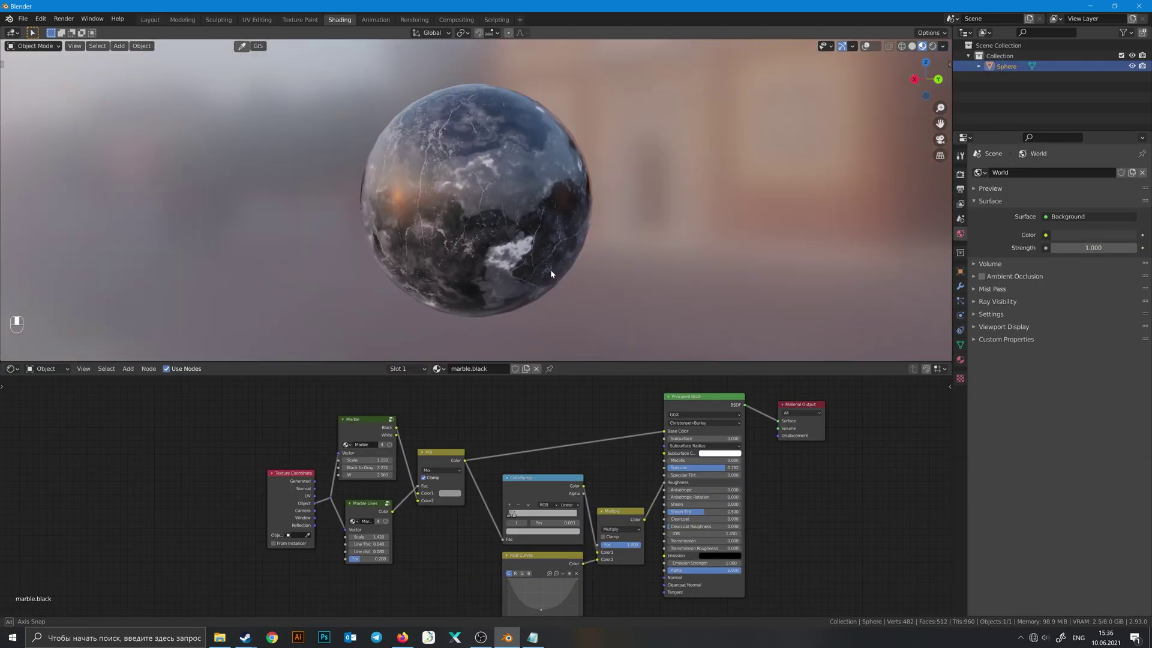
pyautogui.moveTo(607, 417)
pyautogui.mouseDown(button='middle')
pyautogui.moveTo(535, 467)
pyautogui.moveTo(542, 477)
pyautogui.mouseUp(button='middle')
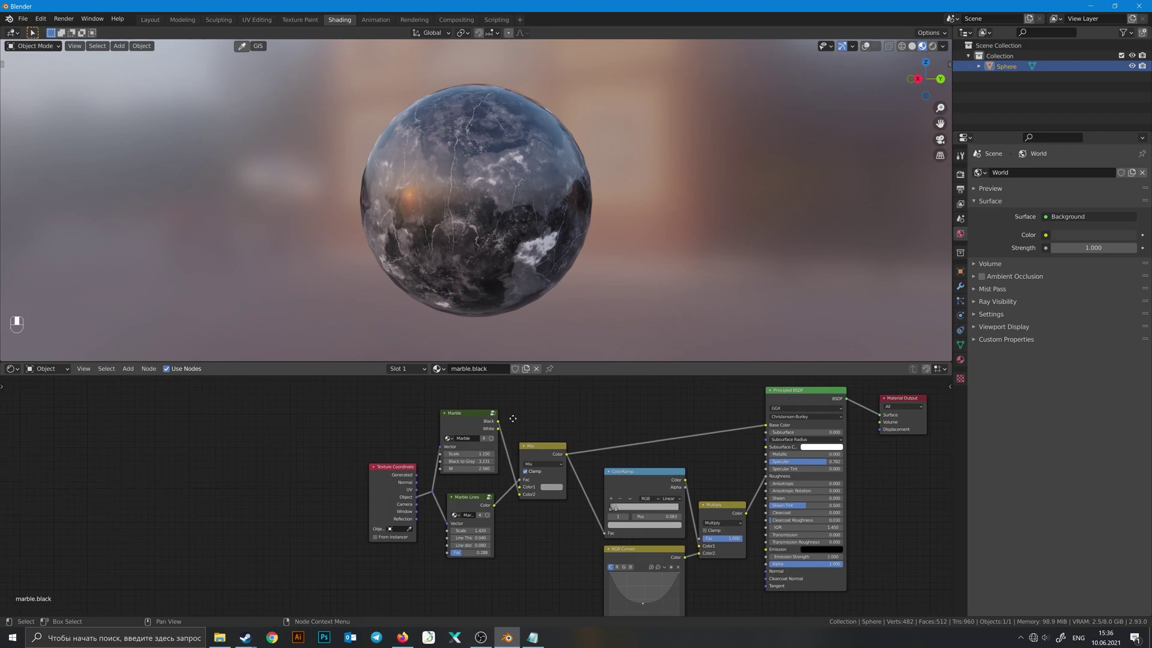
pyautogui.click(464, 427)
pyautogui.moveTo(481, 511); pyautogui.dragTo(481, 504)
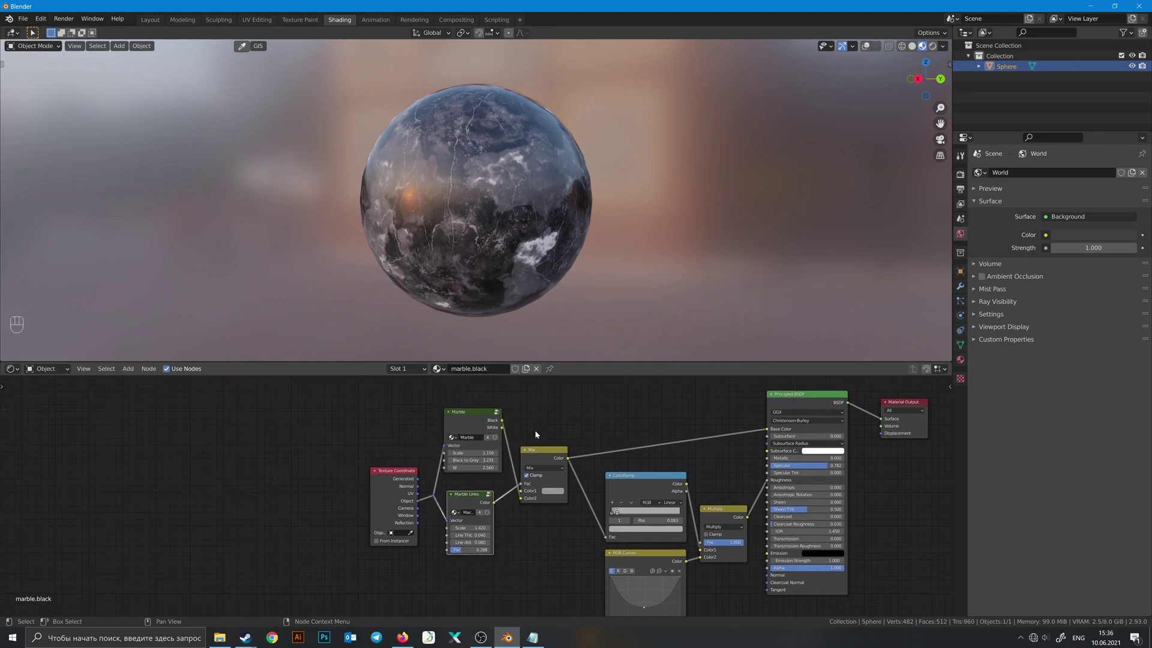
# - Move Marble Lines up-right and the Marble node down beside it, then zoom in
pyautogui.moveTo(626, 420); pyautogui.dragTo(540, 368, button='middle')
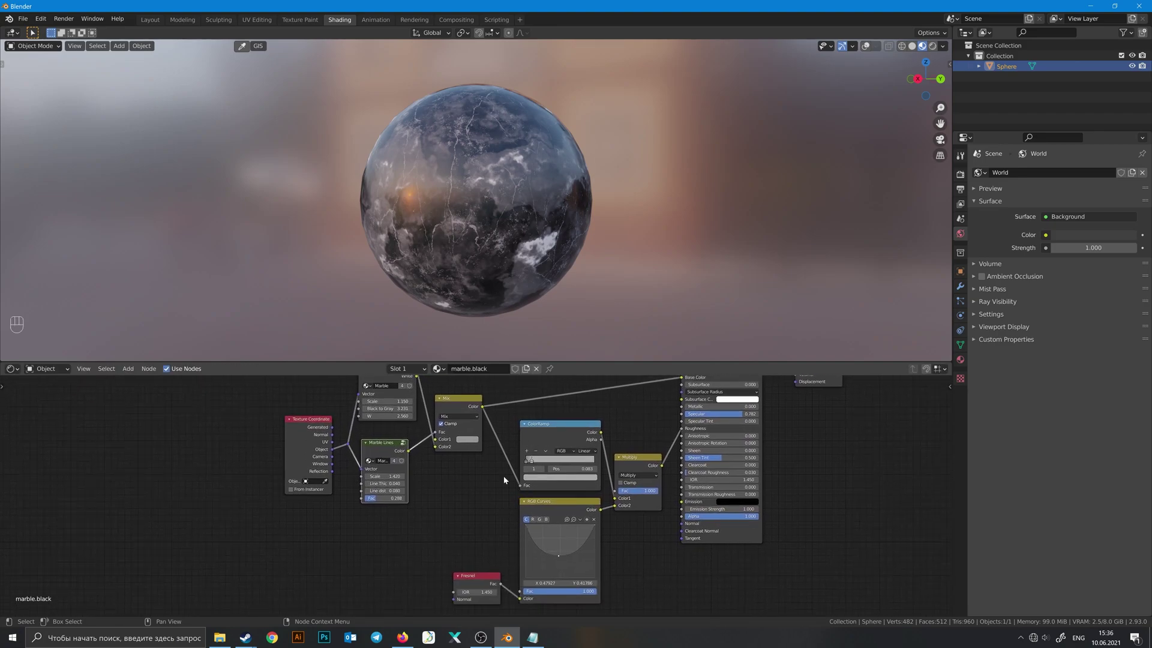
pyautogui.scroll(1, 501, 442)
pyautogui.moveTo(500, 442); pyautogui.dragTo(558, 438, button='middle')
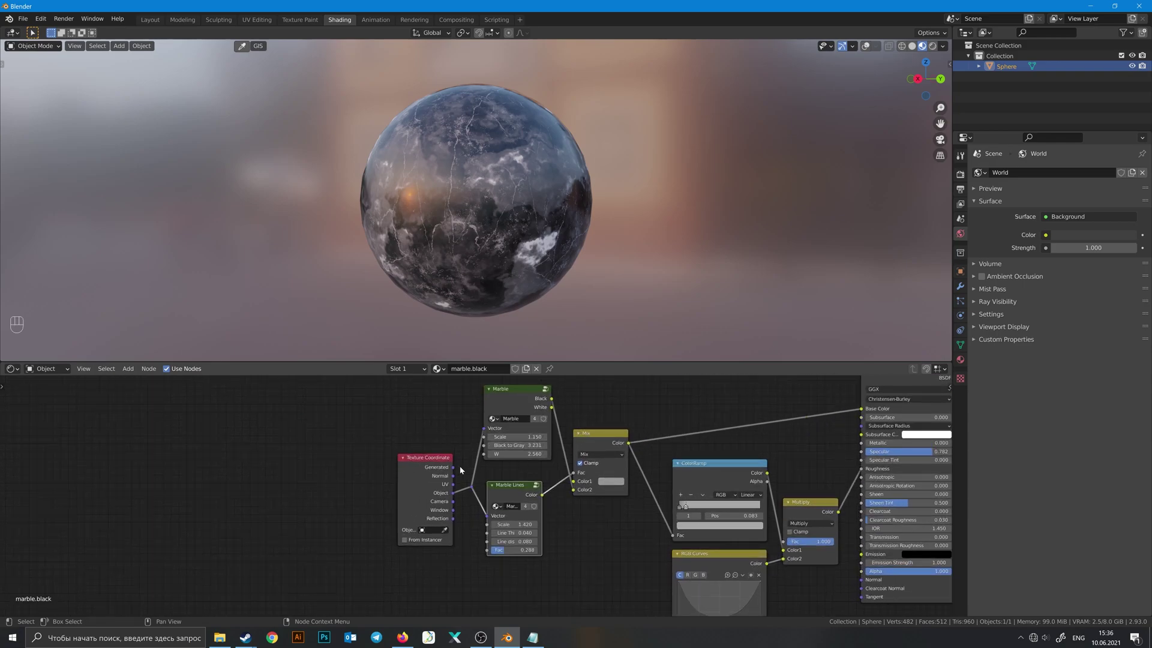
pyautogui.moveTo(558, 438); pyautogui.dragTo(559, 435)
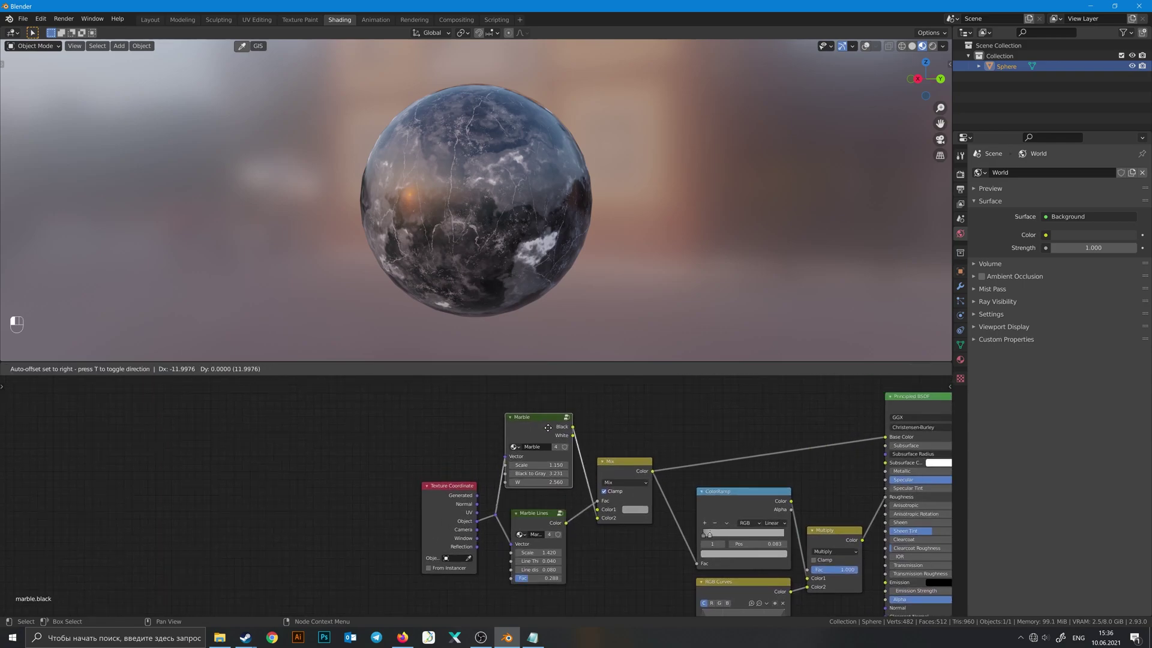
pyautogui.moveTo(534, 517); pyautogui.dragTo(539, 515)
pyautogui.moveTo(540, 422); pyautogui.dragTo(542, 426)
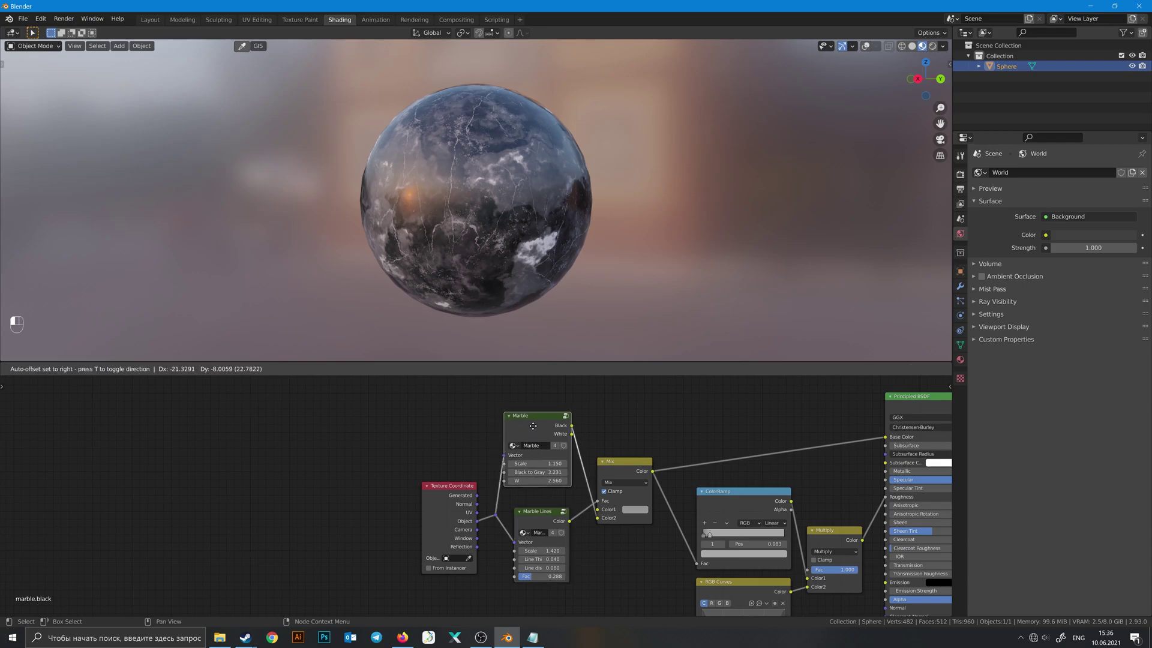
pyautogui.scroll(1, 566, 443)
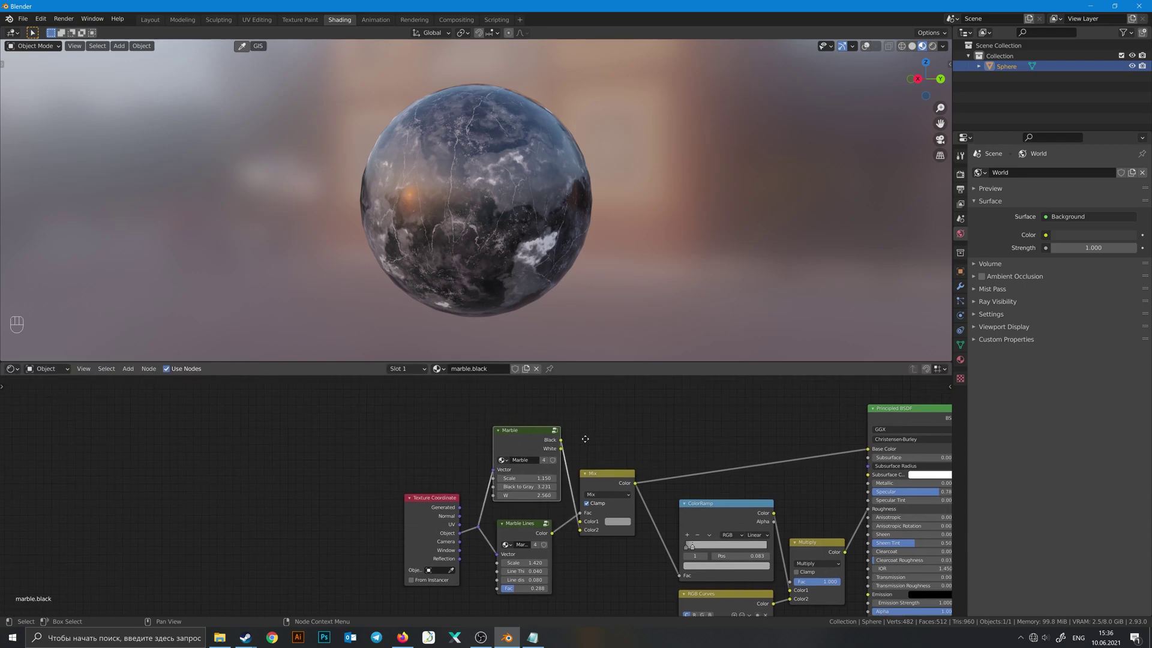
pyautogui.scroll(1, 567, 452)
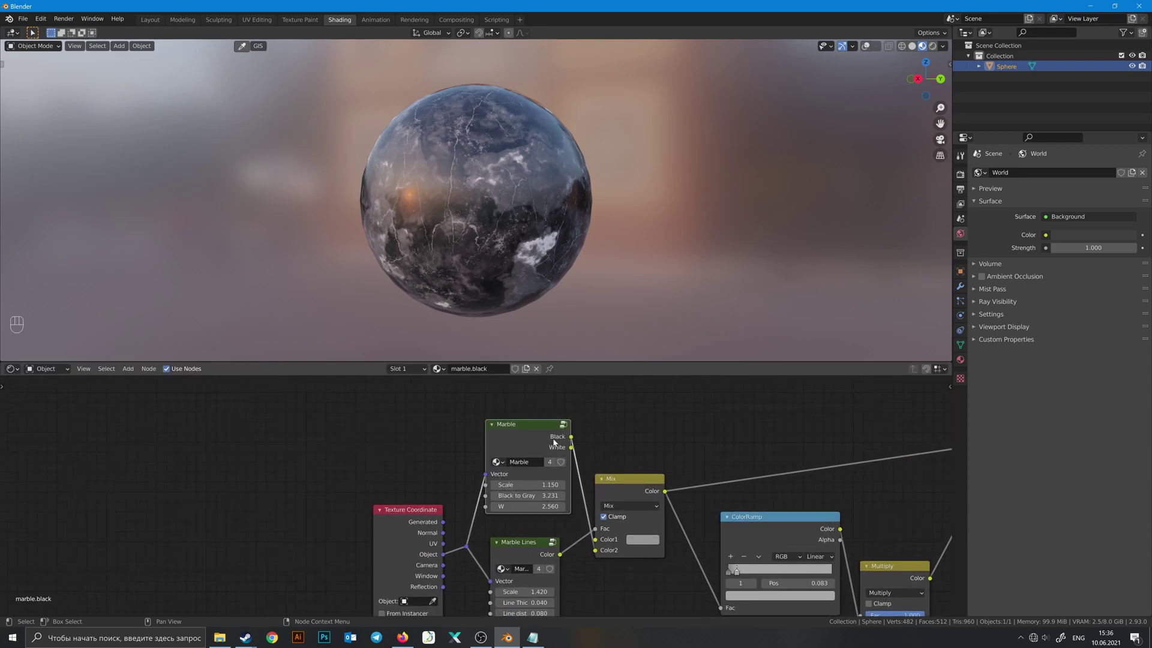
# - Preview the Marble texture's outputs on the sphere, settling on the Black output
pyautogui.keyDown('ctrl'); pyautogui.keyDown('shift'); pyautogui.click(554, 441); pyautogui.keyUp('shift'); pyautogui.keyUp('ctrl')
pyautogui.keyDown('ctrl'); pyautogui.keyDown('shift'); pyautogui.click(552, 439); pyautogui.keyUp('shift'); pyautogui.keyUp('ctrl')
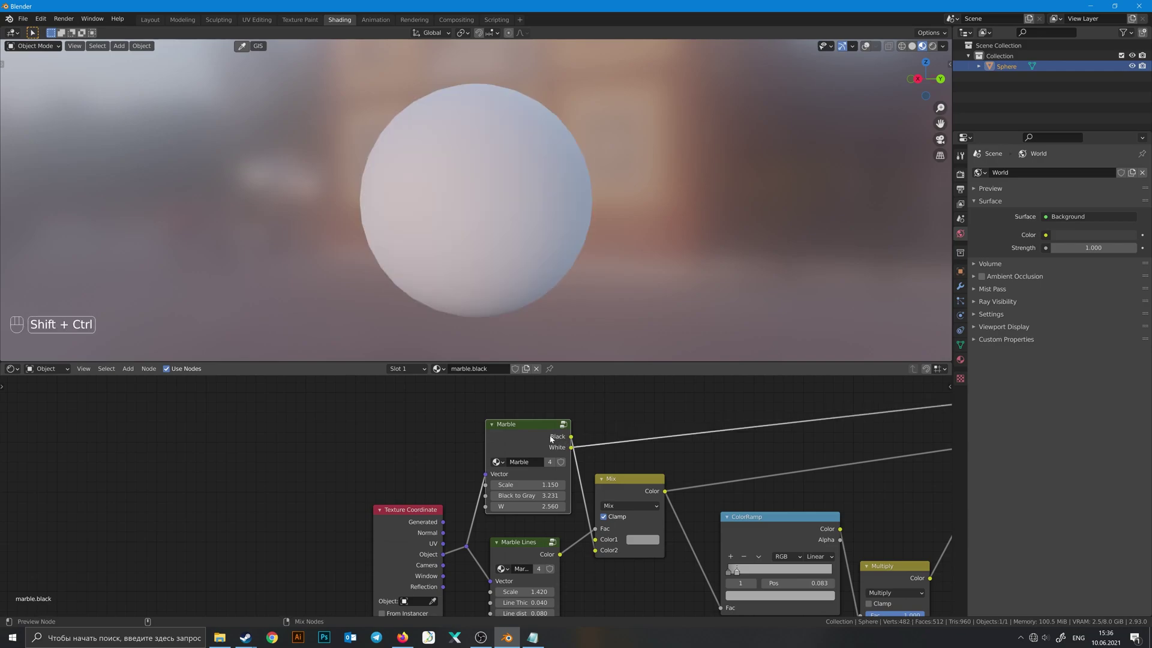
pyautogui.keyDown('ctrl'); pyautogui.keyDown('shift'); pyautogui.click(554, 436); pyautogui.keyUp('shift'); pyautogui.keyUp('ctrl')
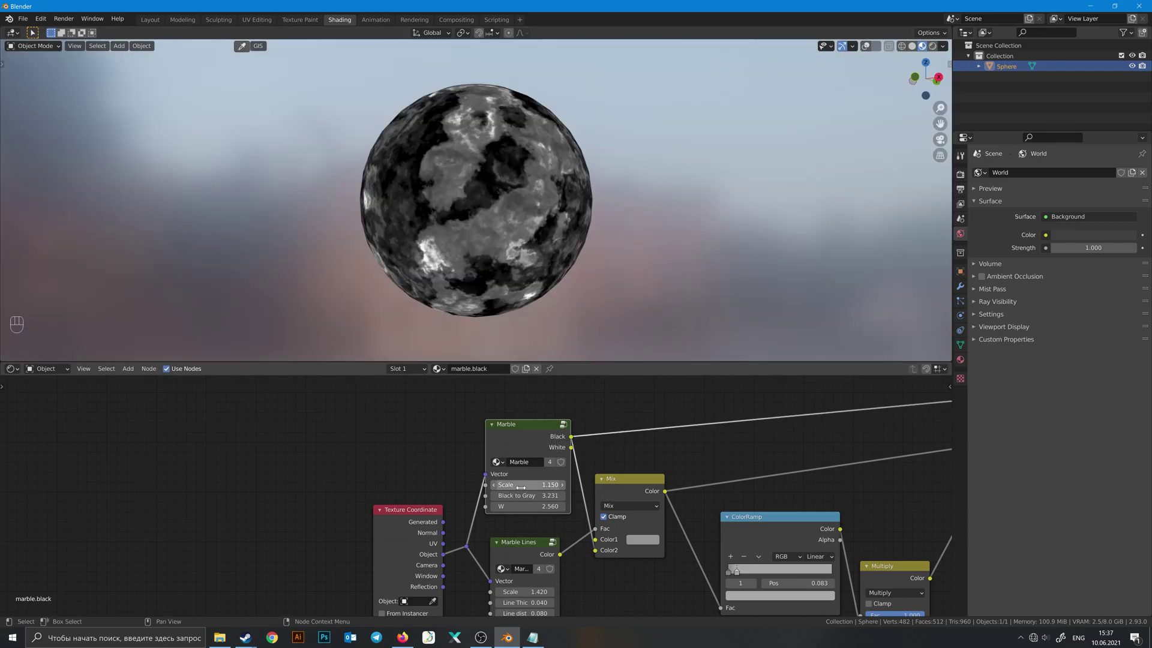
# - Try a higher Marble Scale (undone), raise W, and lower Black to Gray
pyautogui.keyDown('shift'); pyautogui.moveTo(506, 485); pyautogui.dragTo(543, 484); pyautogui.keyUp('shift')
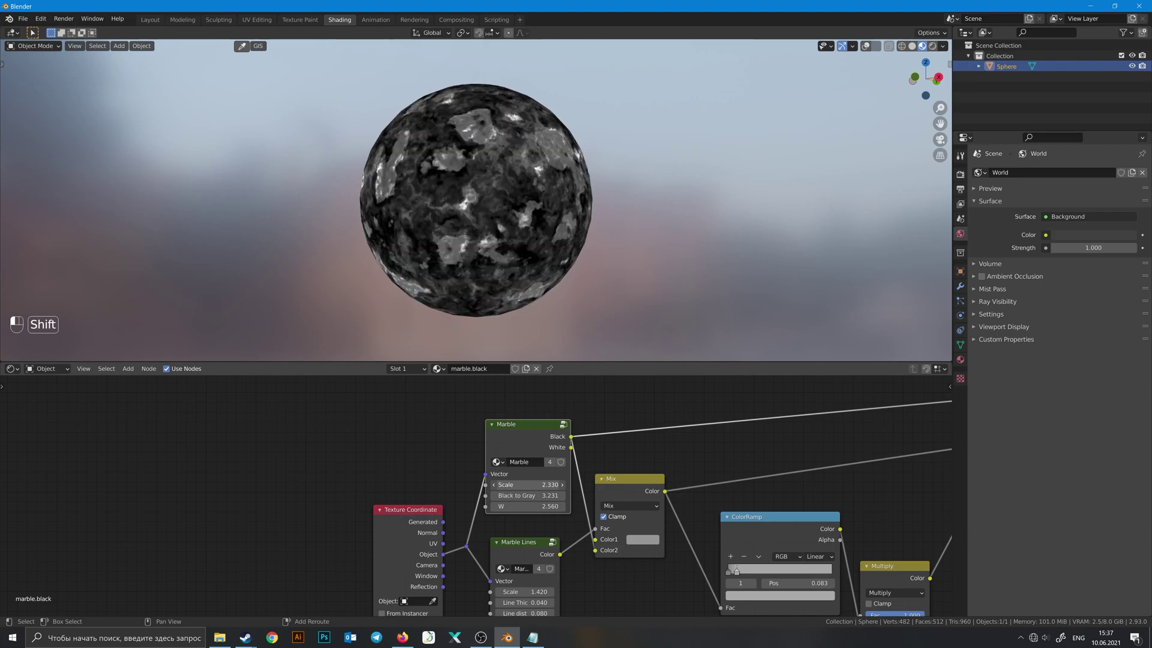
pyautogui.hotkey('ctrl', 'z')
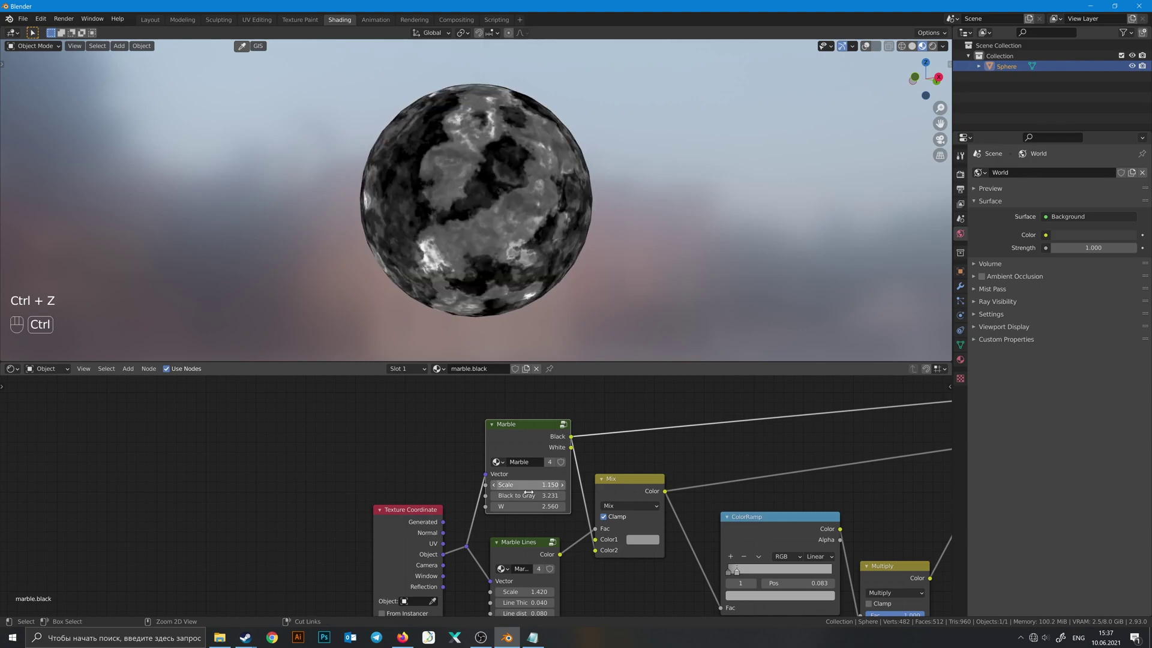
pyautogui.keyDown('shift'); pyautogui.moveTo(526, 506); pyautogui.dragTo(558, 506); pyautogui.keyUp('shift')
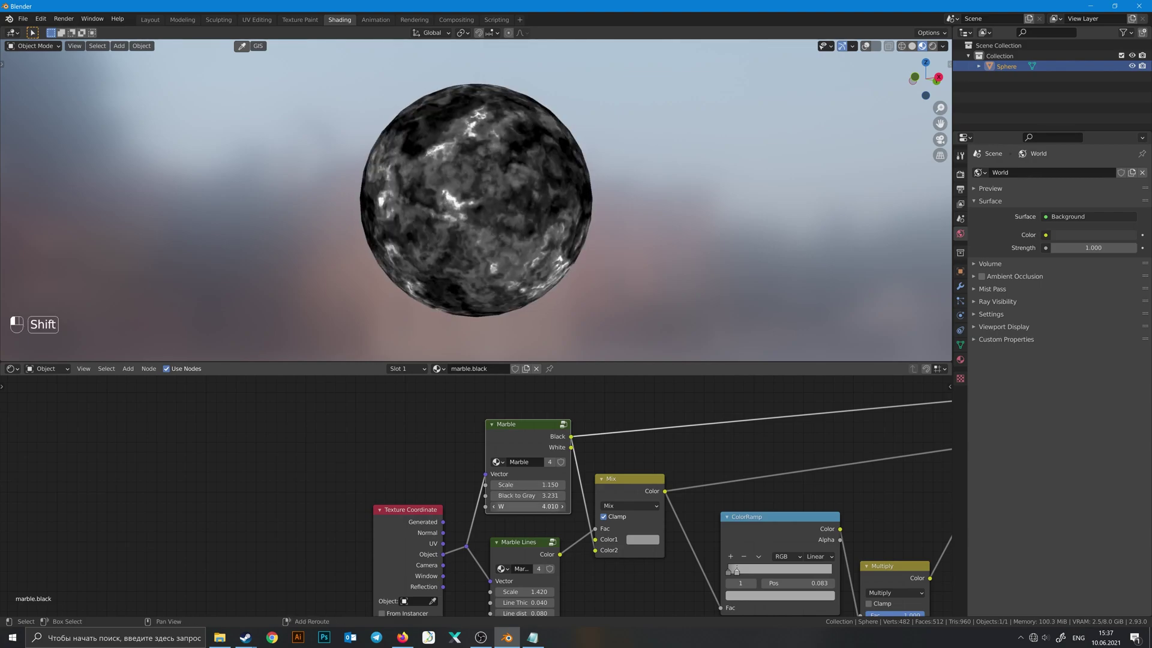
pyautogui.moveTo(517, 279); pyautogui.dragTo(534, 288, button='middle')
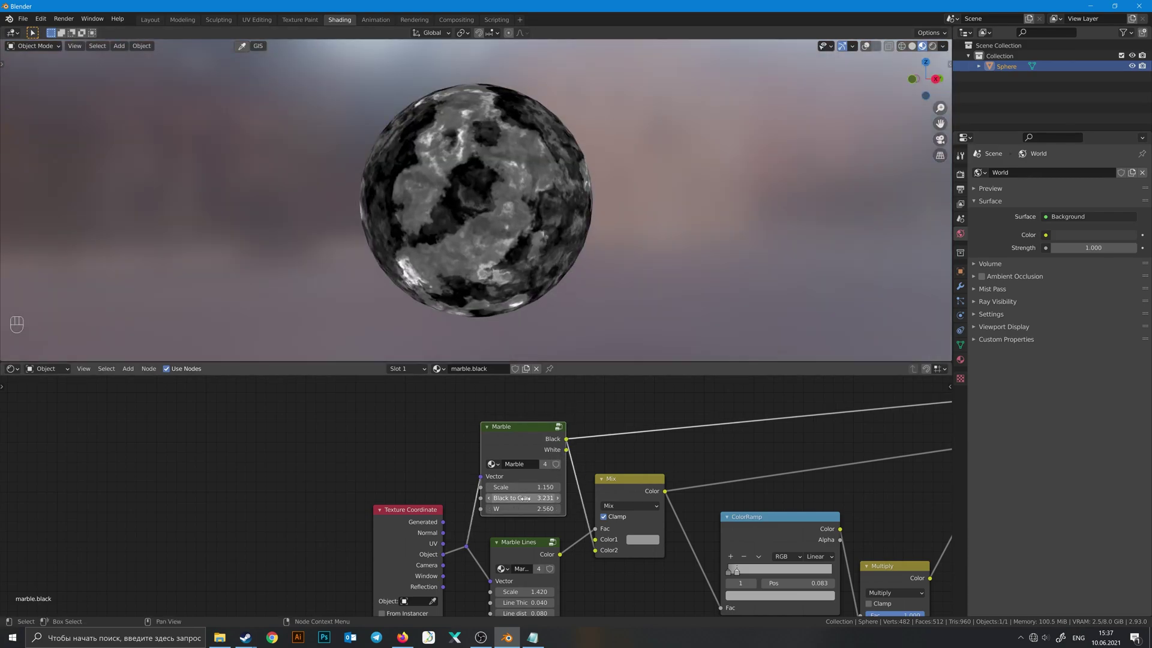
pyautogui.moveTo(523, 498)
pyautogui.keyDown('shift'); pyautogui.mouseDown()
pyautogui.moveTo(498, 498)
pyautogui.moveTo(547, 498)
pyautogui.mouseUp(); pyautogui.keyUp('shift')
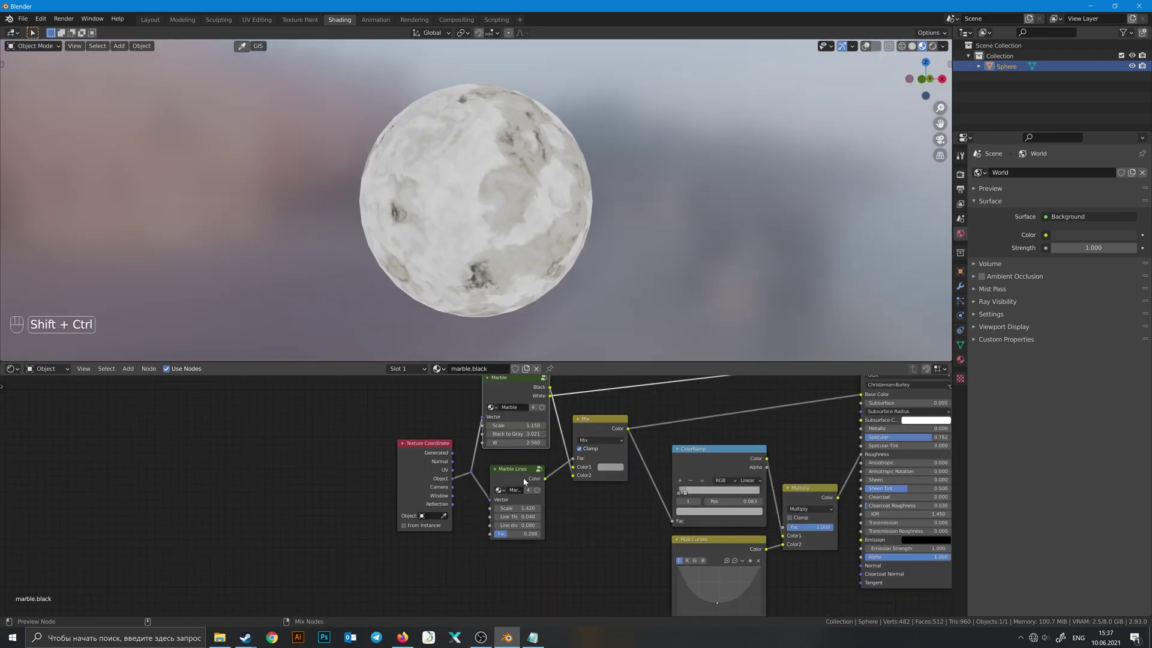
# - Preview the Marble Lines output on the sphere and zoom in on its cracks
pyautogui.keyDown('ctrl'); pyautogui.keyDown('shift'); pyautogui.click(523, 481); pyautogui.keyUp('shift'); pyautogui.keyUp('ctrl')
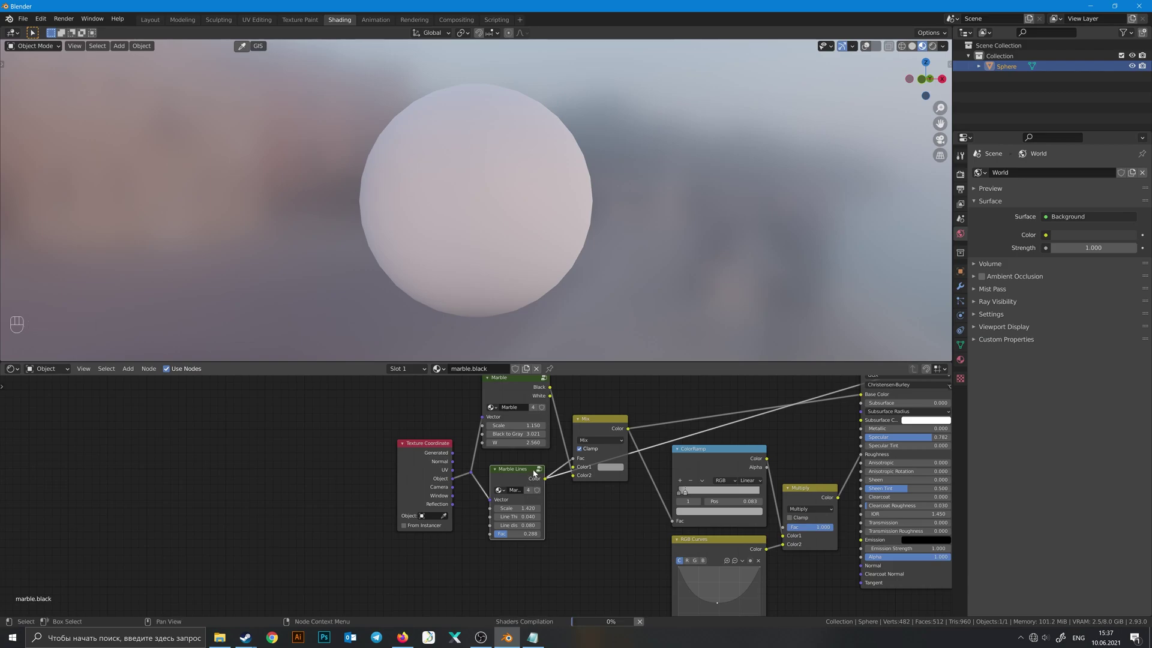
pyautogui.moveTo(557, 487); pyautogui.dragTo(570, 483, button='middle')
pyautogui.moveTo(541, 272); pyautogui.dragTo(590, 277, button='middle')
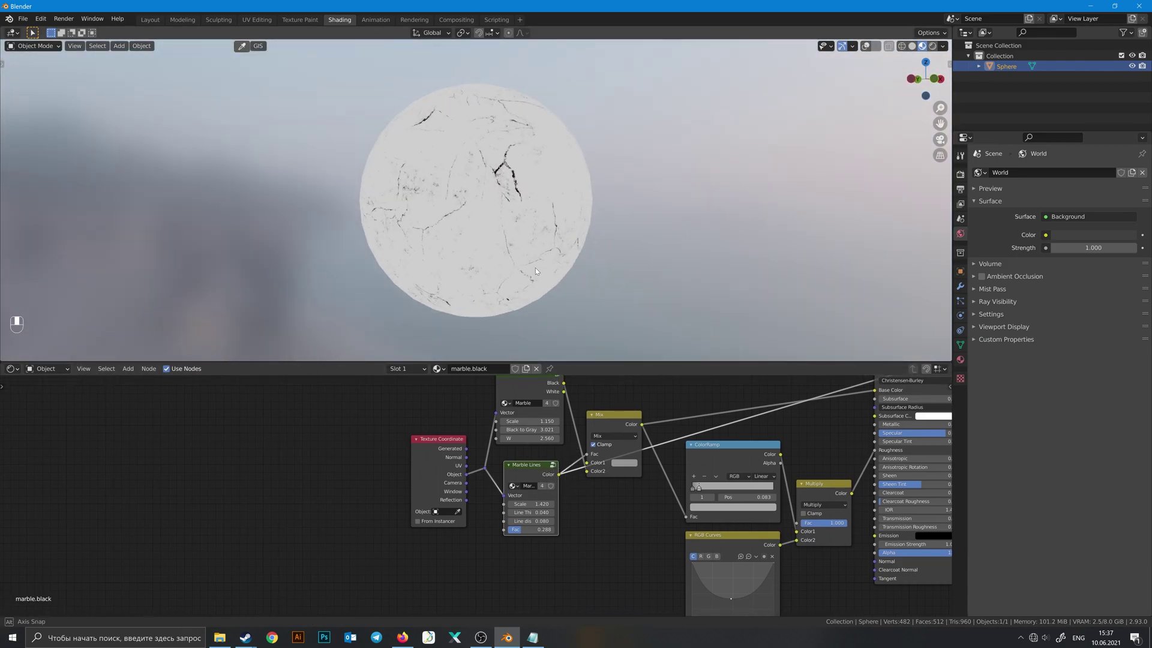
pyautogui.scroll(3, 545, 268)
pyautogui.moveTo(545, 267)
pyautogui.mouseDown(button='middle')
pyautogui.moveTo(560, 272)
pyautogui.moveTo(543, 276)
pyautogui.mouseUp(button='middle')
pyautogui.scroll(2, 516, 472)
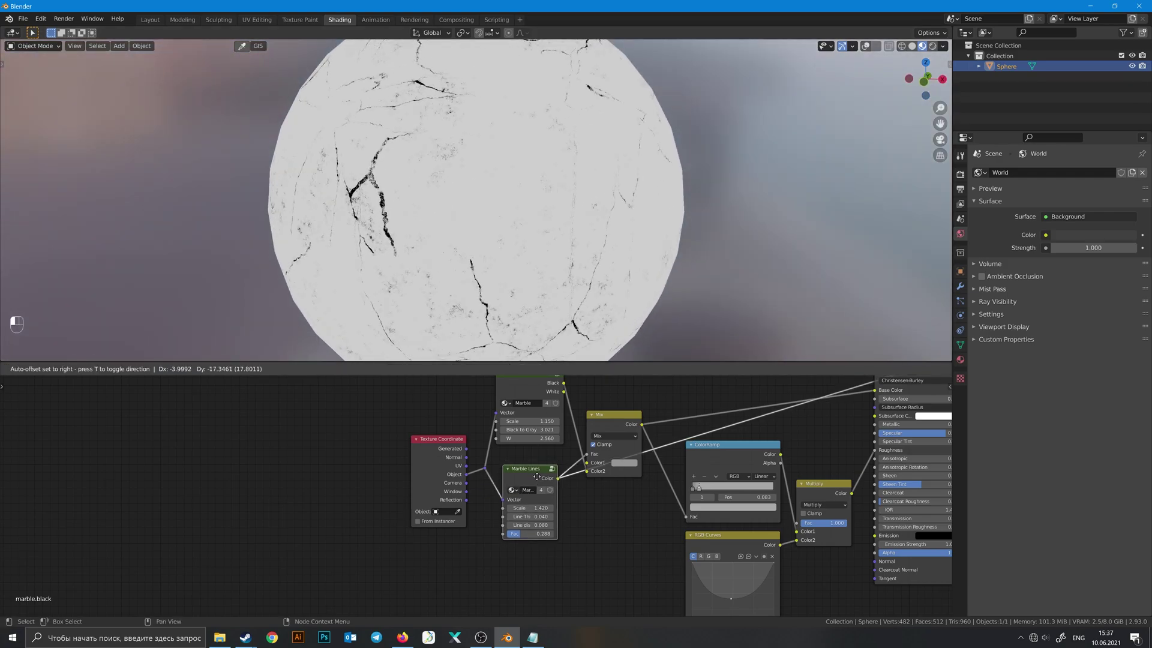
# - Try a larger Marble Lines Scale (undone), thin the crack lines, and adjust Fac
pyautogui.keyDown('shift'); pyautogui.moveTo(524, 502); pyautogui.dragTo(555, 502); pyautogui.keyUp('shift')
pyautogui.hotkey('ctrl', 'z')
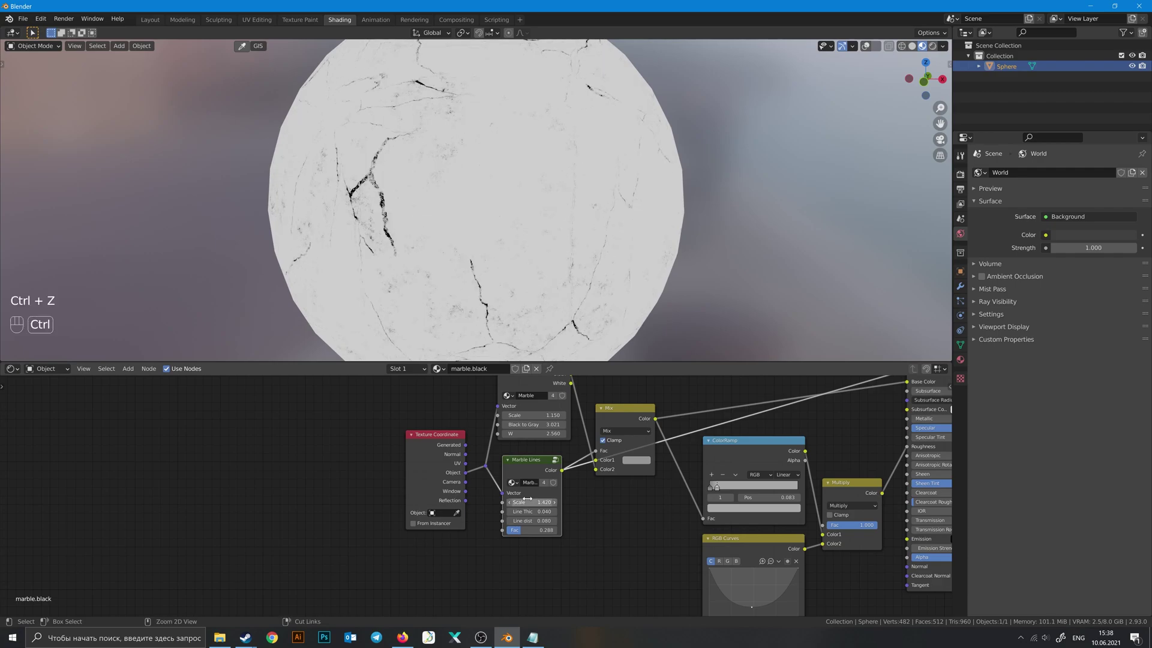
pyautogui.hotkey('ctrl', 'z')
pyautogui.hotkey('ctrl', 'z')
pyautogui.moveTo(531, 511)
pyautogui.keyDown('shift'); pyautogui.mouseDown()
pyautogui.moveTo(516, 511)
pyautogui.moveTo(540, 511)
pyautogui.mouseUp(); pyautogui.keyUp('shift')
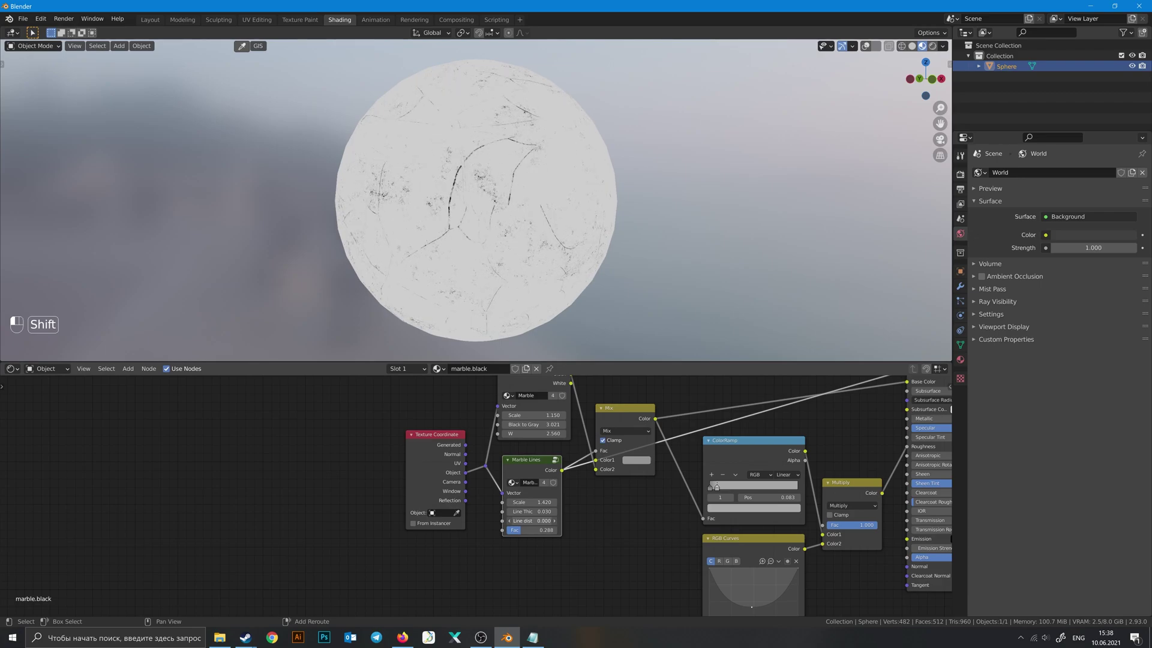
pyautogui.hotkey('ctrl', 'z')
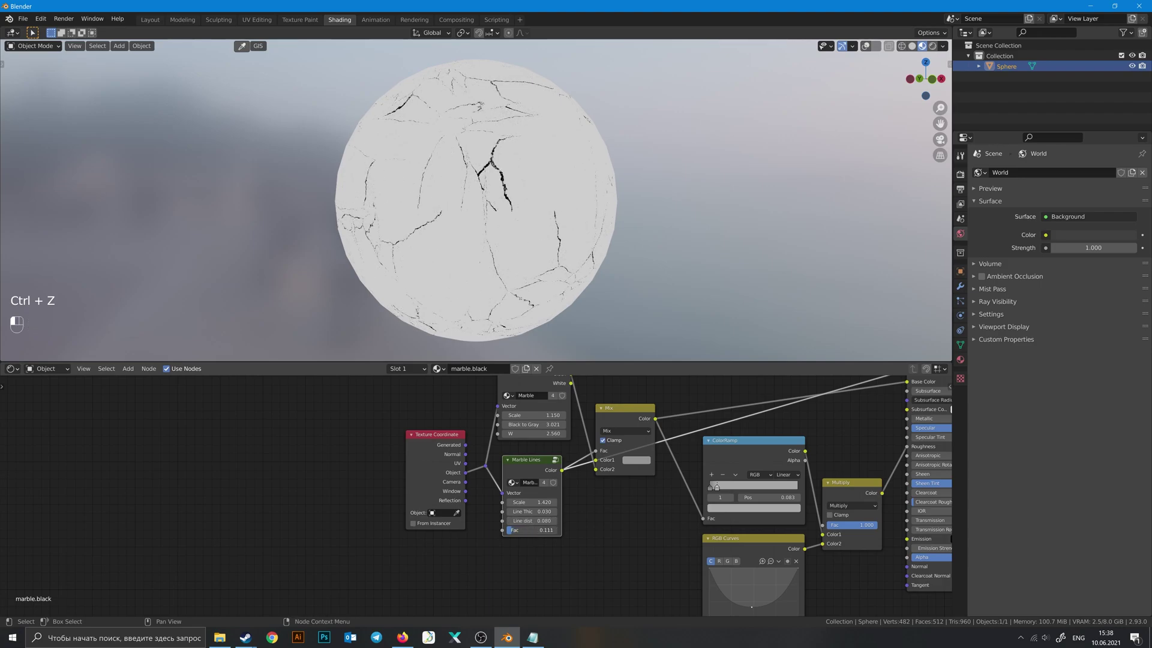
pyautogui.moveTo(530, 530); pyautogui.dragTo(524, 530)
# - Preview the Mix node's combined marble result on the sphere
pyautogui.moveTo(522, 533); pyautogui.dragTo(425, 569, button='middle')
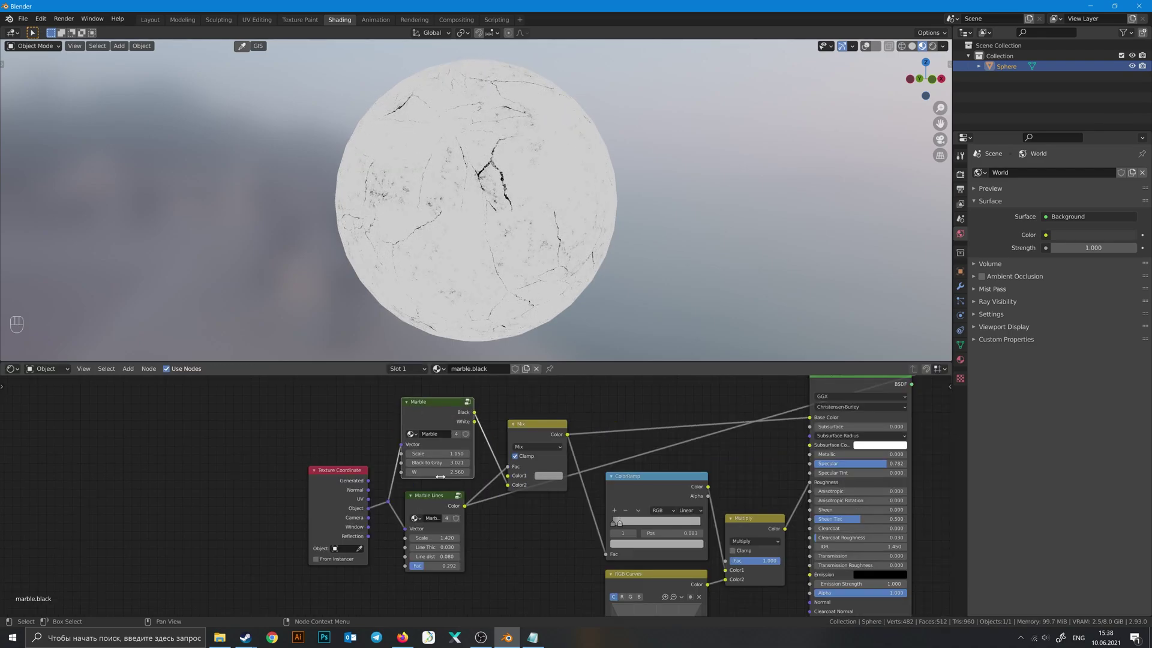
pyautogui.keyDown('ctrl'); pyautogui.keyDown('shift'); pyautogui.click(537, 438); pyautogui.keyUp('shift'); pyautogui.keyUp('ctrl')
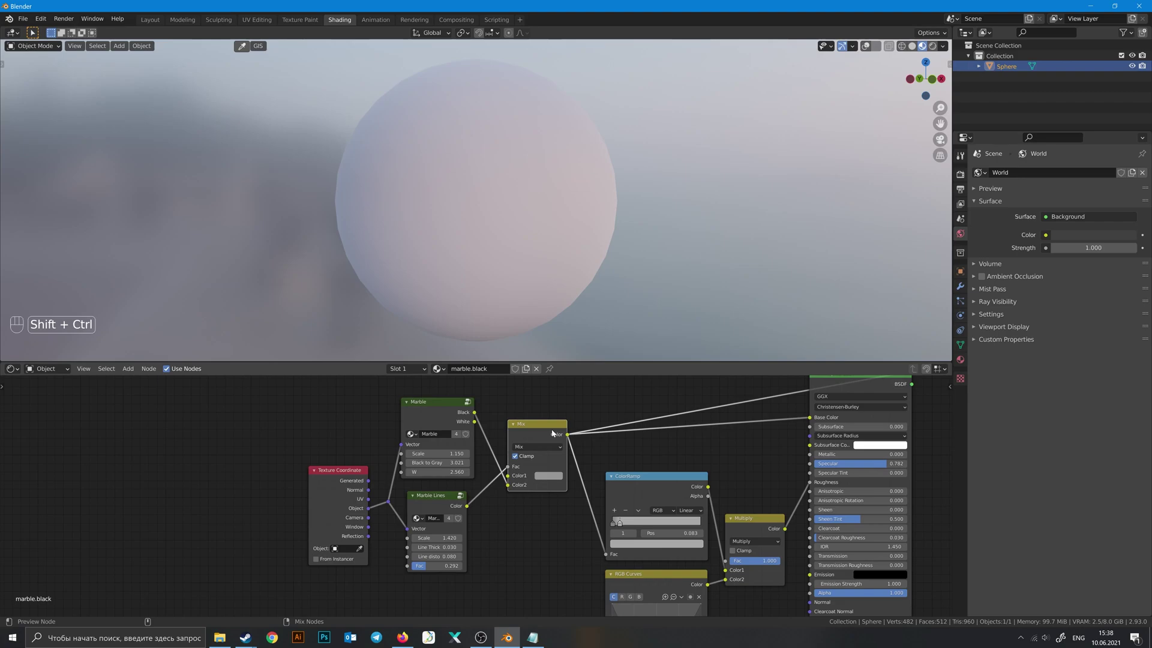
pyautogui.scroll(2, 543, 438)
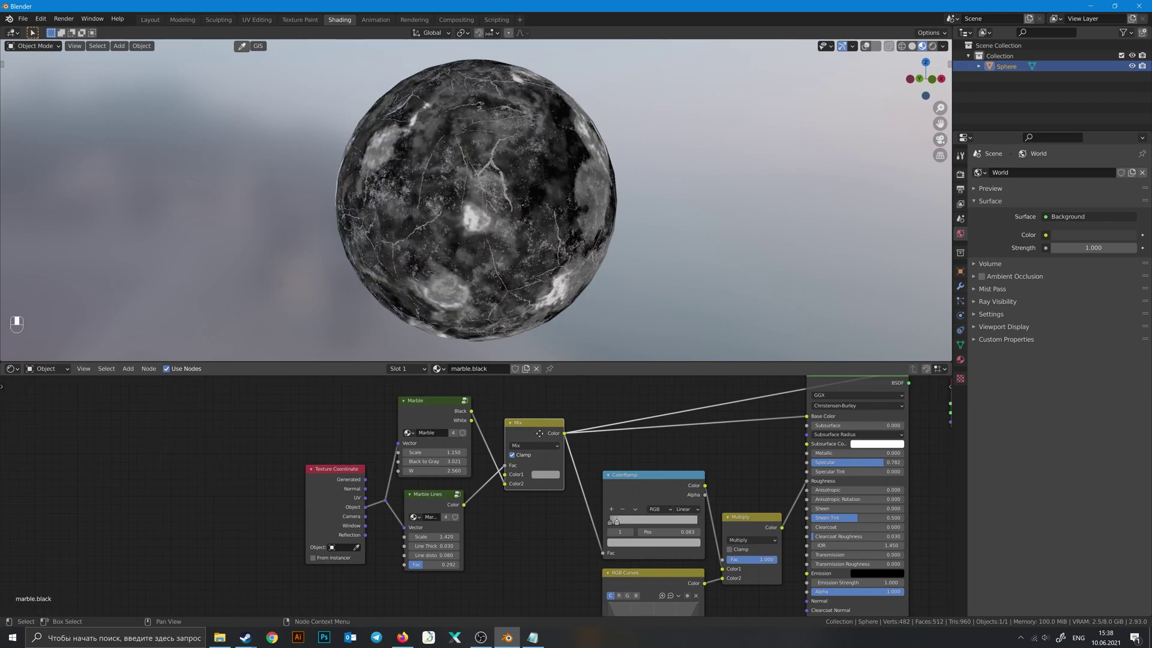
pyautogui.scroll(-1, 575, 459)
pyautogui.scroll(-1, 528, 465)
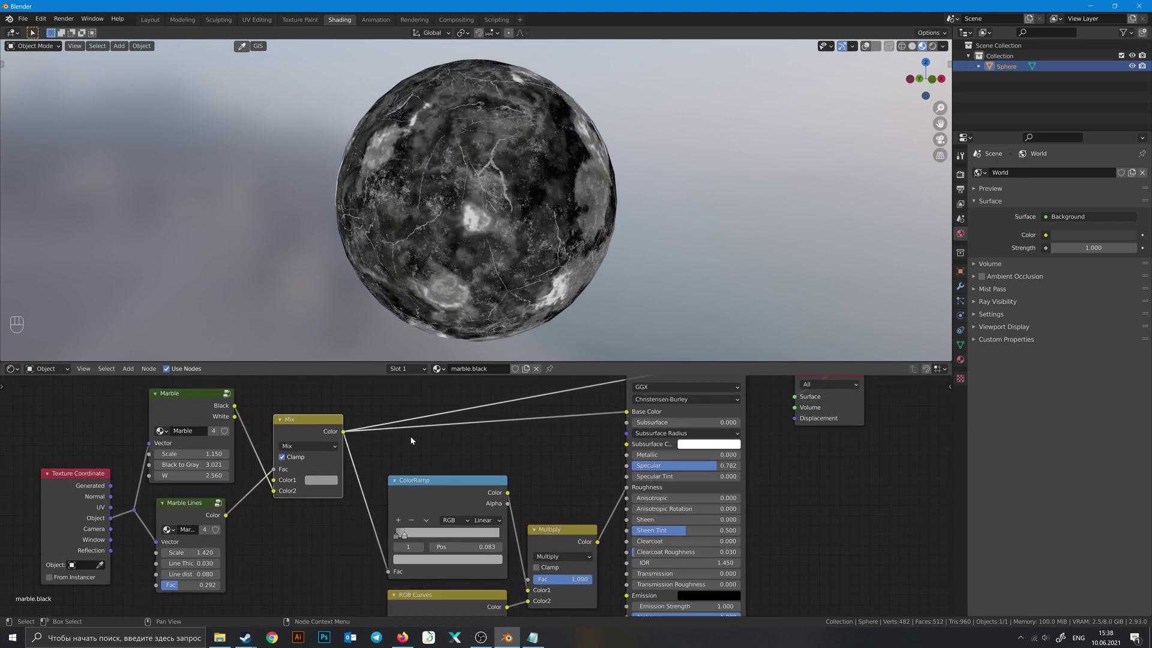
pyautogui.scroll(-1, 456, 474)
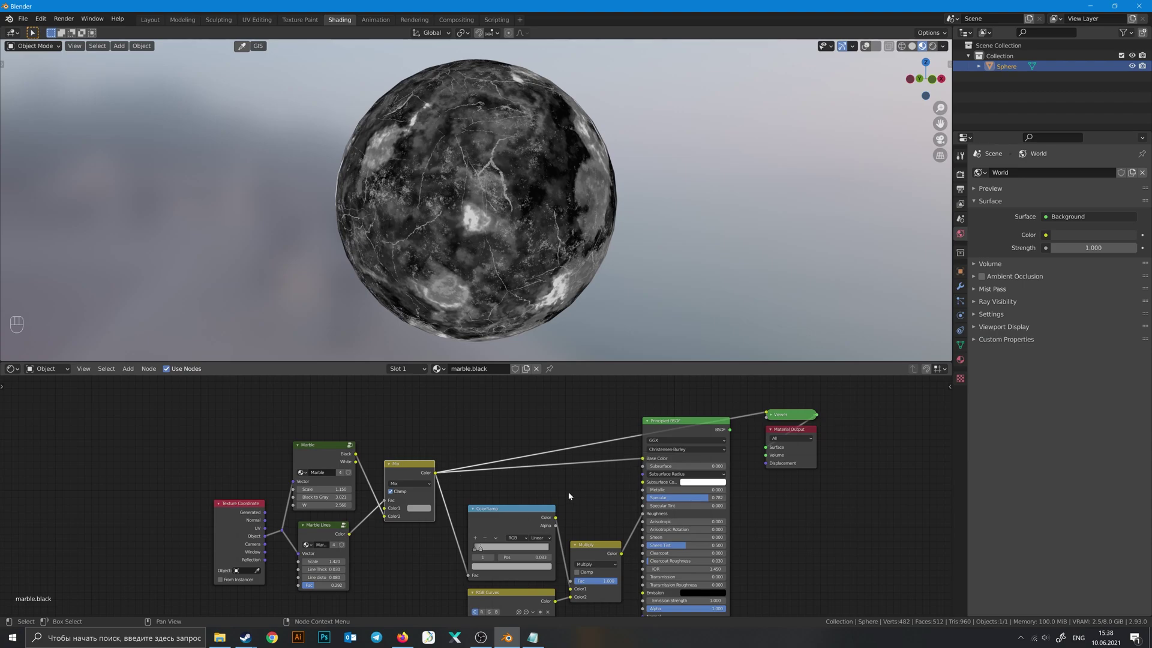
# - Move the RGB Curves and Fresnel nodes down-left and preview one node's output
pyautogui.moveTo(568, 496); pyautogui.dragTo(558, 396, button='middle')
pyautogui.scroll(-1, 526, 451)
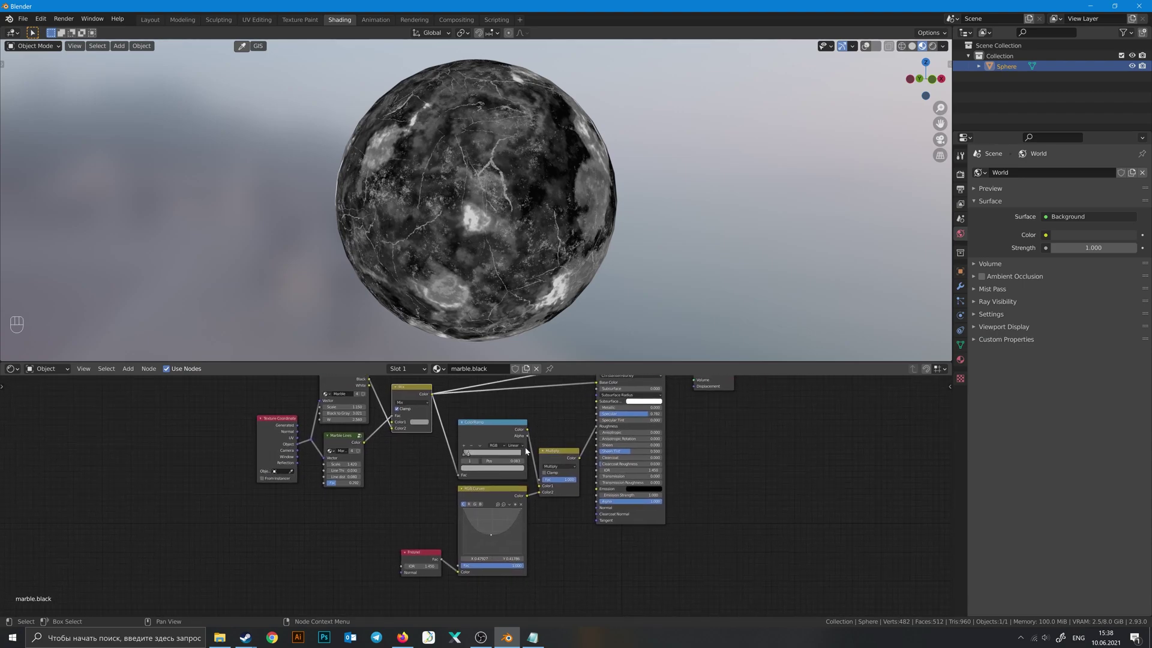
pyautogui.moveTo(432, 495); pyautogui.dragTo(507, 577)
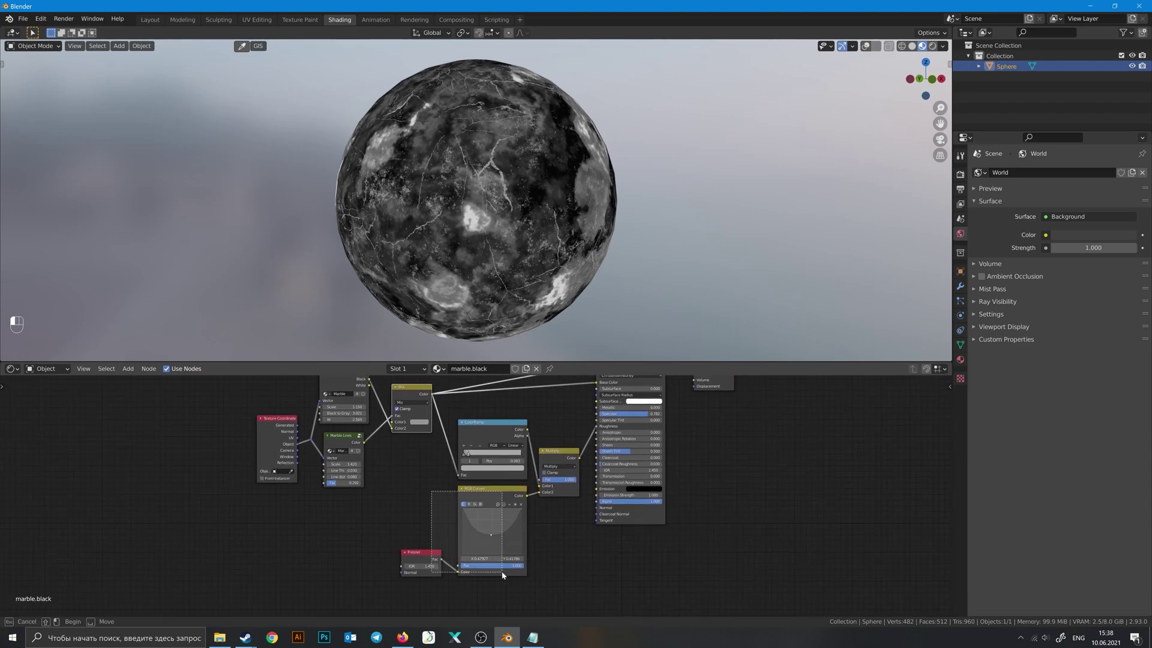
pyautogui.moveTo(492, 489)
pyautogui.mouseDown()
pyautogui.moveTo(474, 517)
pyautogui.moveTo(480, 501)
pyautogui.mouseUp()
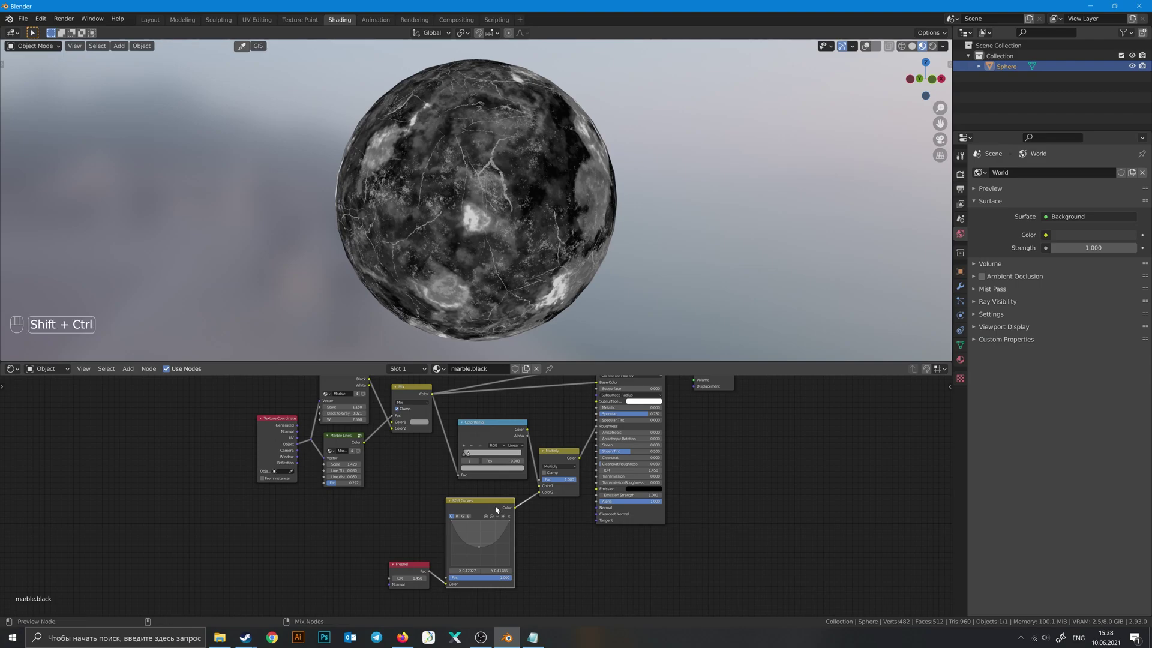
pyautogui.keyDown('ctrl'); pyautogui.keyDown('shift'); pyautogui.click(495, 509); pyautogui.keyUp('shift'); pyautogui.keyUp('ctrl')
pyautogui.scroll(1, 497, 516)
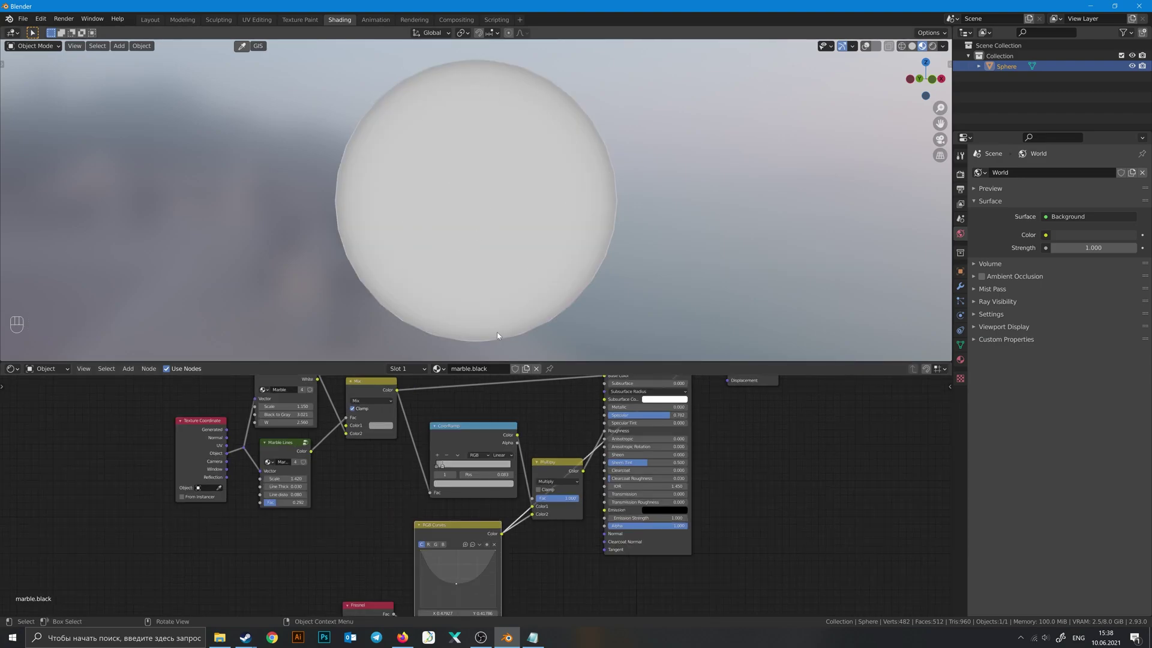
# - Preview other nodes' outputs, including the Multiply node, on the sphere
pyautogui.moveTo(485, 430); pyautogui.dragTo(520, 474, button='middle')
pyautogui.keyDown('ctrl'); pyautogui.keyDown('shift'); pyautogui.click(519, 474); pyautogui.keyUp('shift'); pyautogui.keyUp('ctrl')
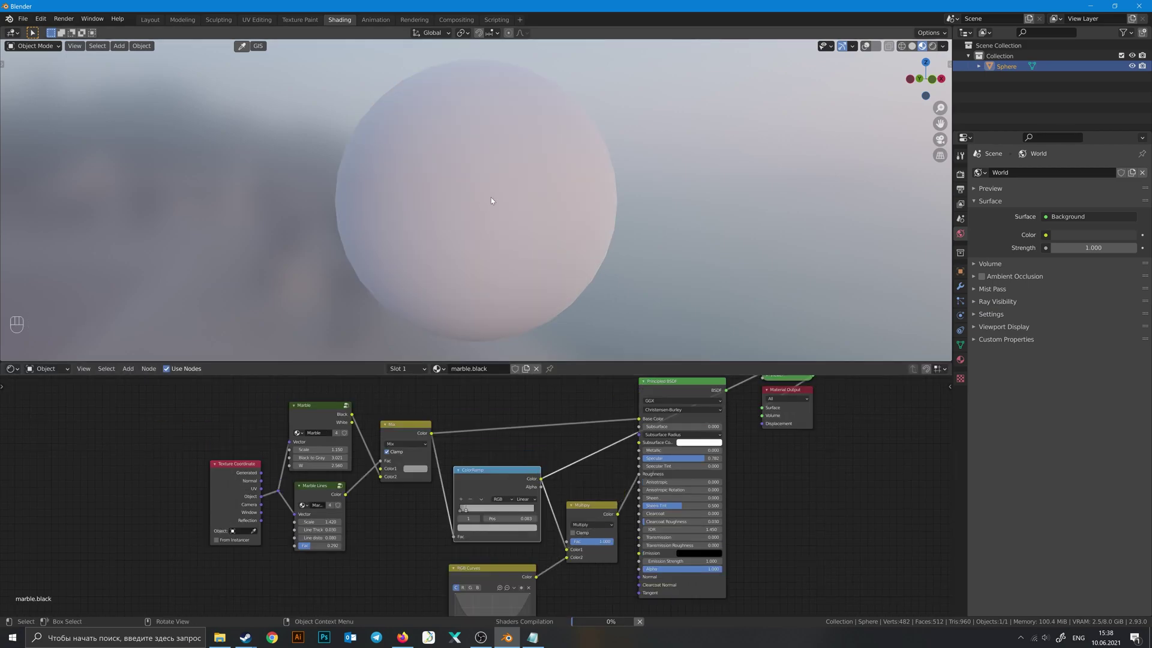
pyautogui.moveTo(490, 201); pyautogui.dragTo(507, 206, button='middle')
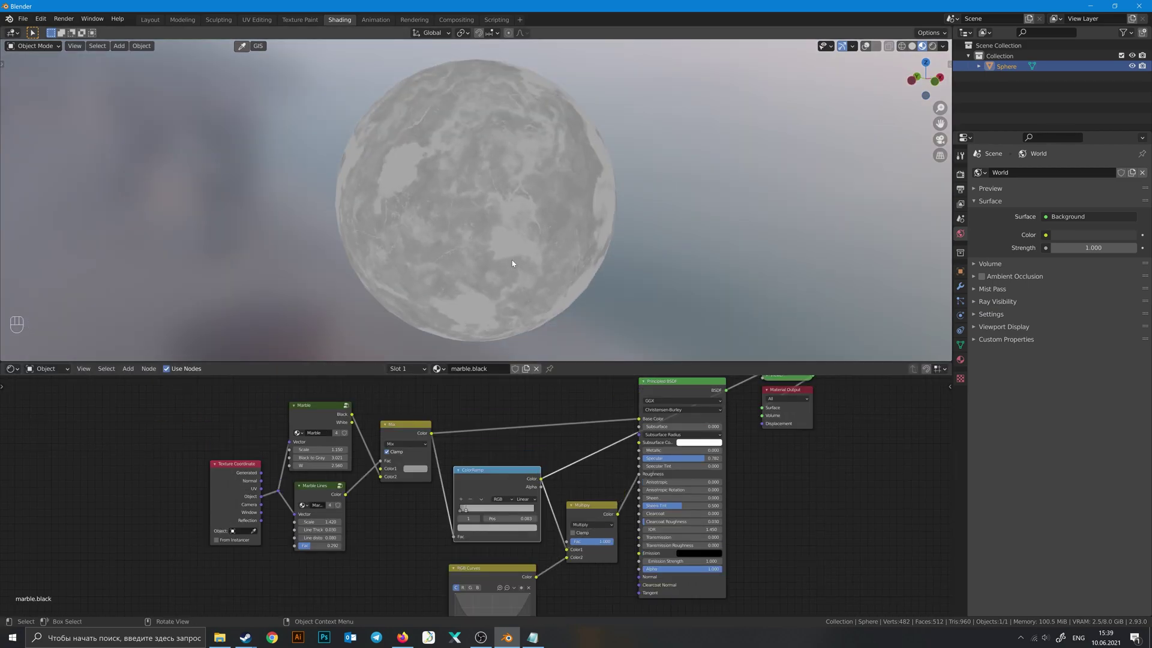
pyautogui.keyDown('ctrl'); pyautogui.keyDown('shift'); pyautogui.click(600, 516); pyautogui.keyUp('shift'); pyautogui.keyUp('ctrl')
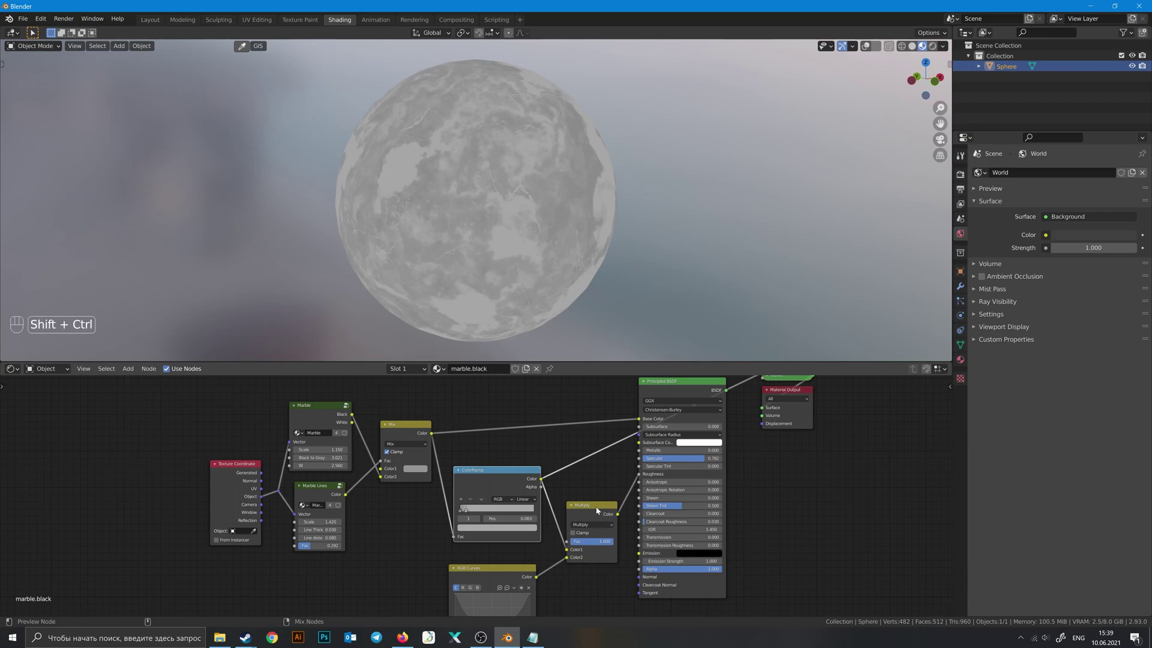
pyautogui.moveTo(504, 486); pyautogui.dragTo(494, 443, button='middle')
pyautogui.scroll(-2, 495, 444)
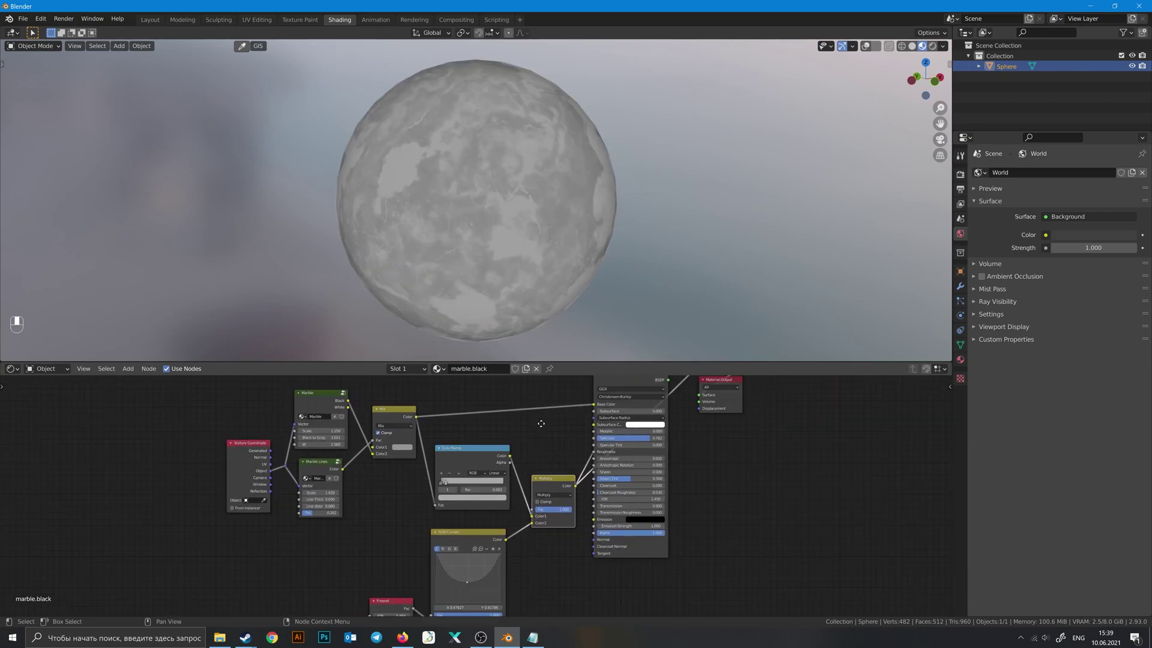
pyautogui.keyDown('ctrl'); pyautogui.keyDown('shift'); pyautogui.click(572, 474); pyautogui.keyUp('shift'); pyautogui.keyUp('ctrl')
pyautogui.moveTo(482, 482)
pyautogui.mouseDown(button='middle')
pyautogui.moveTo(573, 411)
pyautogui.moveTo(557, 447)
pyautogui.mouseUp(button='middle')
pyautogui.scroll(-2, 573, 411)
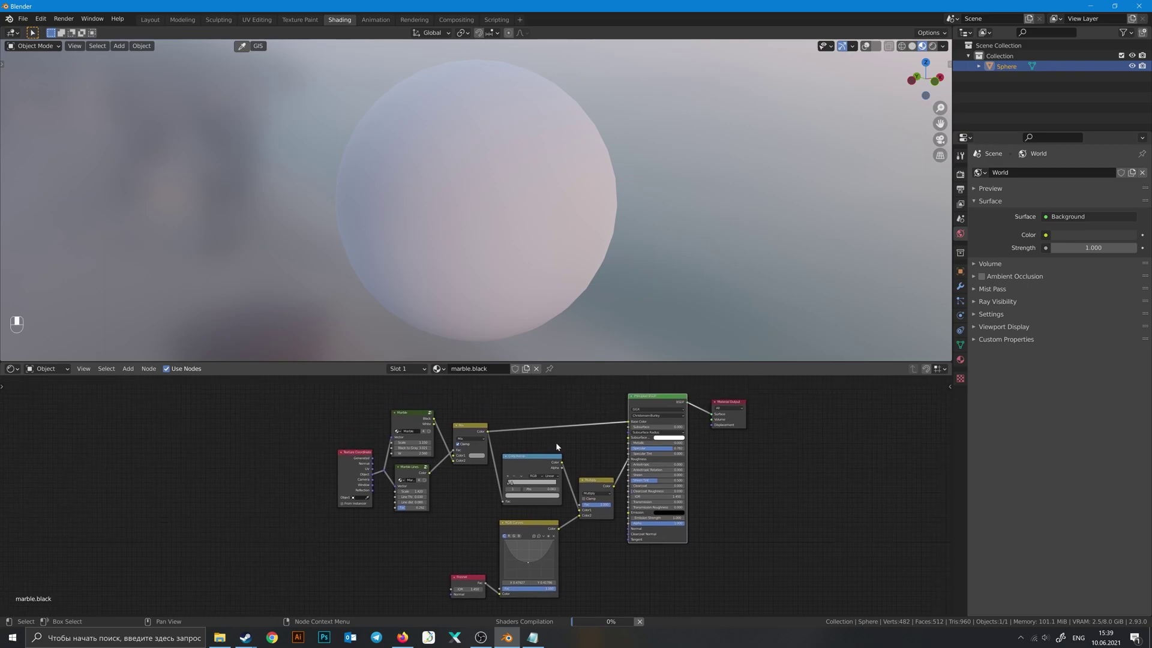
# - Switch the sphere to marble.white and move the Marble Lines and Mix nodes down
pyautogui.click(437, 368)
pyautogui.click(477, 415)
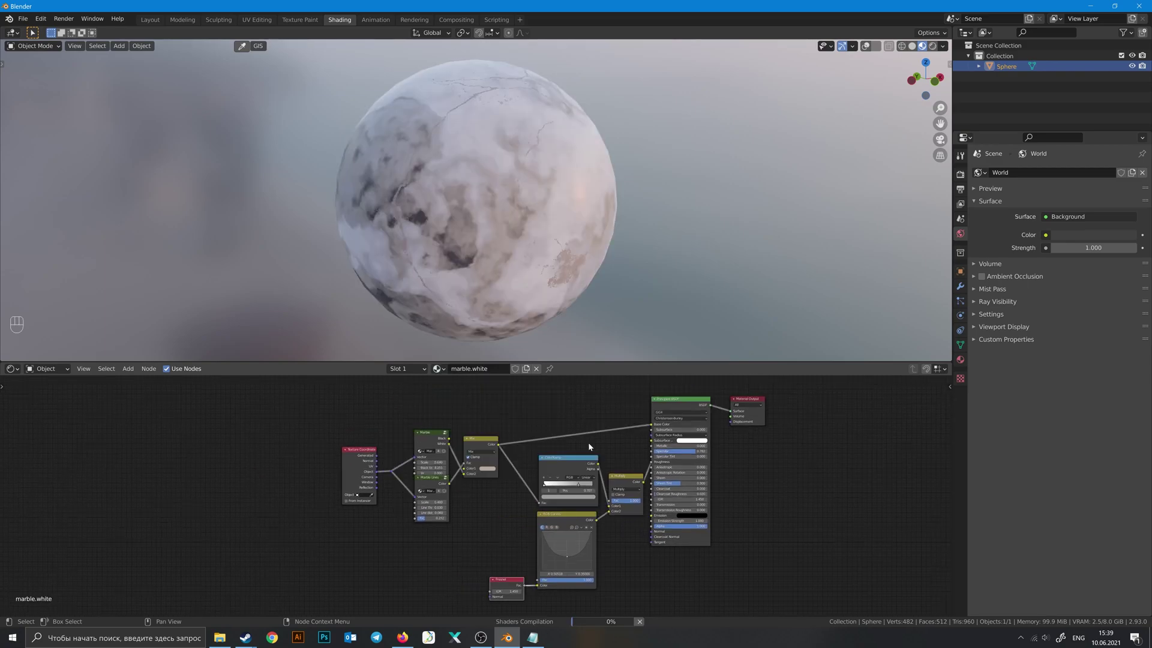
pyautogui.moveTo(403, 480); pyautogui.dragTo(403, 496)
pyautogui.moveTo(441, 438); pyautogui.dragTo(446, 458)
# - Reposition the Principled BSDF node slightly down-left in the node tree
pyautogui.moveTo(533, 413); pyautogui.dragTo(507, 433, button='middle')
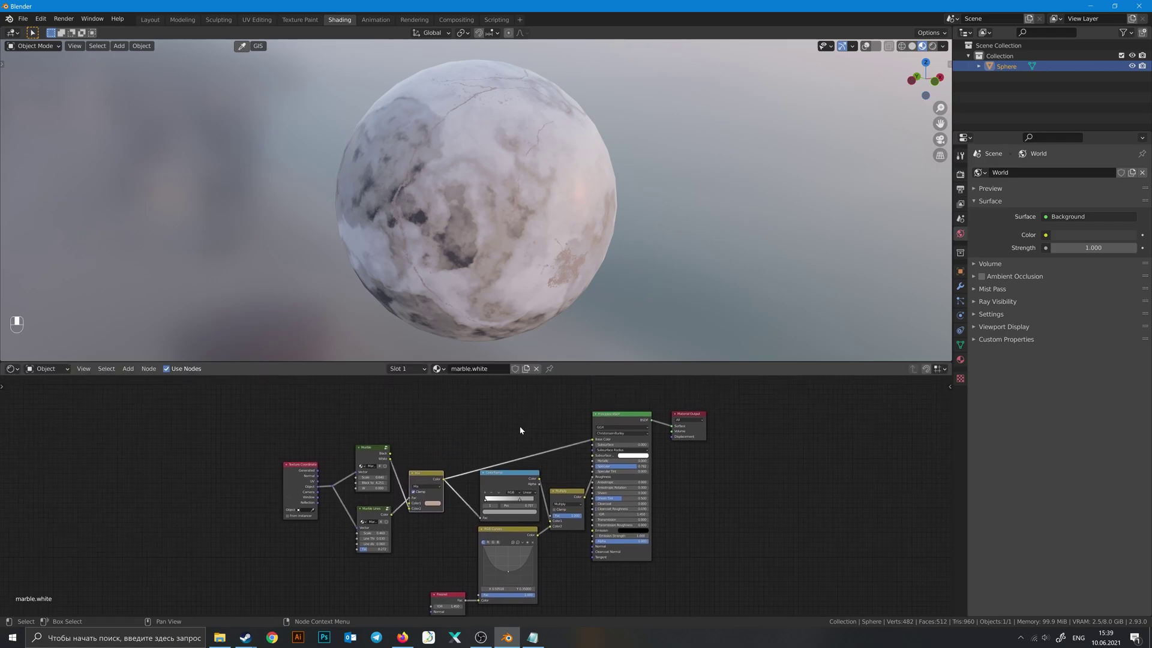
pyautogui.moveTo(619, 417); pyautogui.dragTo(621, 406)
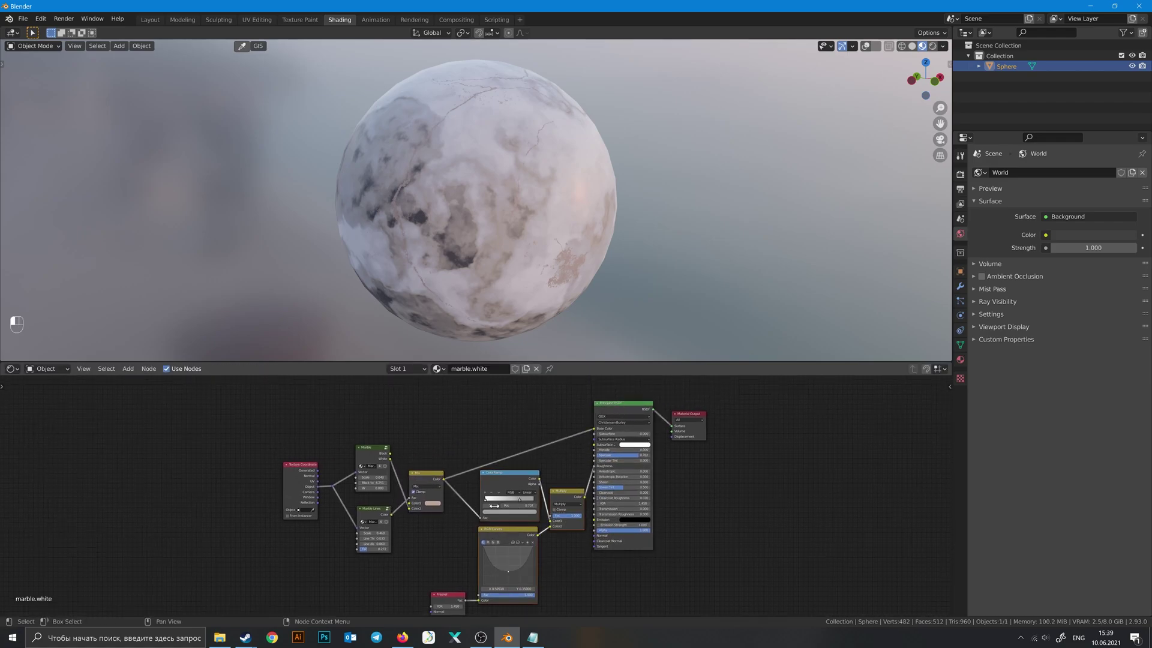
pyautogui.press('g')
pyautogui.click(582, 427)
pyautogui.moveTo(621, 408); pyautogui.dragTo(615, 415)
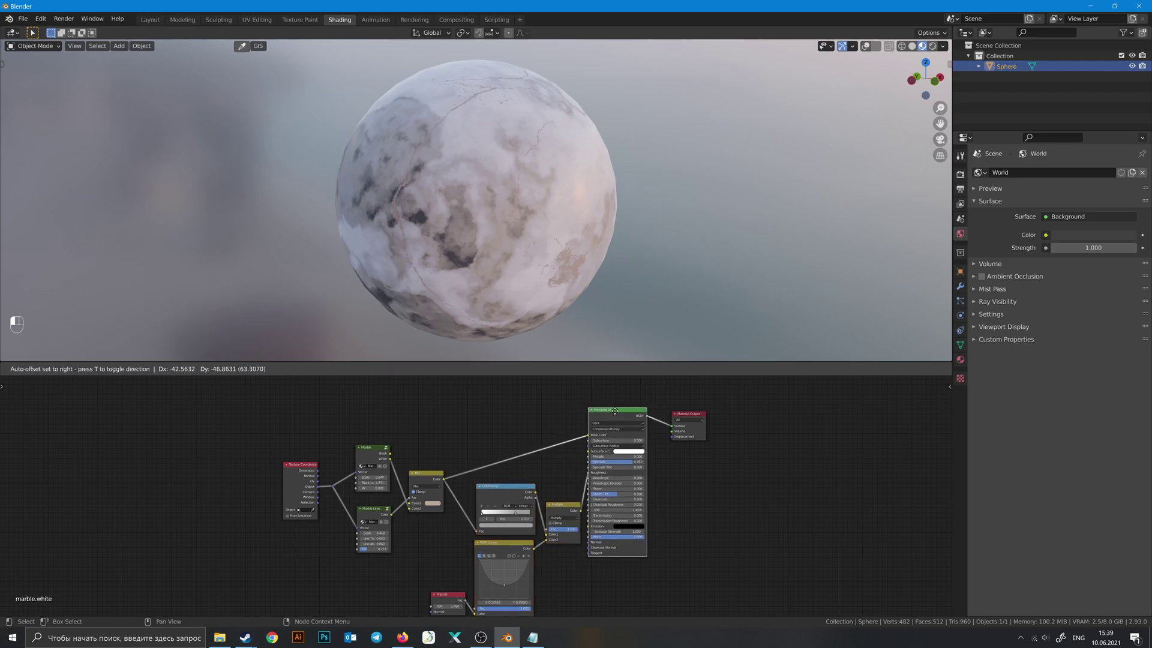
pyautogui.moveTo(616, 415); pyautogui.dragTo(638, 417, button='middle')
# - Switch the sphere to marble.crack and frame its node tree
pyautogui.click(437, 369)
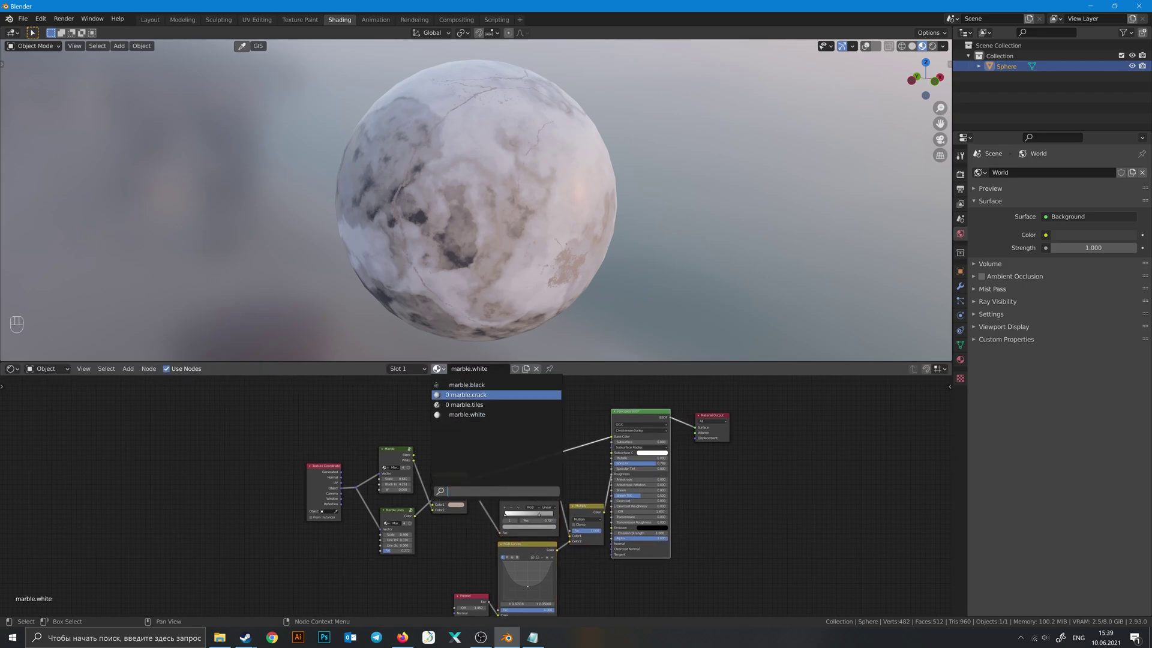
pyautogui.click(468, 394)
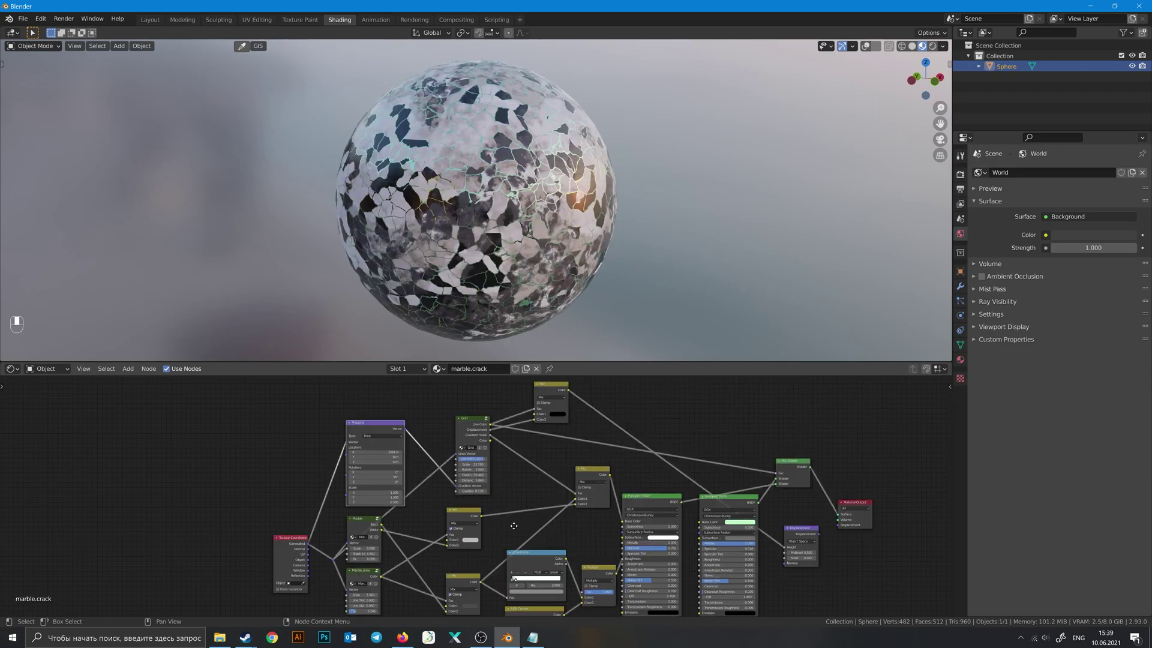
pyautogui.moveTo(546, 503)
pyautogui.mouseDown(button='middle')
pyautogui.moveTo(501, 554)
pyautogui.moveTo(454, 497)
pyautogui.mouseUp(button='middle')
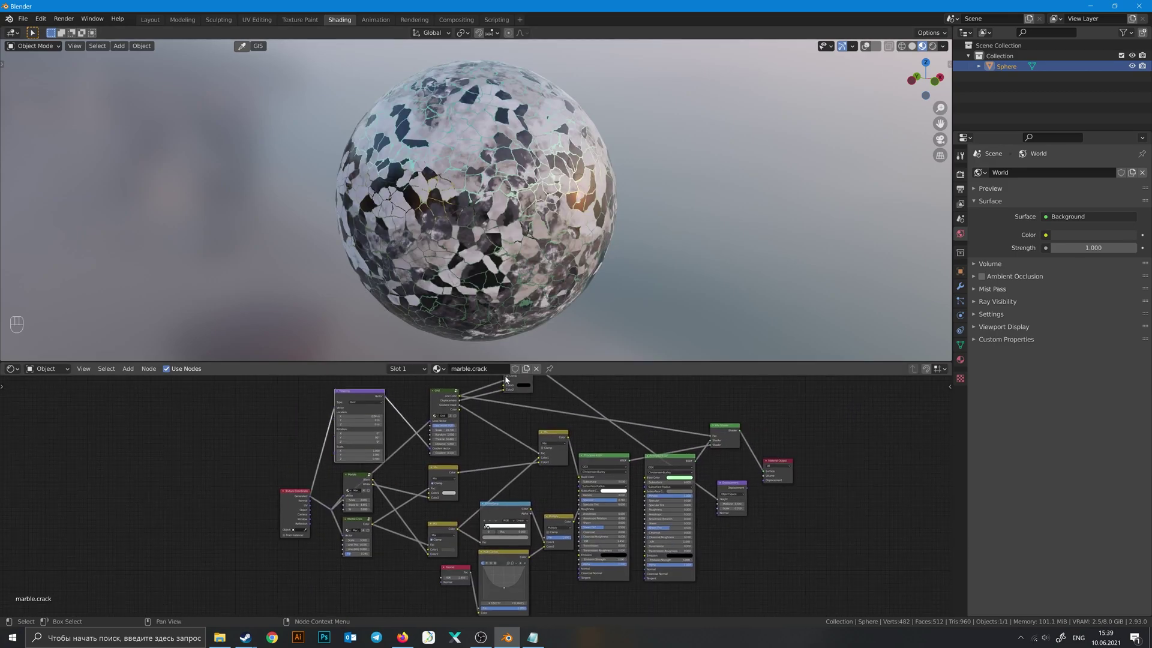
pyautogui.scroll(2, 540, 468)
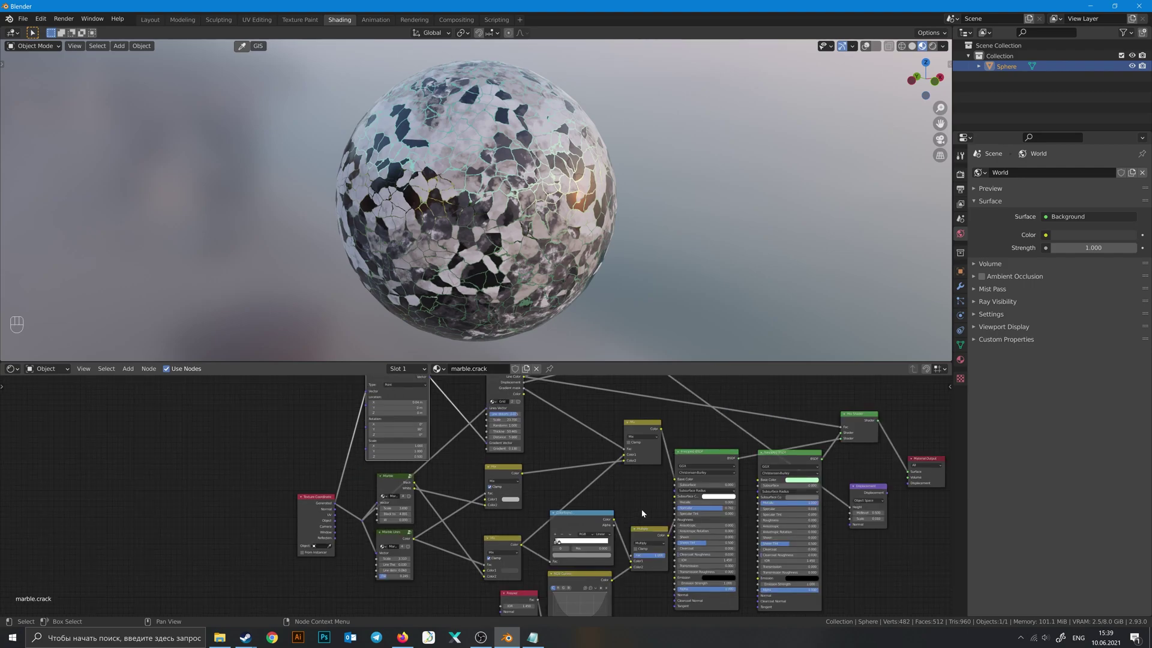
pyautogui.moveTo(635, 507); pyautogui.dragTo(630, 434, button='middle')
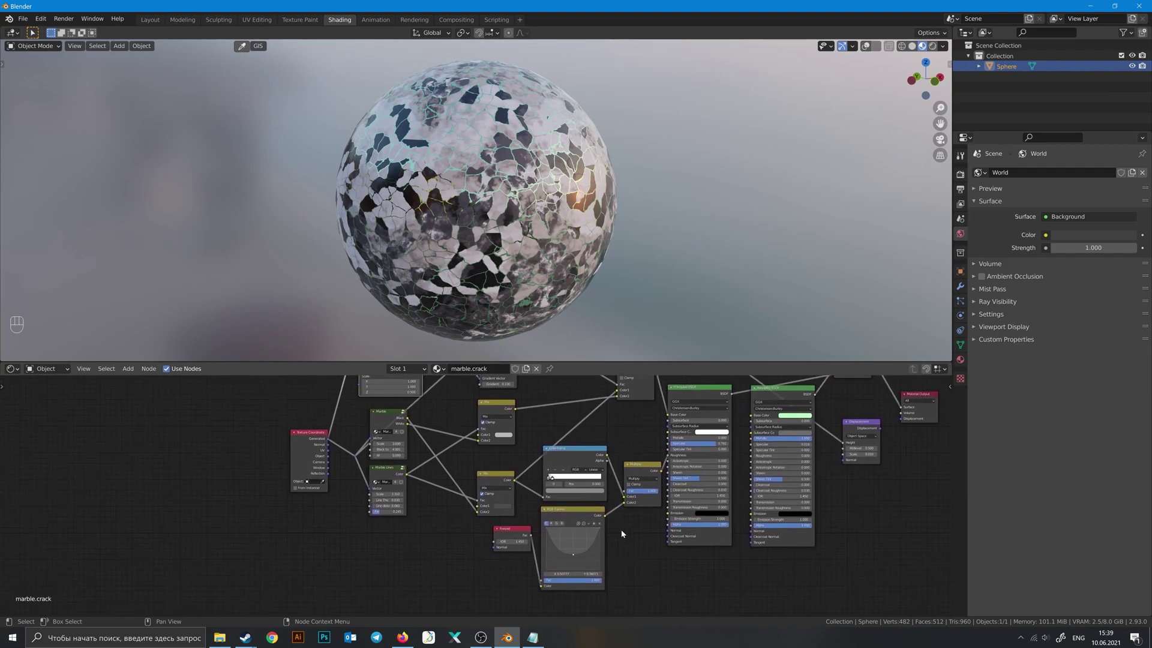
pyautogui.scroll(1, 509, 506)
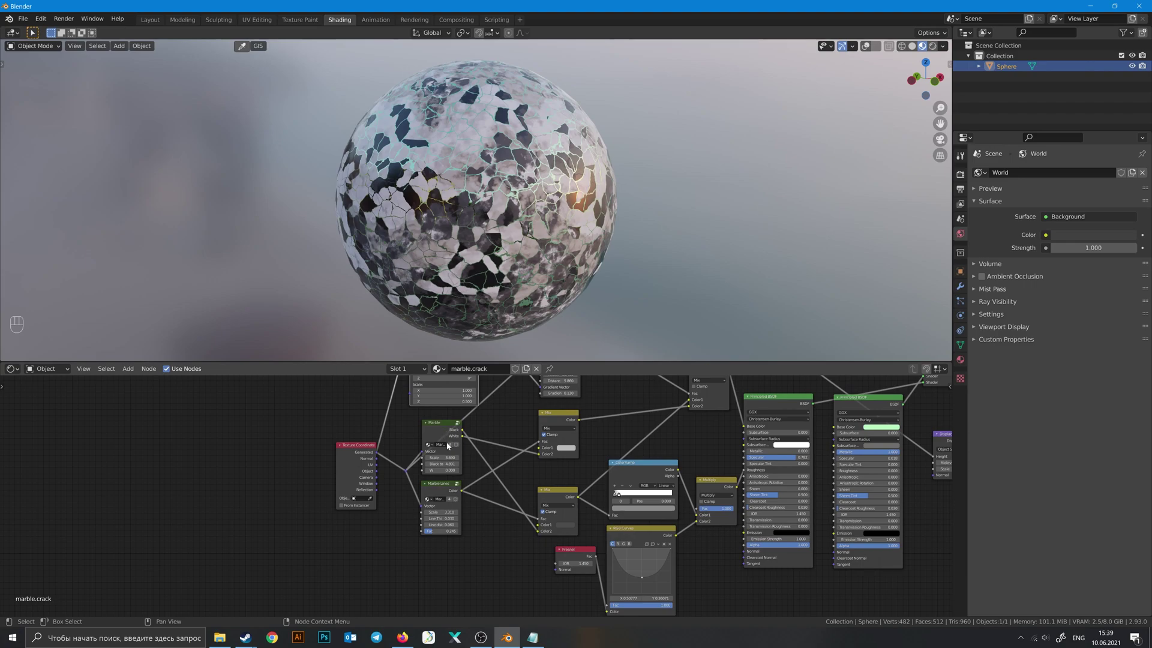
# - Preview the lower and then the upper Mix node on the sphere
pyautogui.keyDown('ctrl'); pyautogui.keyDown('shift'); pyautogui.click(541, 496); pyautogui.keyUp('shift'); pyautogui.keyUp('ctrl')
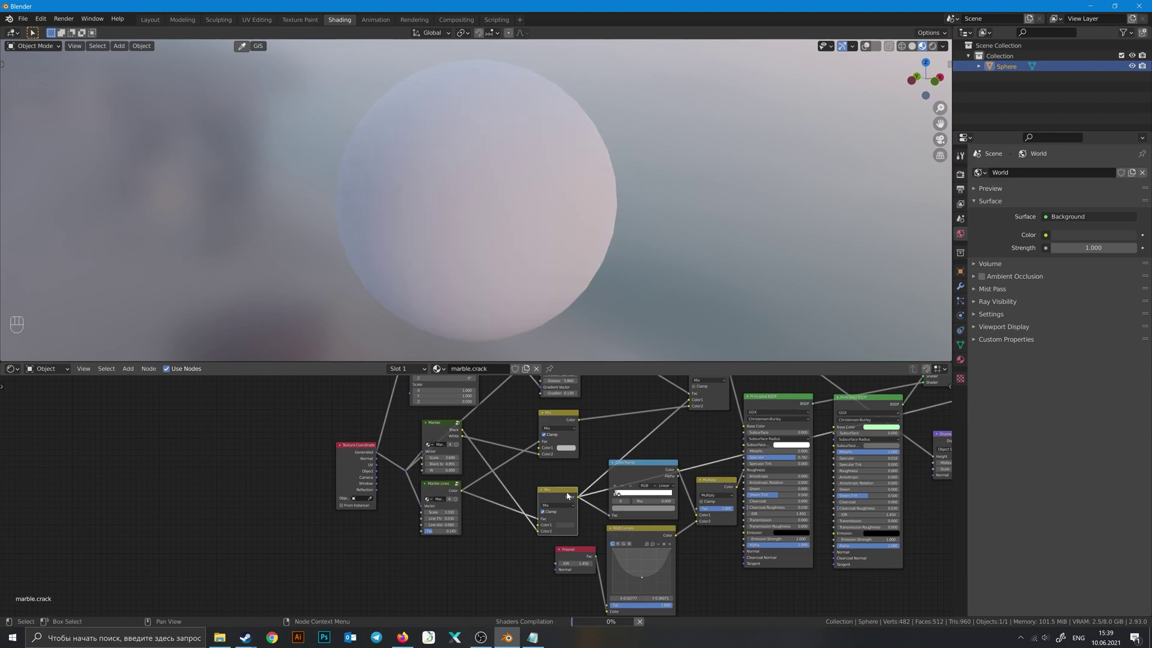
pyautogui.moveTo(570, 488); pyautogui.dragTo(544, 486, button='middle')
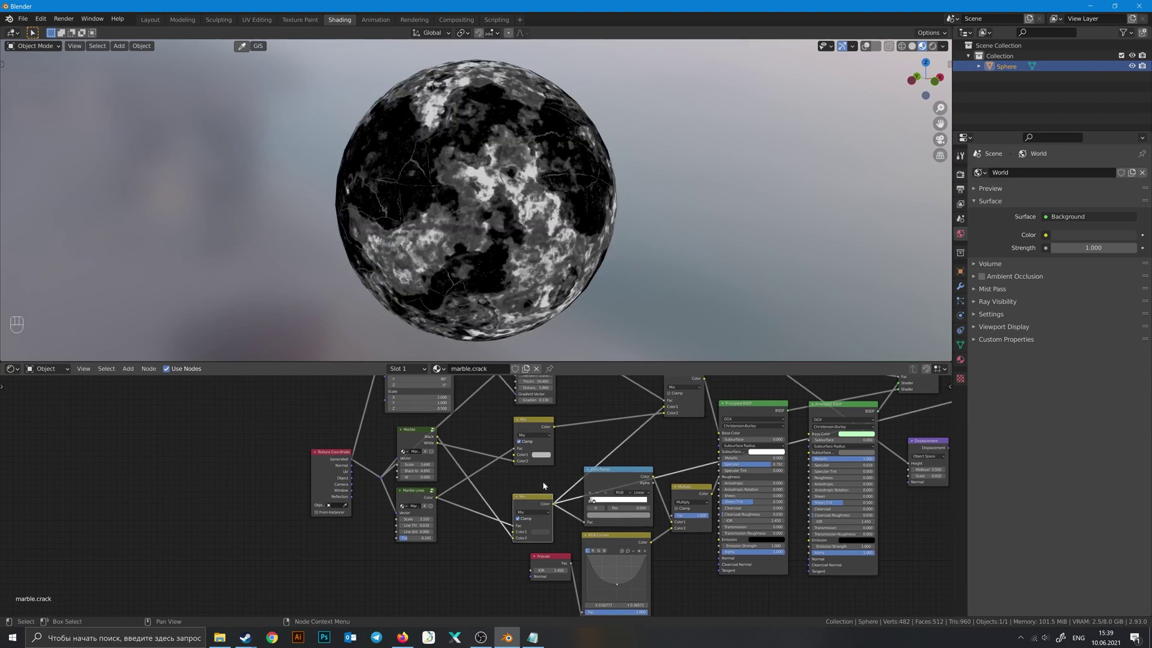
pyautogui.keyDown('ctrl'); pyautogui.keyDown('shift'); pyautogui.click(544, 428); pyautogui.keyUp('shift'); pyautogui.keyUp('ctrl')
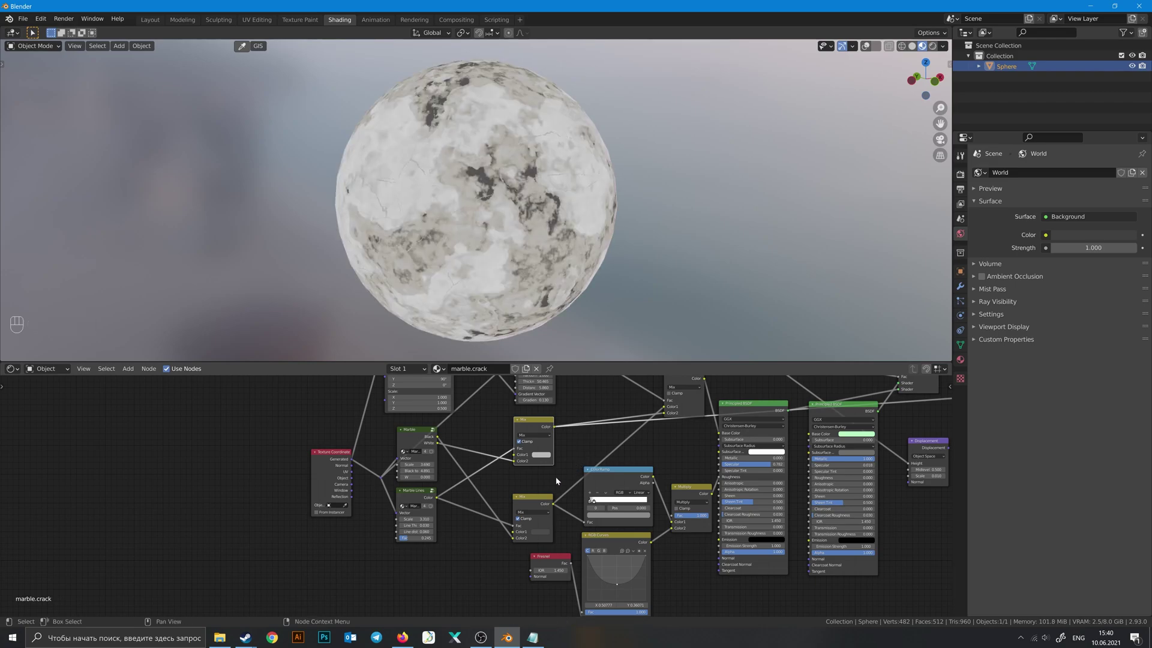
pyautogui.moveTo(538, 499)
pyautogui.mouseDown(button='middle')
pyautogui.moveTo(515, 476)
pyautogui.moveTo(533, 429)
pyautogui.mouseUp(button='middle')
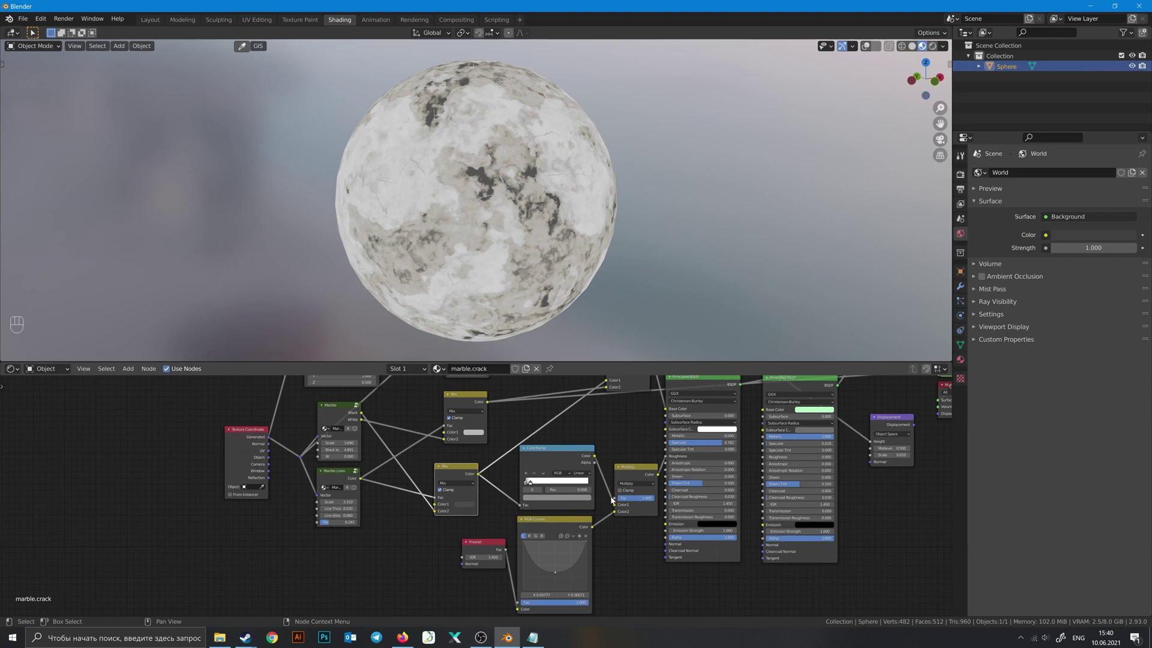
# - Move the ColorRamp, Multiply, RGB Curves and Fresnel nodes down as a group
pyautogui.moveTo(612, 500); pyautogui.dragTo(614, 489, button='middle')
pyautogui.moveTo(639, 551)
pyautogui.mouseDown()
pyautogui.moveTo(500, 466)
pyautogui.moveTo(547, 482)
pyautogui.moveTo(543, 495)
pyautogui.mouseUp()
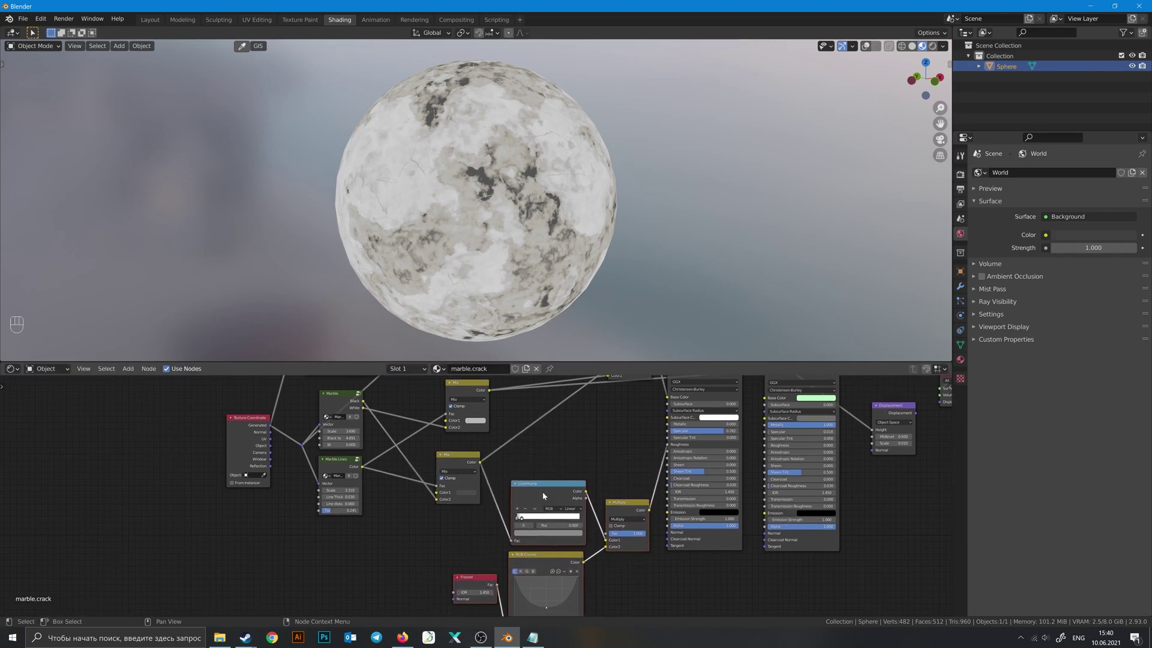
pyautogui.moveTo(544, 495); pyautogui.dragTo(533, 479, button='middle')
pyautogui.moveTo(566, 439); pyautogui.dragTo(466, 387, button='middle')
pyautogui.scroll(1, 484, 523)
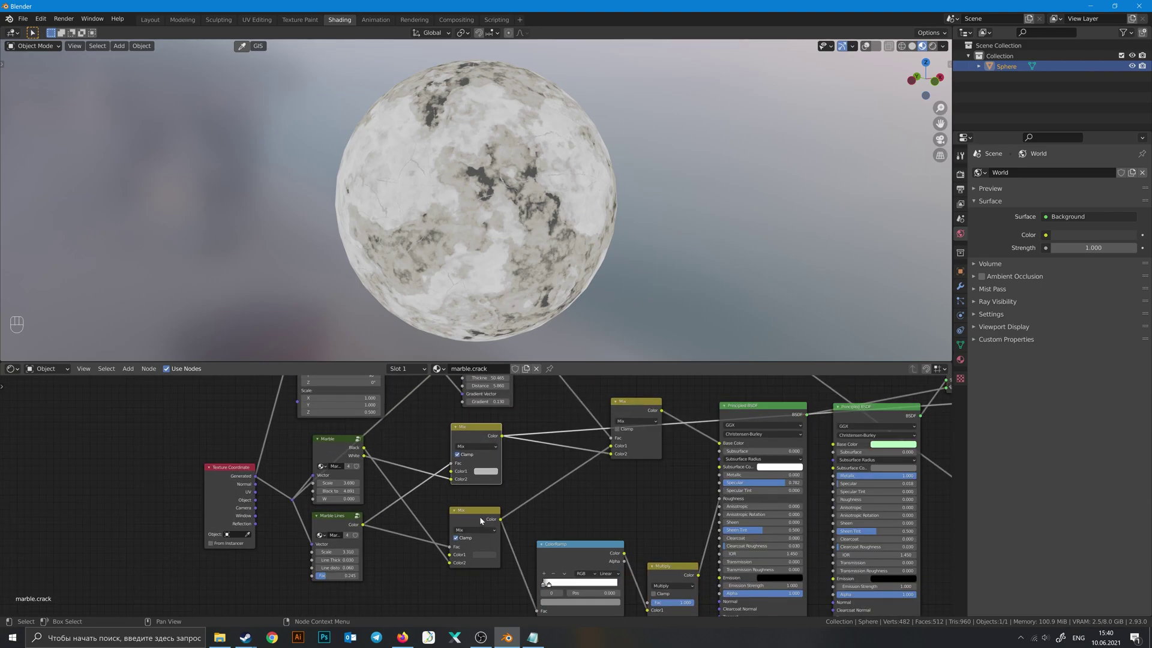
# - Preview the right Mix node, then shift the Mapping node left and reposition Grid
pyautogui.moveTo(631, 411)
pyautogui.mouseDown(button='middle')
pyautogui.moveTo(597, 452)
pyautogui.moveTo(710, 475)
pyautogui.mouseUp(button='middle')
pyautogui.keyDown('ctrl'); pyautogui.keyDown('shift'); pyautogui.click(616, 445); pyautogui.keyUp('shift'); pyautogui.keyUp('ctrl')
pyautogui.scroll(-1, 582, 442)
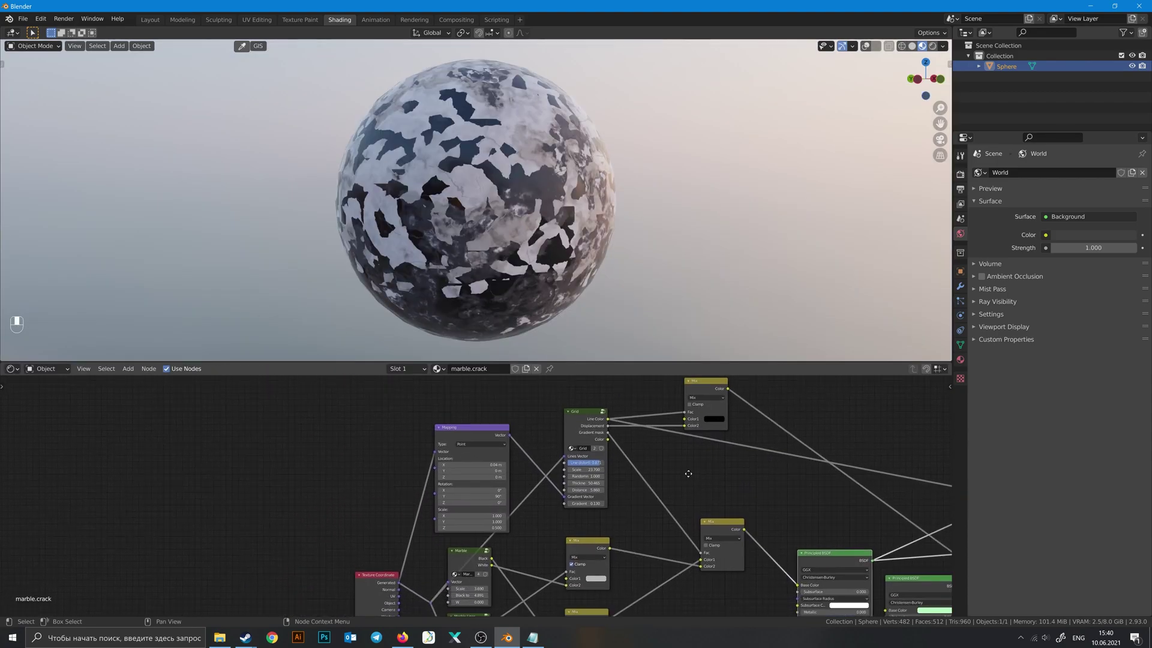
pyautogui.moveTo(487, 427); pyautogui.dragTo(433, 427)
pyautogui.moveTo(543, 430); pyautogui.dragTo(542, 464, button='middle')
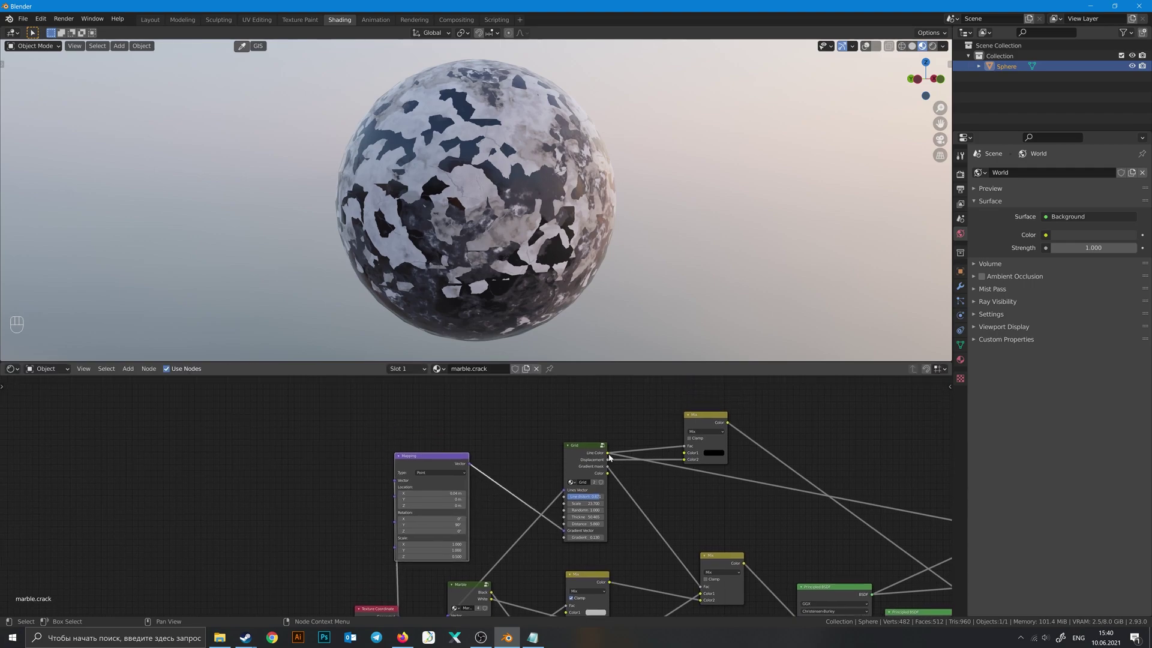
pyautogui.moveTo(585, 453); pyautogui.dragTo(582, 450)
pyautogui.scroll(1, 584, 462)
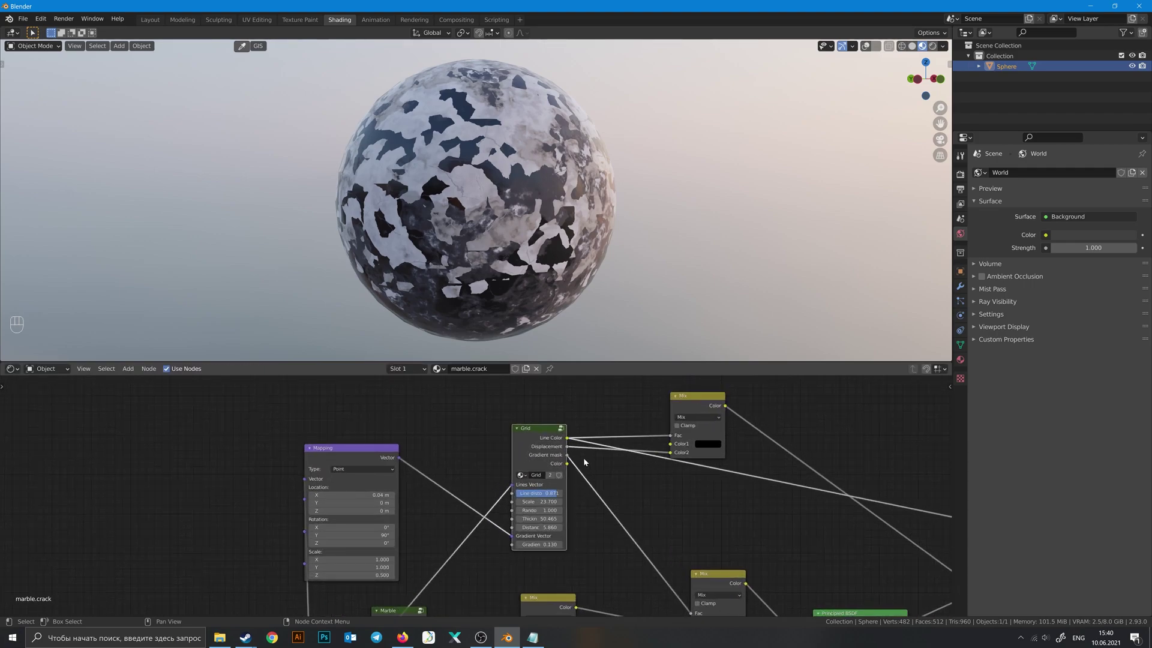
# - Preview the Grid node's Displacement, Gradient mask, Color and Line Color outputs on the sphere
pyautogui.keyDown('ctrl'); pyautogui.keyDown('shift'); pyautogui.click(547, 438); pyautogui.keyUp('shift'); pyautogui.keyUp('ctrl')
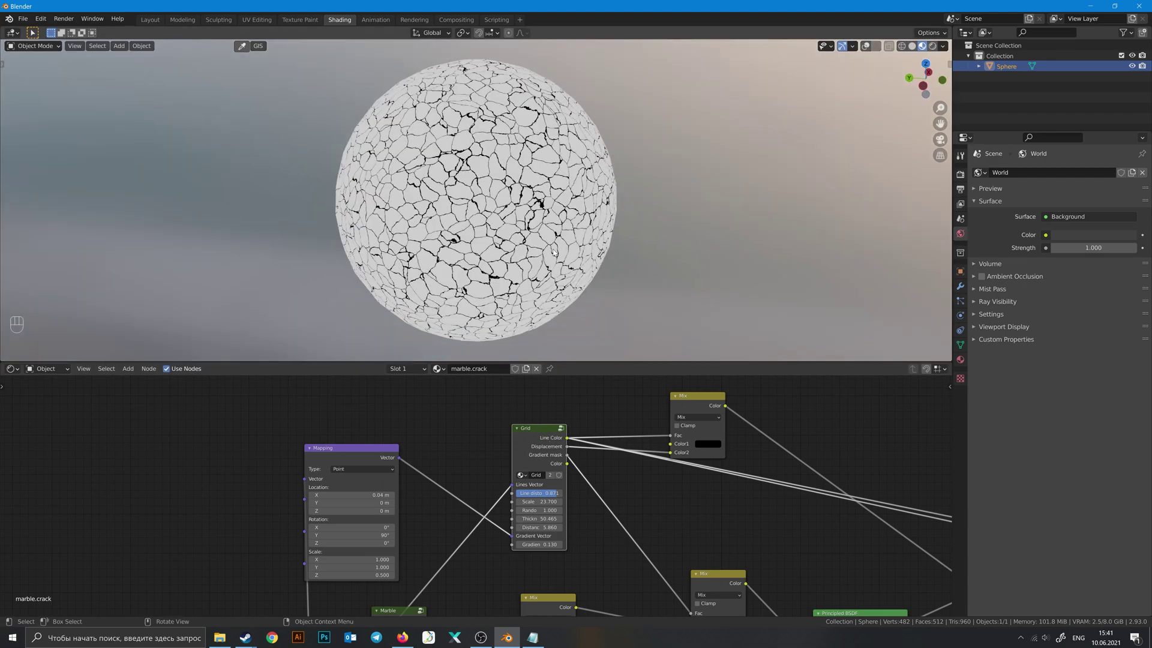
pyautogui.scroll(3, 564, 336)
pyautogui.moveTo(624, 473)
pyautogui.mouseDown(button='middle')
pyautogui.moveTo(621, 407)
pyautogui.moveTo(644, 445)
pyautogui.mouseUp(button='middle')
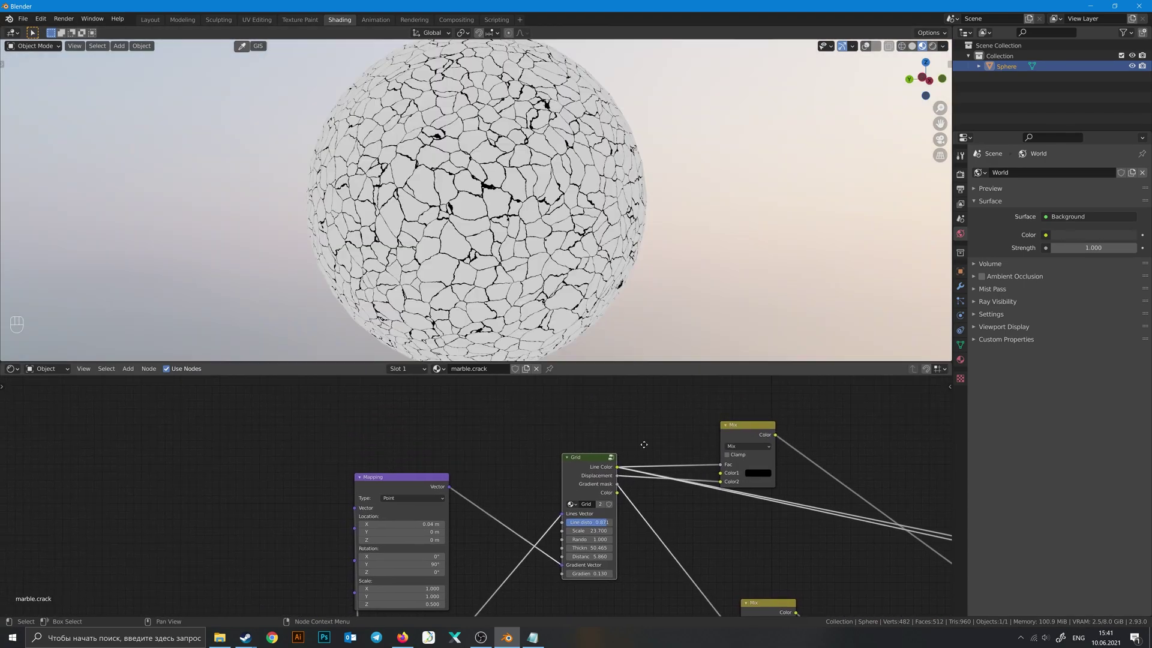
pyautogui.scroll(1, 635, 447)
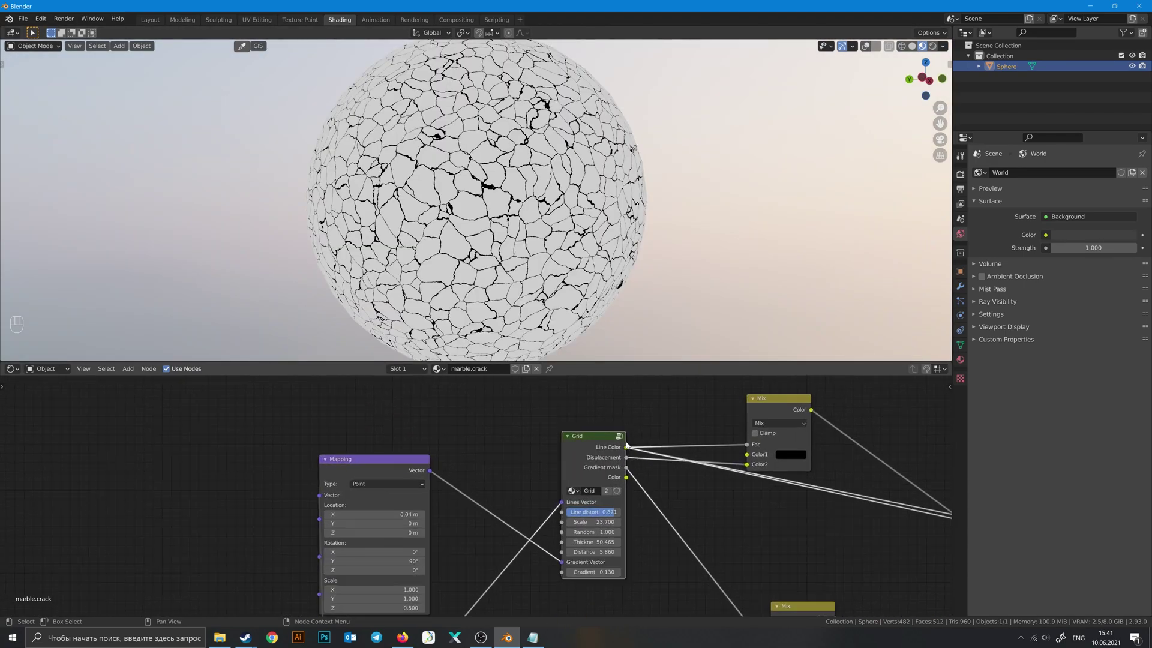
pyautogui.keyDown('ctrl'); pyautogui.keyDown('shift'); pyautogui.click(593, 446); pyautogui.keyUp('shift'); pyautogui.keyUp('ctrl')
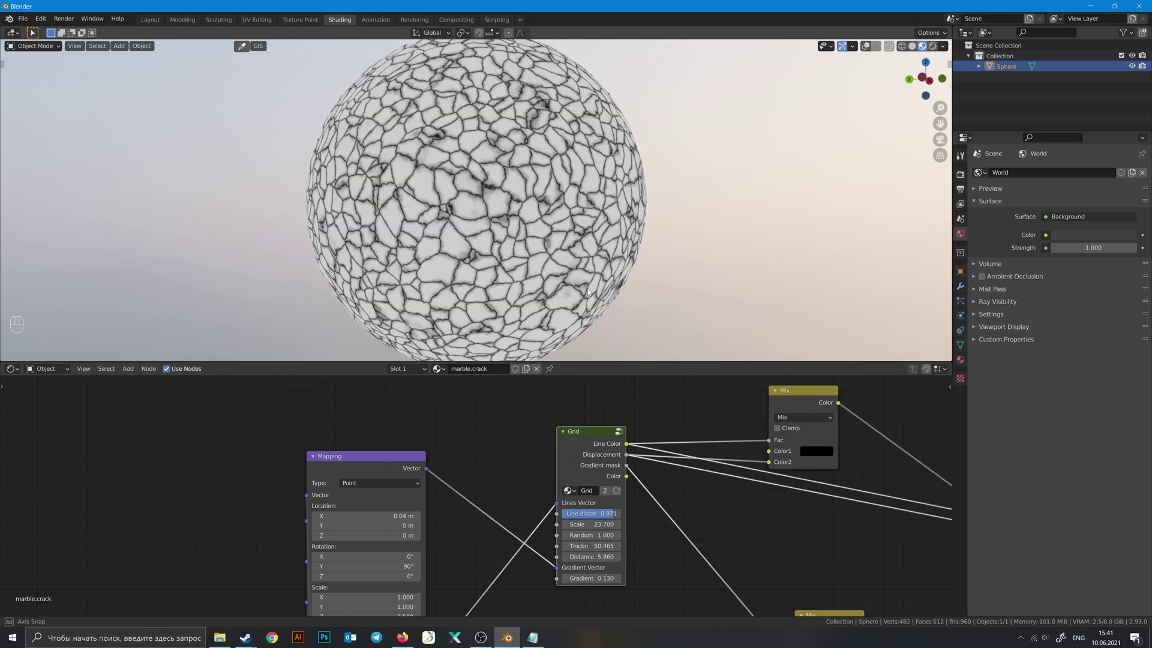
pyautogui.keyDown('ctrl'); pyautogui.keyDown('shift'); pyautogui.click(590, 465); pyautogui.keyUp('shift'); pyautogui.keyUp('ctrl')
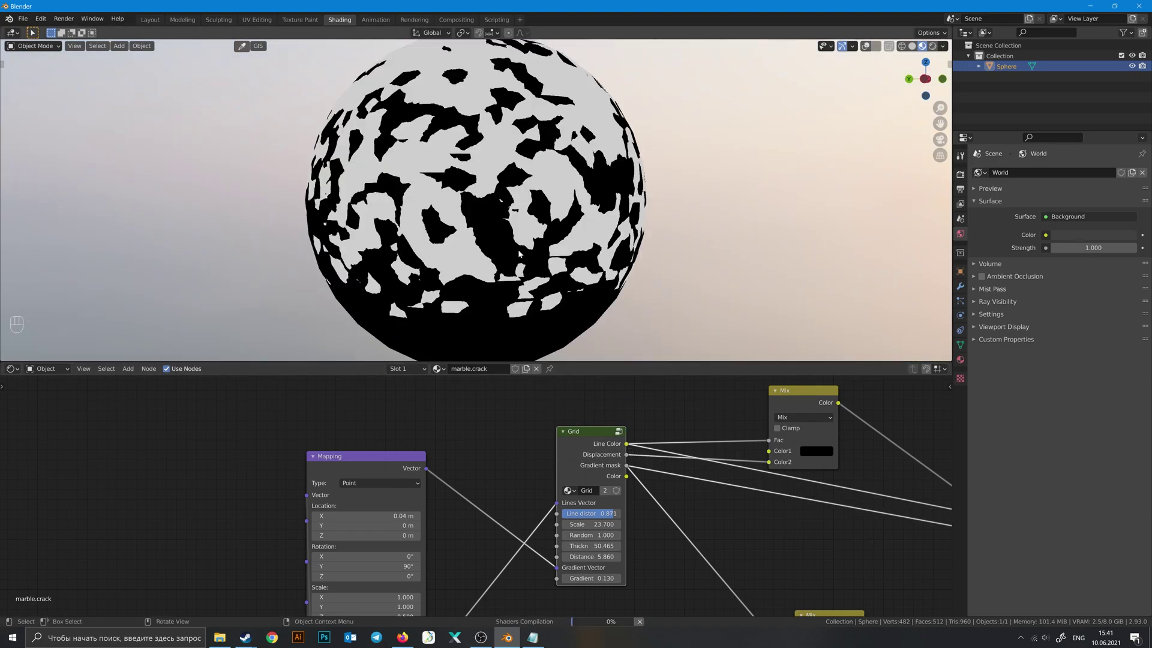
pyautogui.moveTo(517, 252); pyautogui.dragTo(541, 253, button='middle')
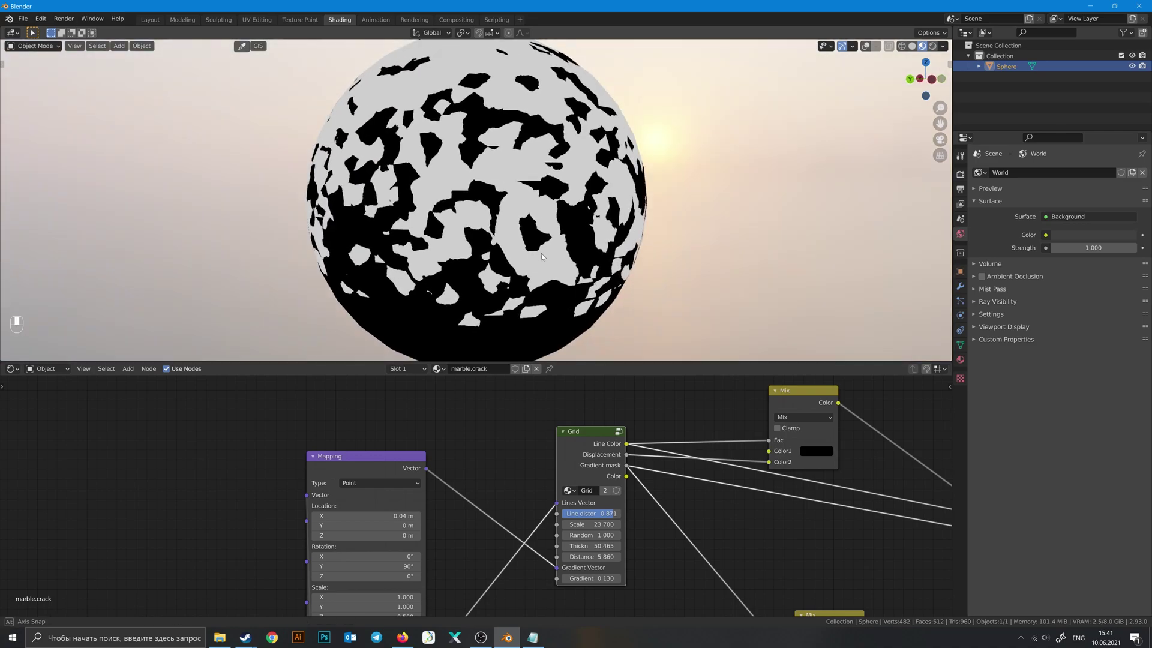
pyautogui.keyDown('ctrl'); pyautogui.keyDown('shift'); pyautogui.click(589, 455); pyautogui.keyUp('shift'); pyautogui.keyUp('ctrl')
pyautogui.moveTo(548, 250); pyautogui.dragTo(571, 239, button='middle')
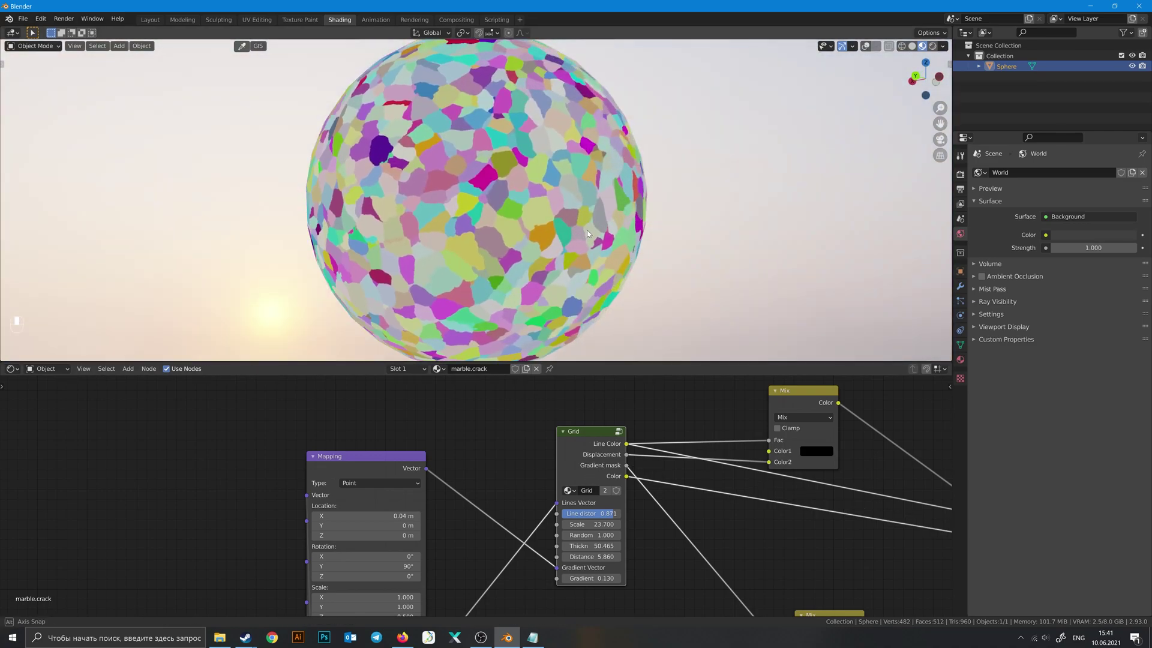
pyautogui.keyDown('ctrl'); pyautogui.keyDown('shift'); pyautogui.click(599, 441); pyautogui.keyUp('shift'); pyautogui.keyUp('ctrl')
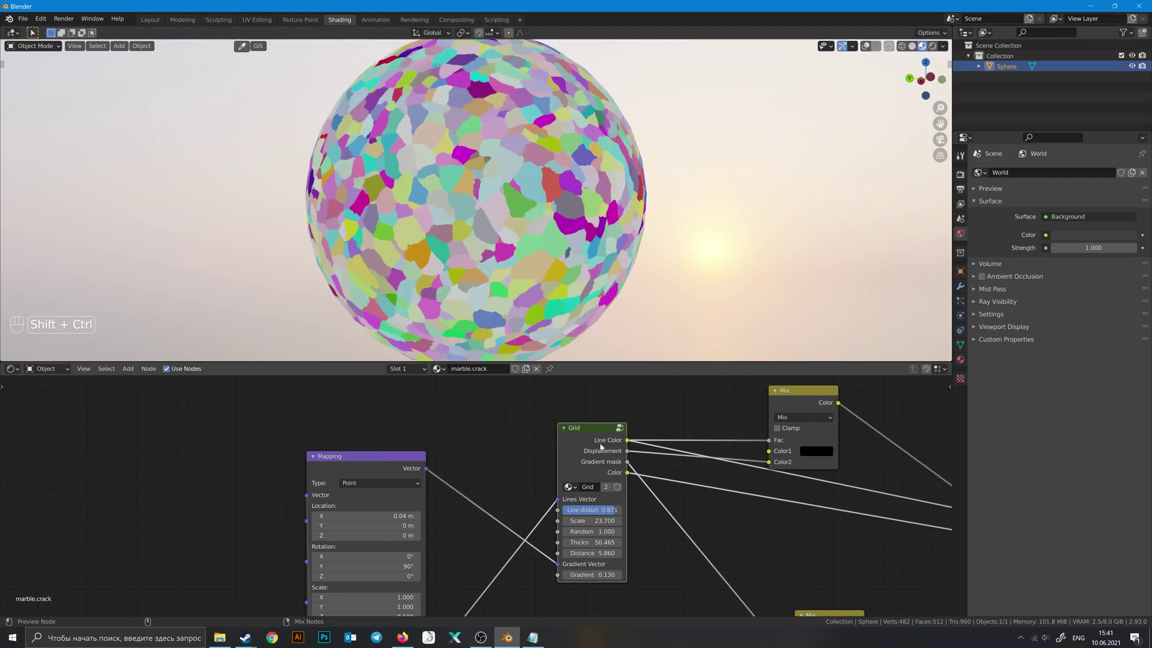
# - Connect the Grid Color output to the Mix node input
pyautogui.moveTo(649, 491); pyautogui.dragTo(602, 476, button='middle')
pyautogui.scroll(-2, 513, 382)
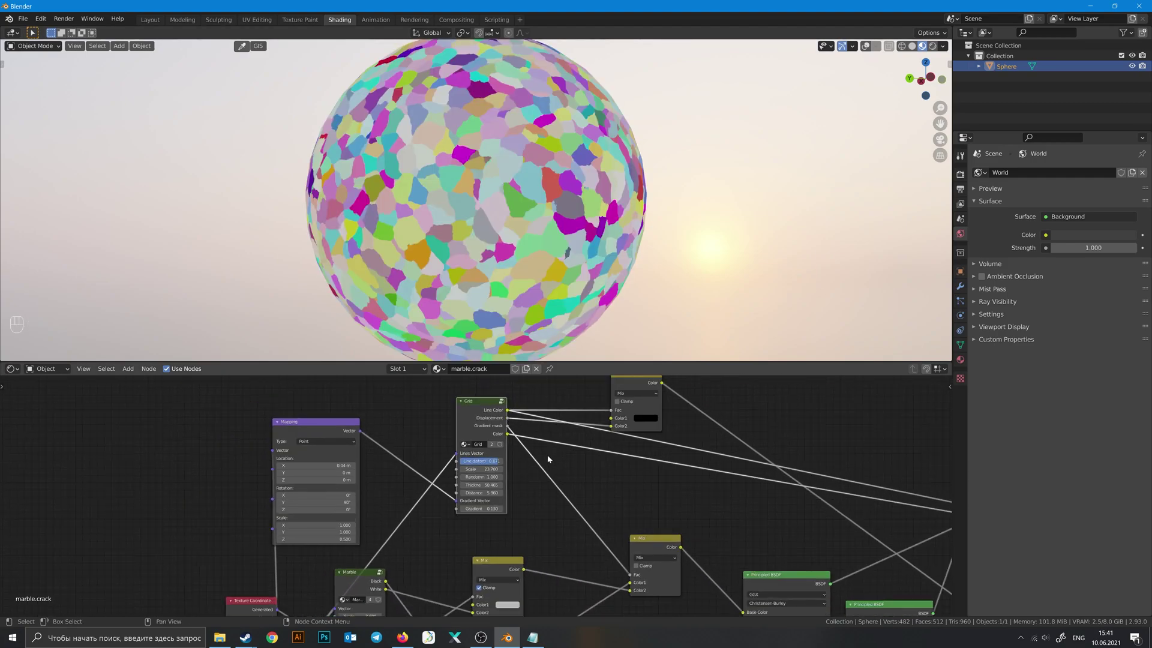
pyautogui.moveTo(588, 515); pyautogui.dragTo(621, 520, button='middle')
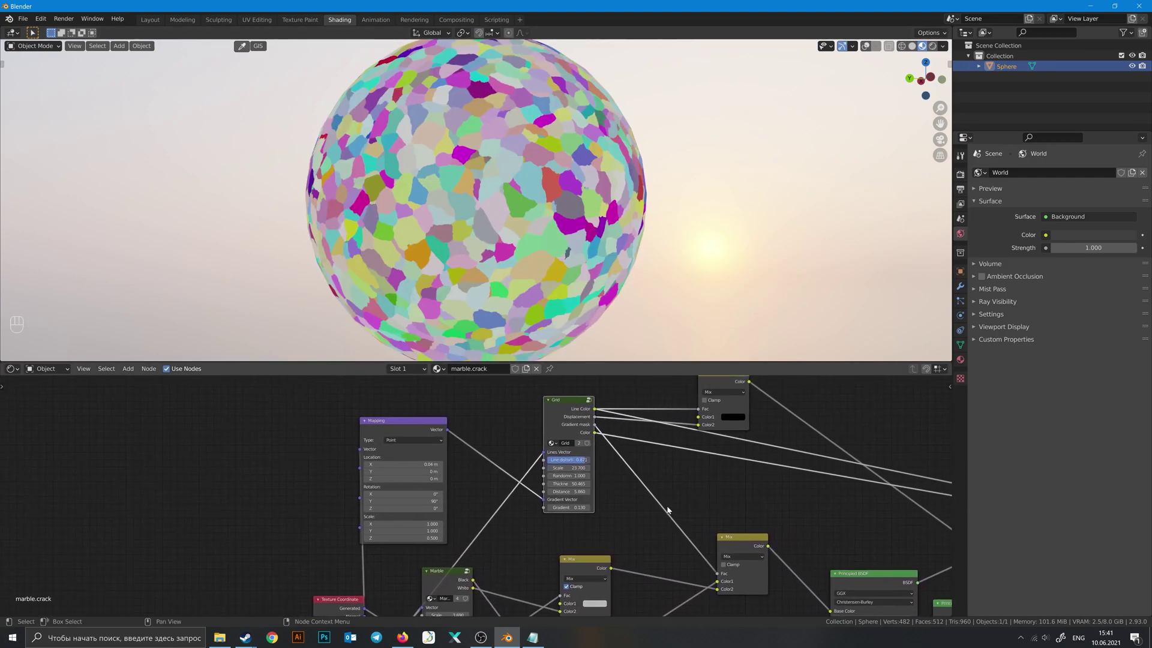
pyautogui.moveTo(596, 426)
pyautogui.mouseDown()
pyautogui.moveTo(699, 566)
pyautogui.moveTo(718, 566)
pyautogui.mouseUp()
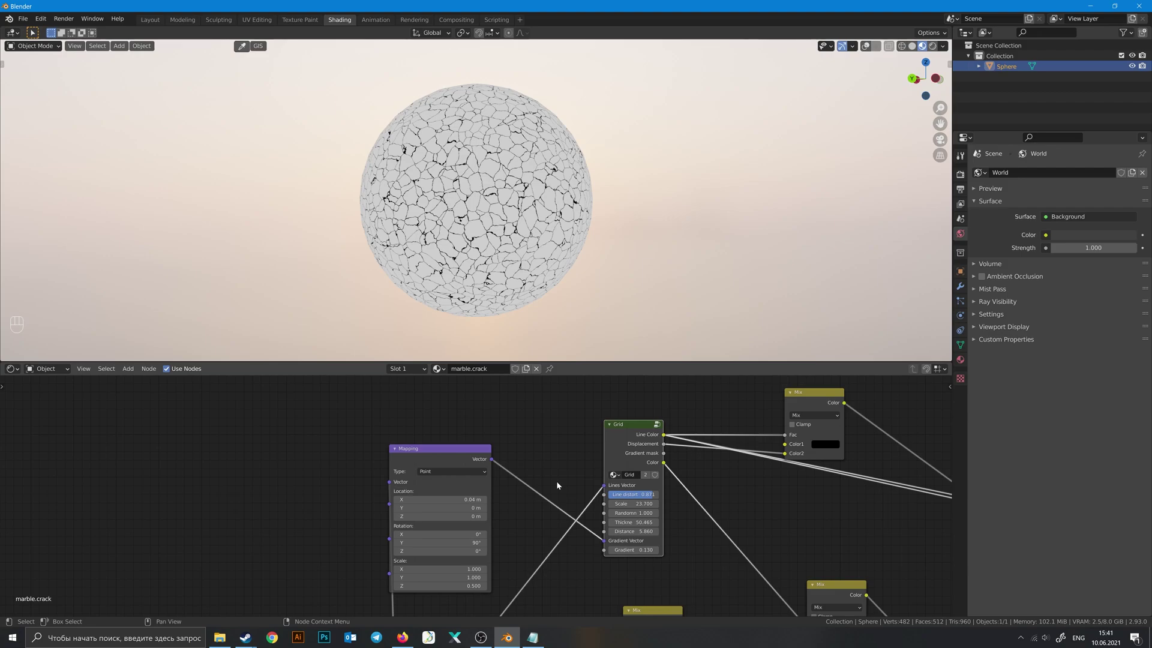
# - Preview the Grid texture on the sphere and bring the Mapping node settings into view
pyautogui.moveTo(556, 484); pyautogui.dragTo(462, 530, button='middle')
pyautogui.moveTo(375, 571); pyautogui.dragTo(360, 566, button='middle')
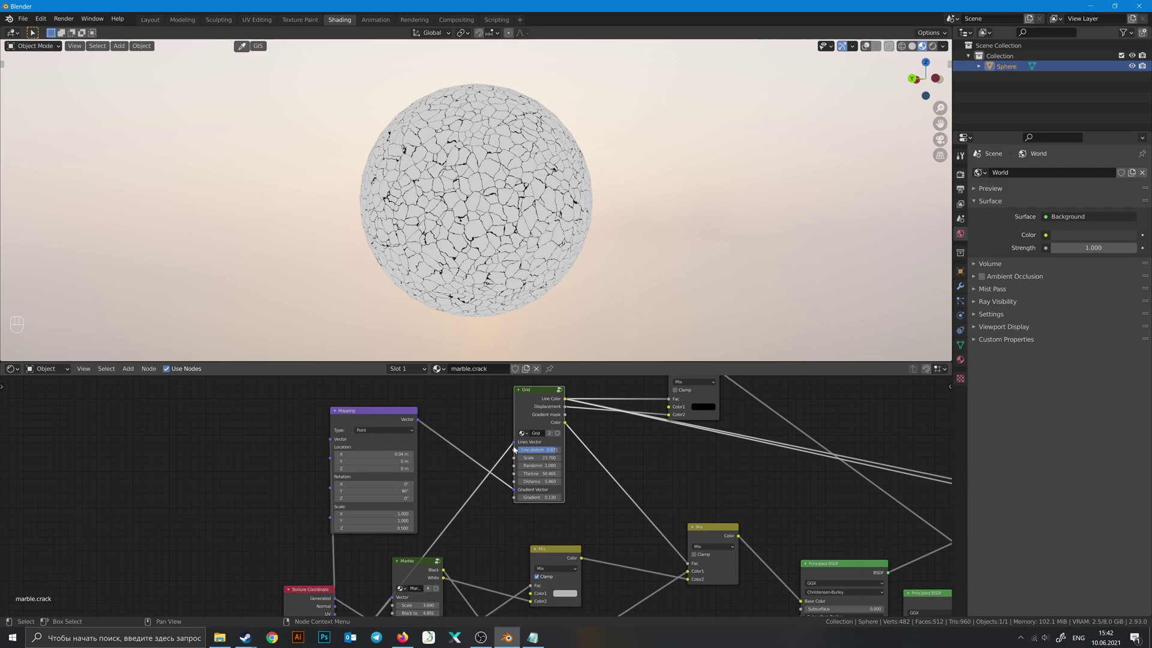
pyautogui.scroll(1, 514, 447)
pyautogui.moveTo(514, 447)
pyautogui.mouseDown(button='middle')
pyautogui.moveTo(608, 489)
pyautogui.moveTo(614, 526)
pyautogui.mouseUp(button='middle')
pyautogui.keyDown('ctrl'); pyautogui.keyDown('shift'); pyautogui.click(621, 414); pyautogui.keyUp('shift'); pyautogui.keyUp('ctrl')
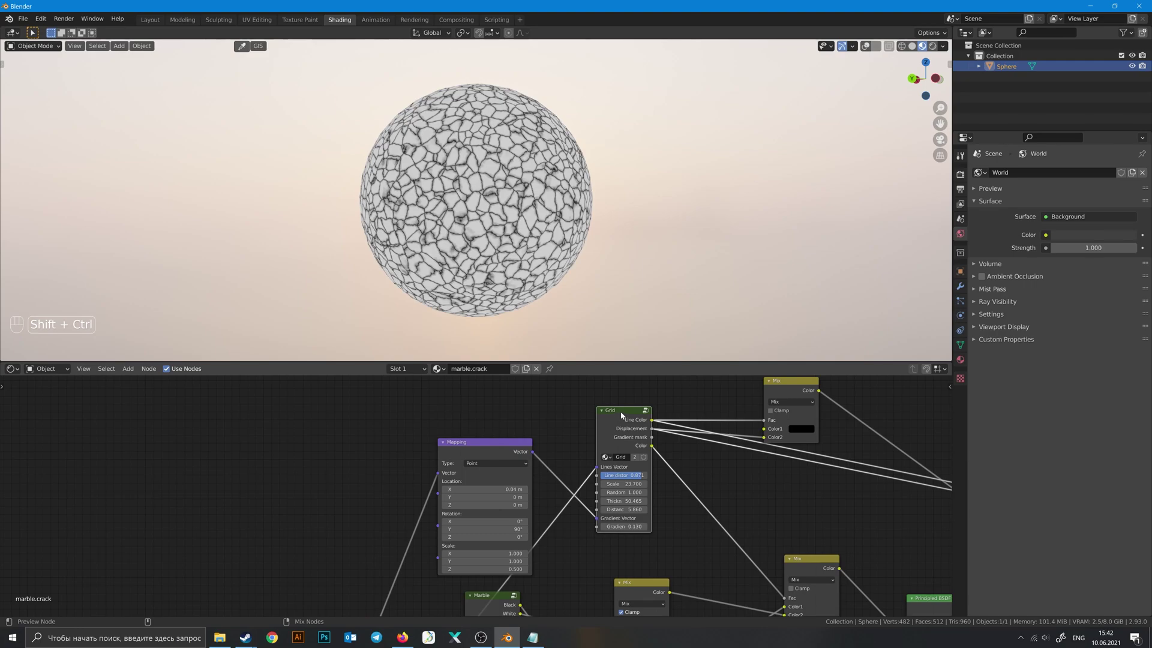
pyautogui.moveTo(600, 447); pyautogui.dragTo(633, 415, button='middle')
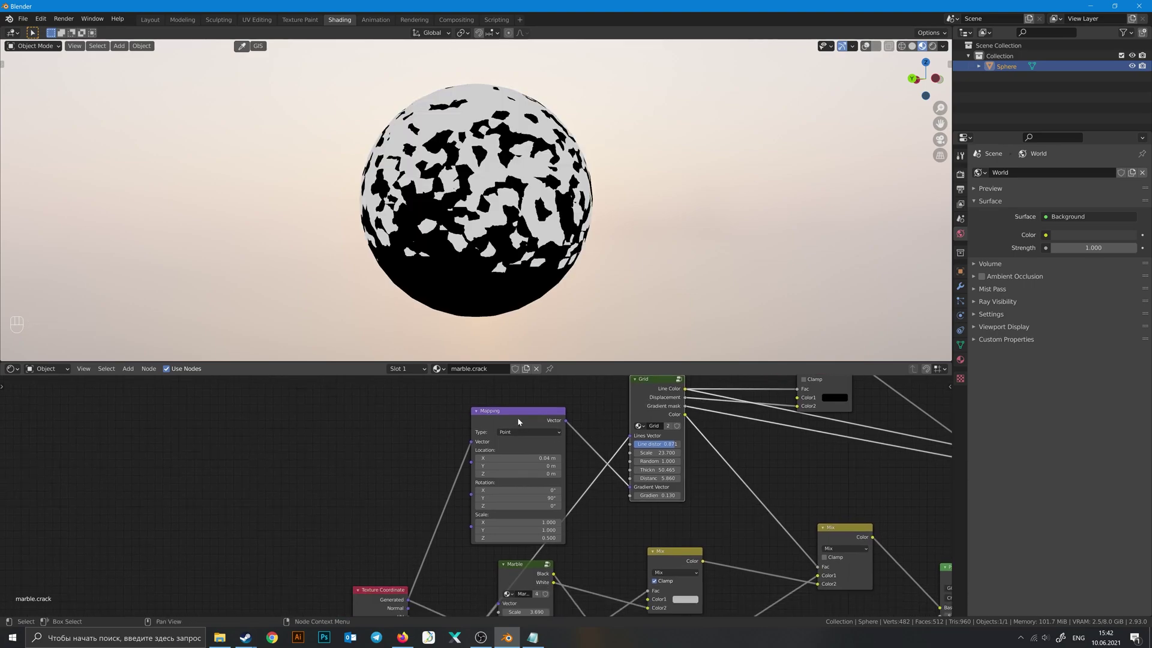
pyautogui.moveTo(517, 417); pyautogui.dragTo(527, 406)
pyautogui.moveTo(602, 447); pyautogui.dragTo(631, 439, button='middle')
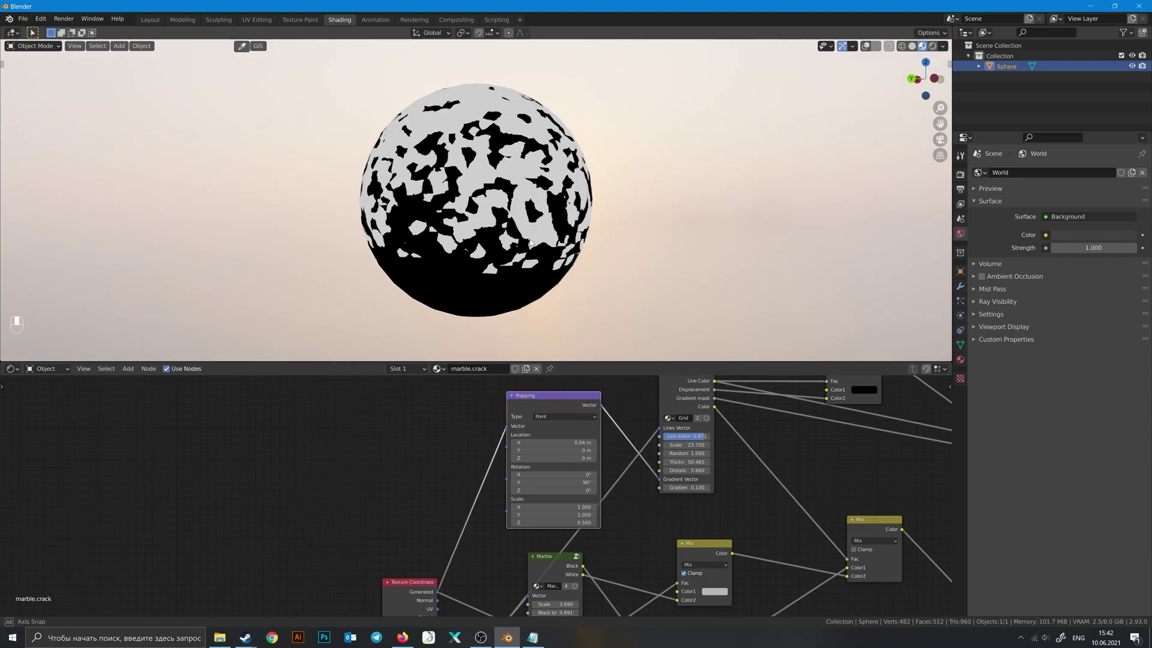
pyautogui.moveTo(606, 354); pyautogui.dragTo(576, 358, button='middle')
pyautogui.scroll(-3, 576, 358)
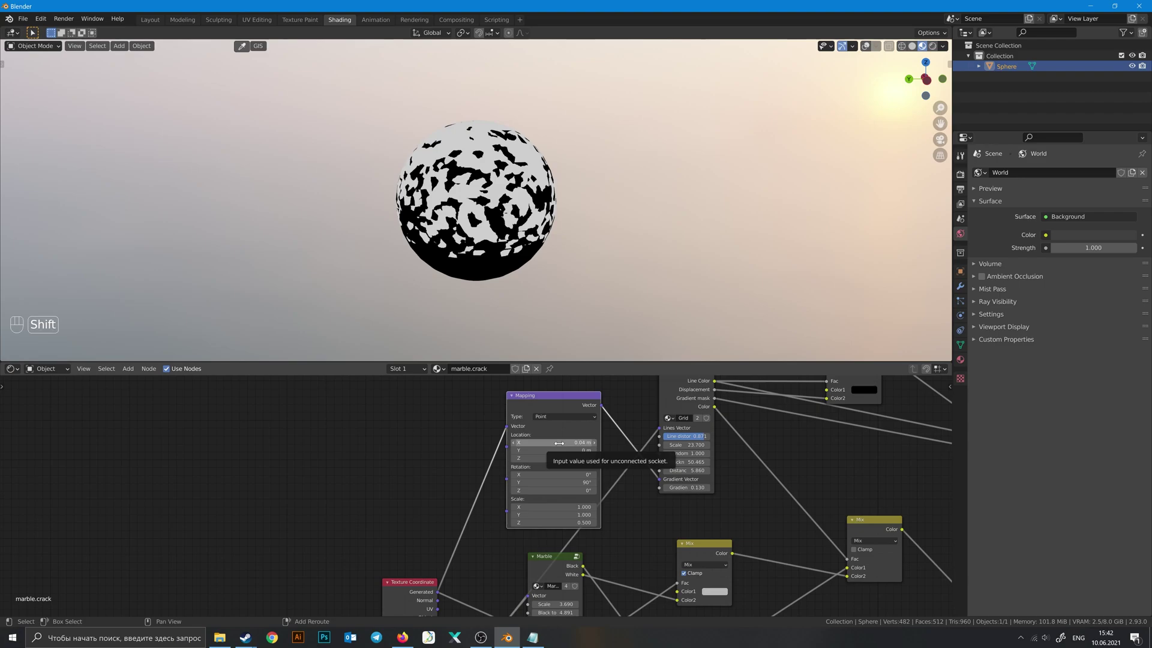
# - Set Mapping Rotation X to 6.5° and Scale Z to 0.400, undoing trial Location X and Rotation Y edits
pyautogui.moveTo(559, 443); pyautogui.dragTo(540, 443)
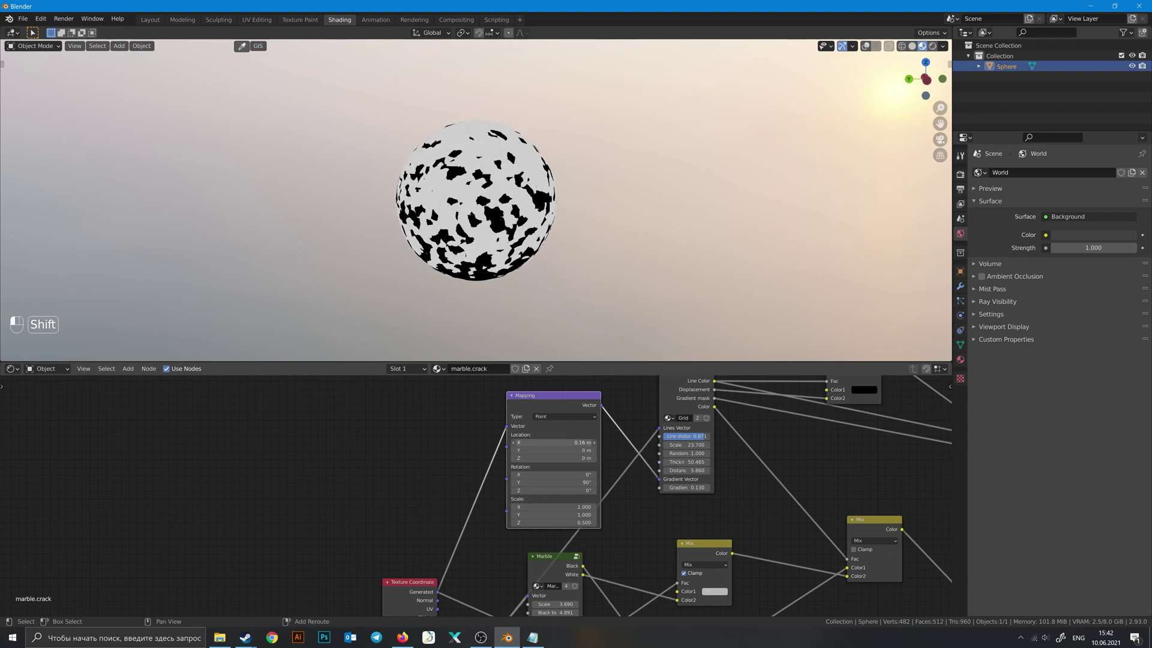
pyautogui.hotkey('ctrl', 'z')
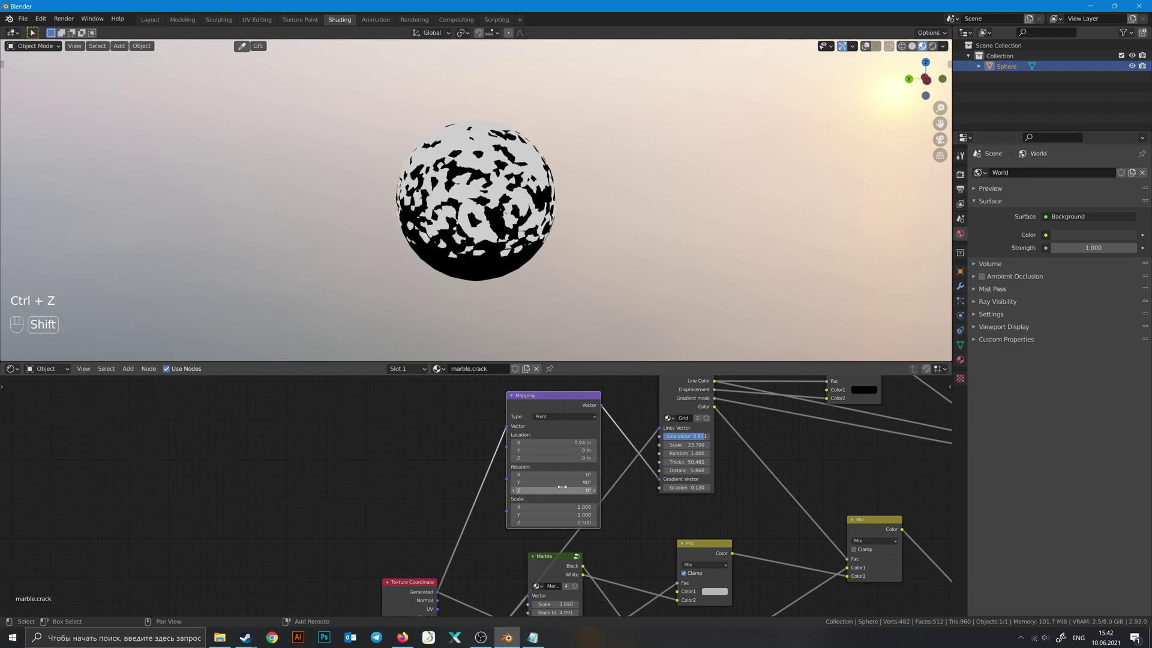
pyautogui.keyDown('shift'); pyautogui.moveTo(555, 482); pyautogui.dragTo(534, 482); pyautogui.keyUp('shift')
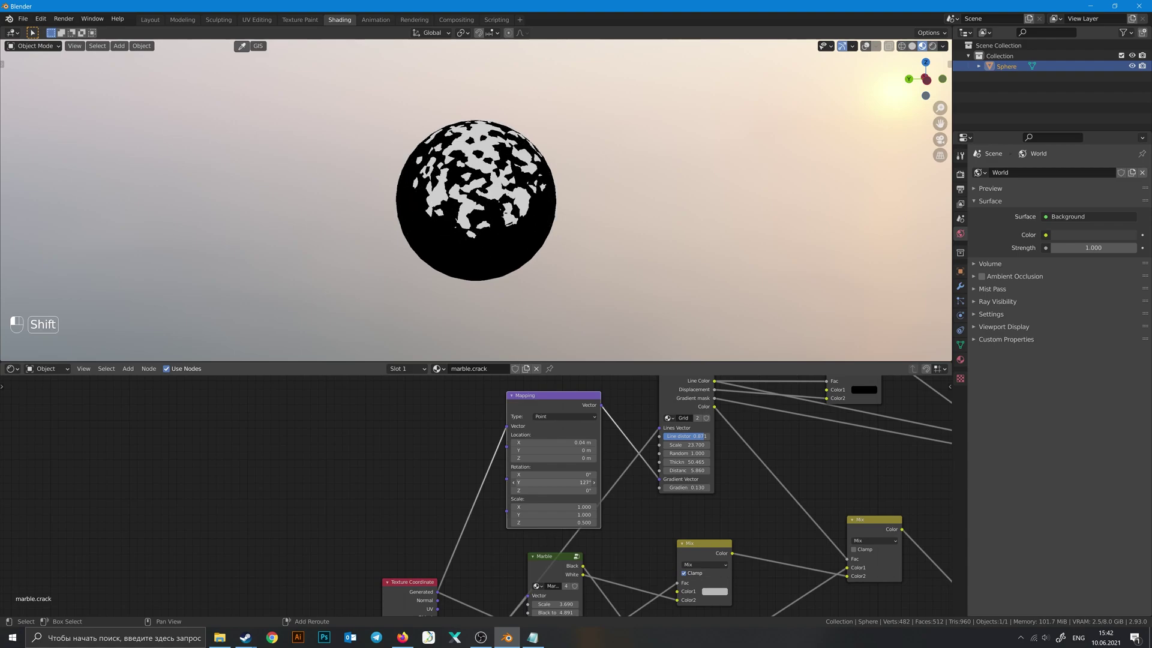
pyautogui.moveTo(459, 292); pyautogui.dragTo(581, 241, button='middle')
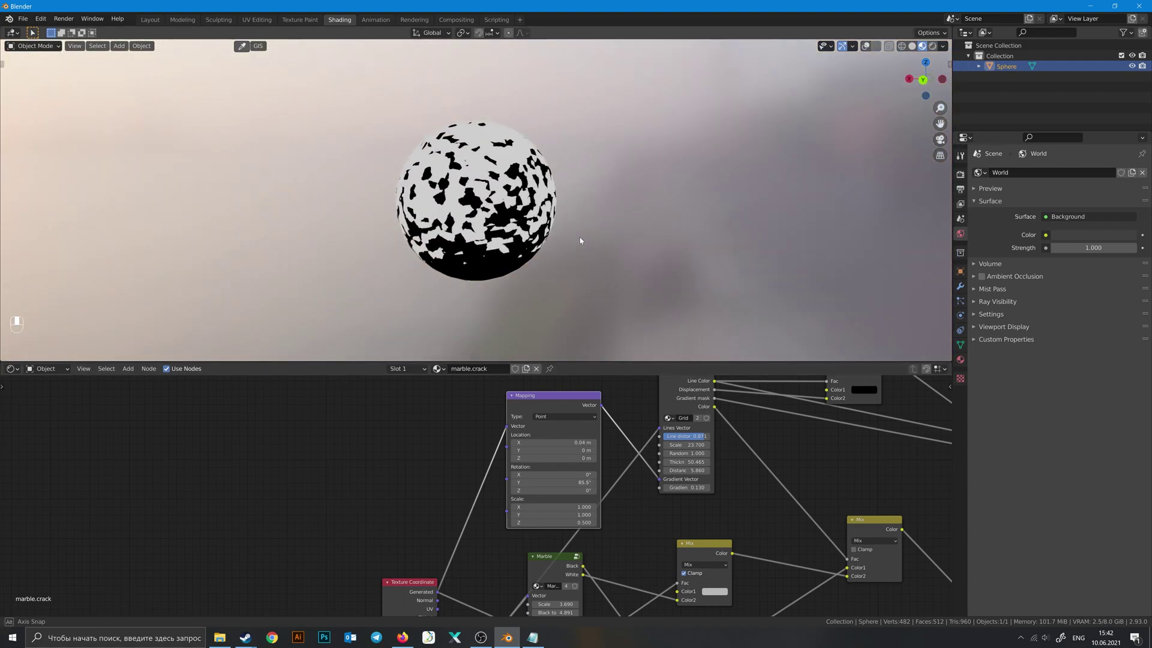
pyautogui.hotkey('ctrl', 'z')
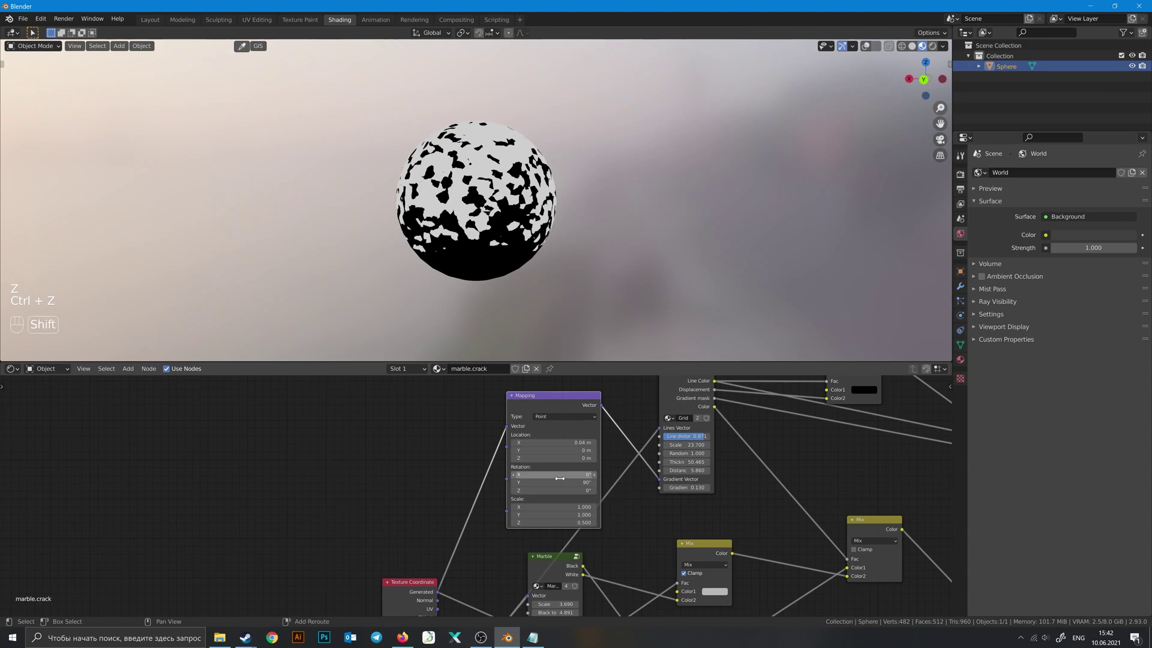
pyautogui.keyDown('shift'); pyautogui.moveTo(552, 474); pyautogui.dragTo(576, 474); pyautogui.keyUp('shift')
pyautogui.moveTo(420, 336); pyautogui.dragTo(479, 391, button='middle')
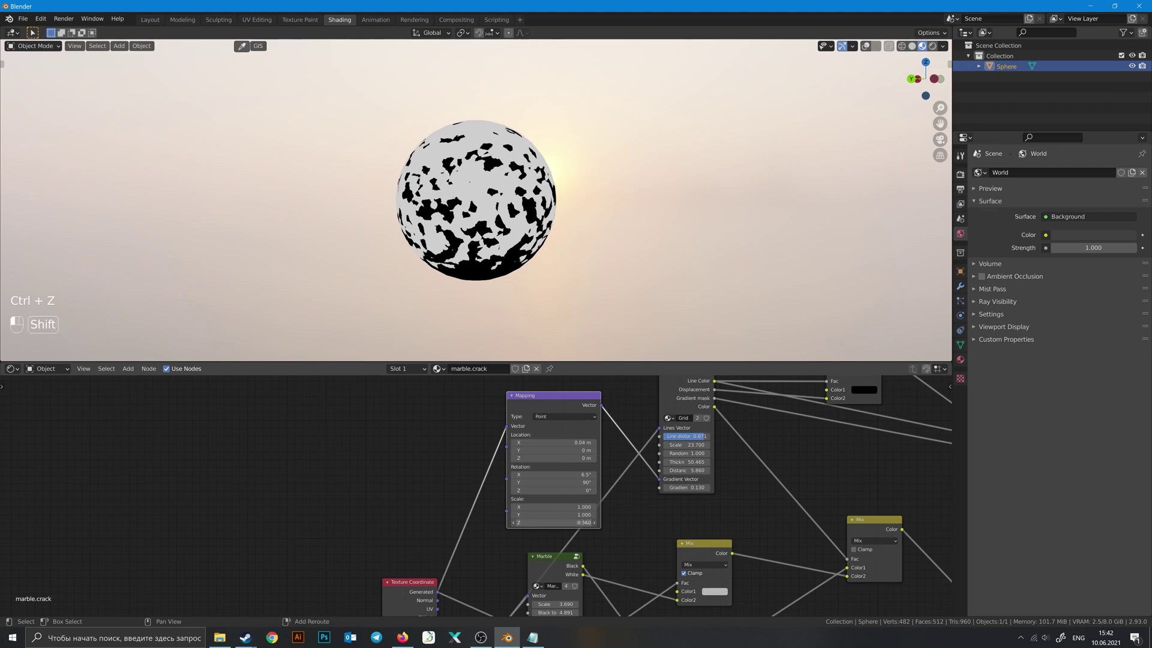
pyautogui.moveTo(551, 522)
pyautogui.keyDown('shift'); pyautogui.mouseDown()
pyautogui.moveTo(528, 522)
pyautogui.moveTo(563, 522)
pyautogui.mouseUp(); pyautogui.keyUp('shift')
# - Try Grid Line distortion, Scale, Random and Thickness changes, undoing them to keep Scale 23.700 and Random 1
pyautogui.moveTo(536, 516); pyautogui.dragTo(406, 551, button='middle')
pyautogui.scroll(2, 547, 243)
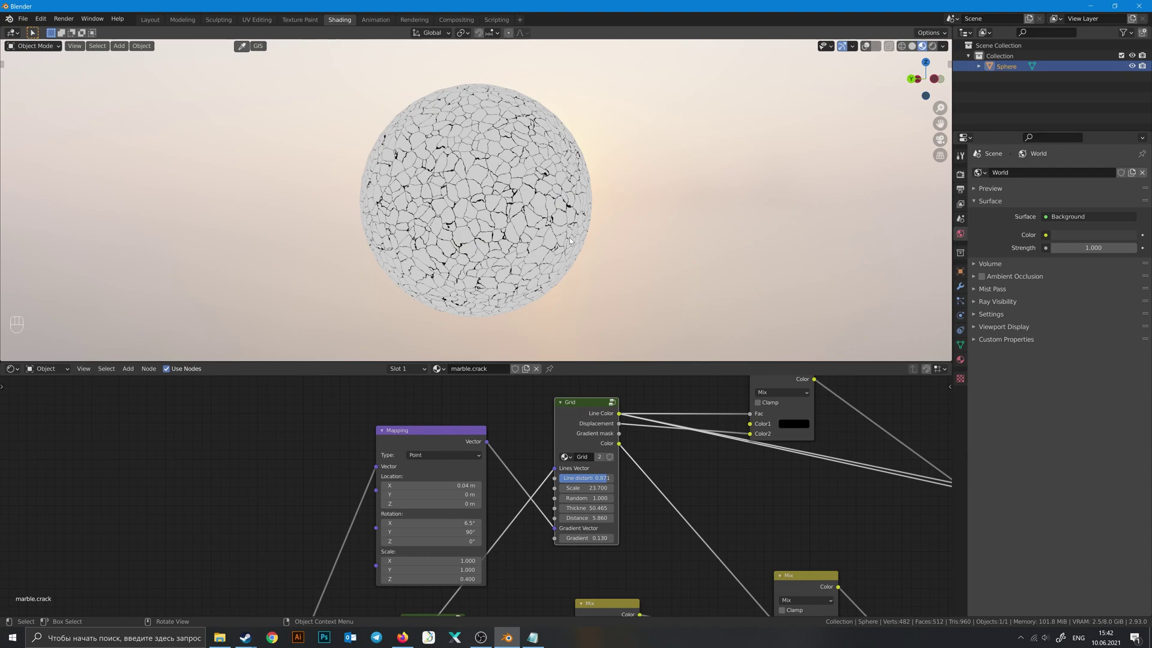
pyautogui.moveTo(547, 243); pyautogui.dragTo(549, 288, button='middle')
pyautogui.moveTo(562, 482); pyautogui.dragTo(618, 480)
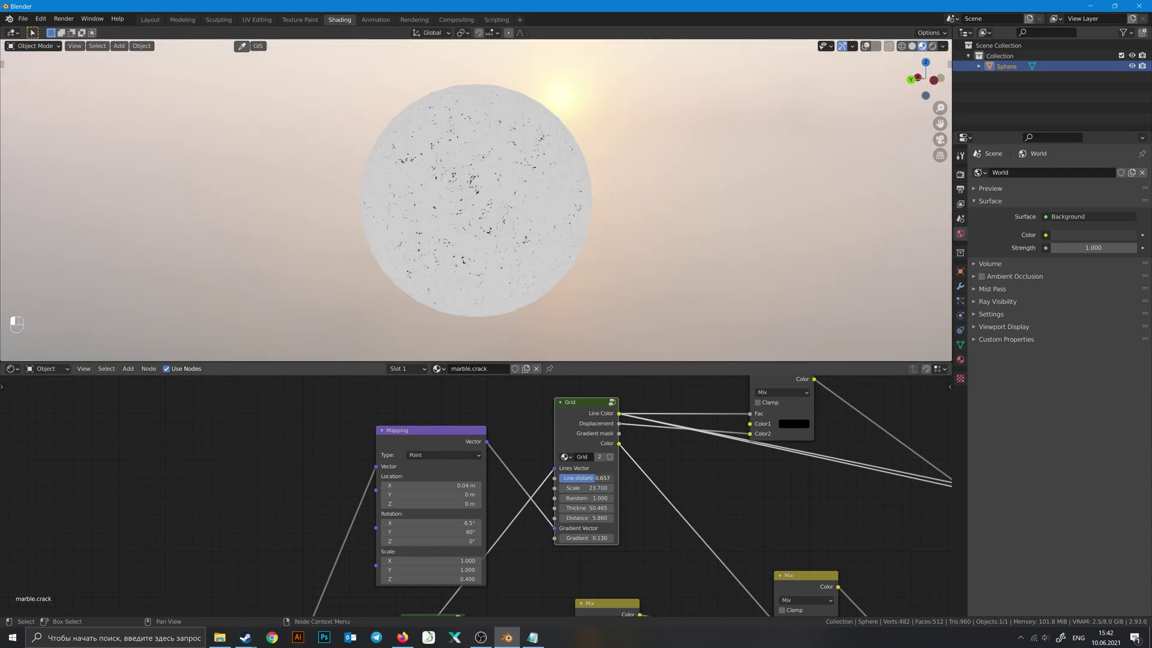
pyautogui.scroll(2, 521, 255)
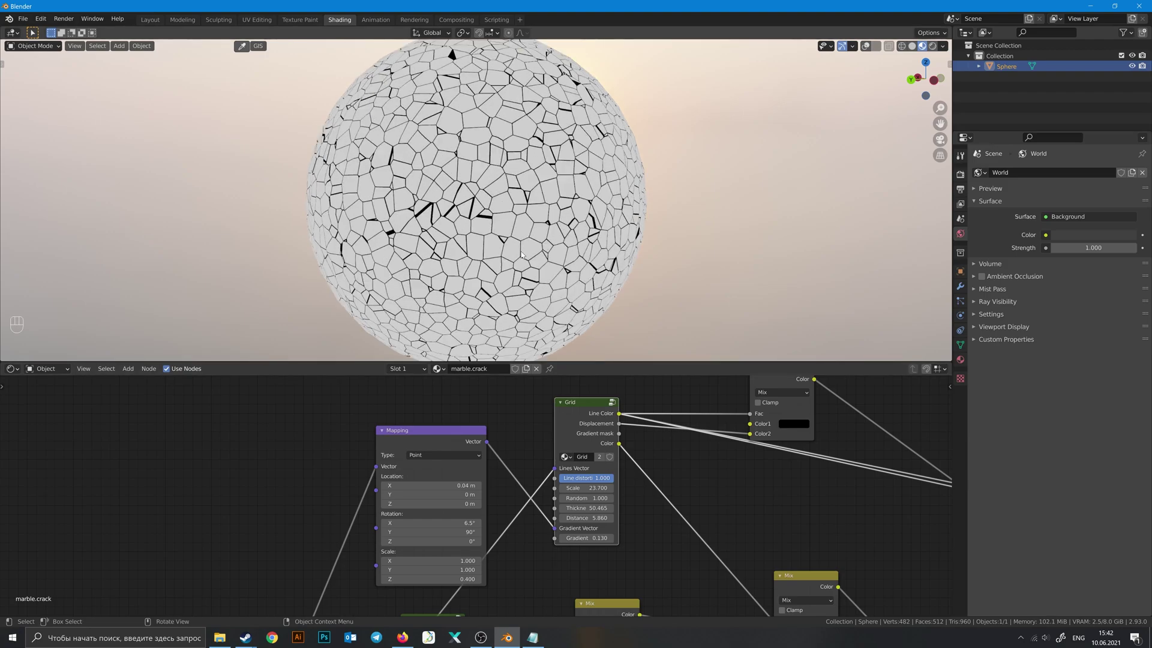
pyautogui.scroll(1, 543, 258)
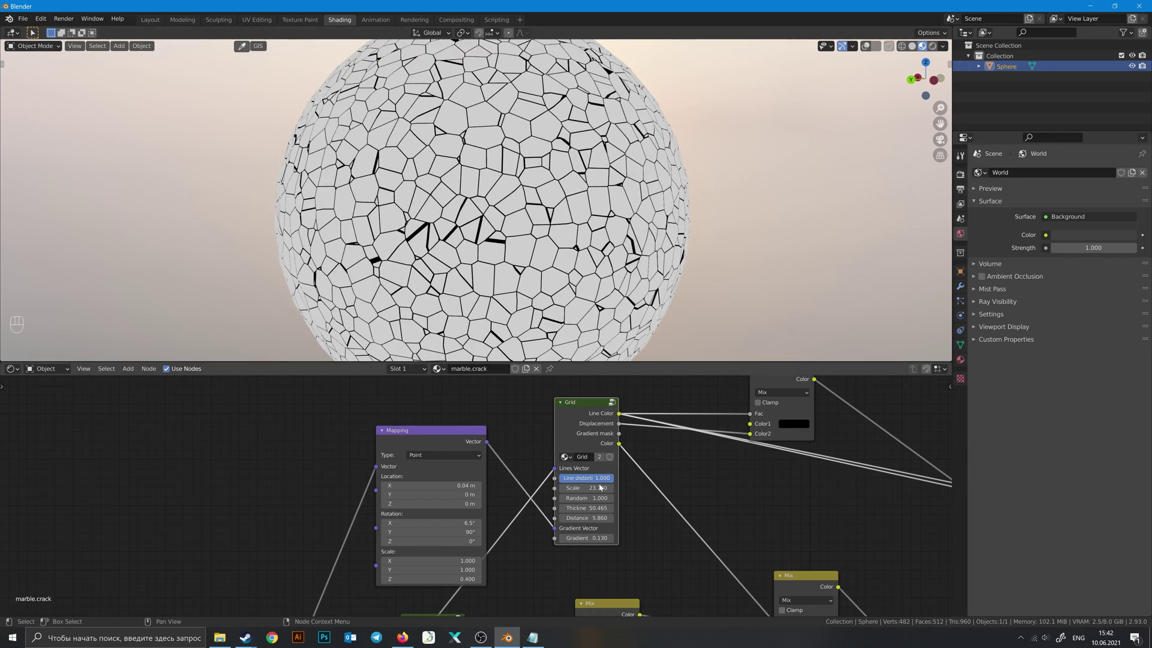
pyautogui.moveTo(607, 481); pyautogui.dragTo(607, 481)
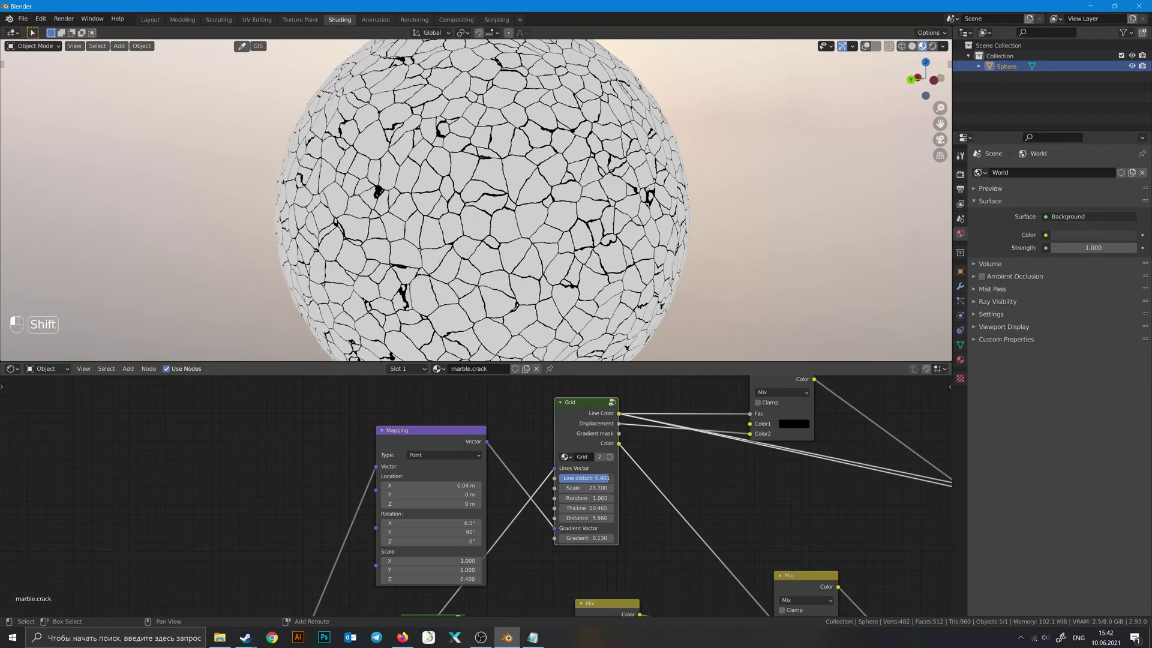
pyautogui.hotkey('ctrl', 'z')
pyautogui.hotkey('ctrl', 'z')
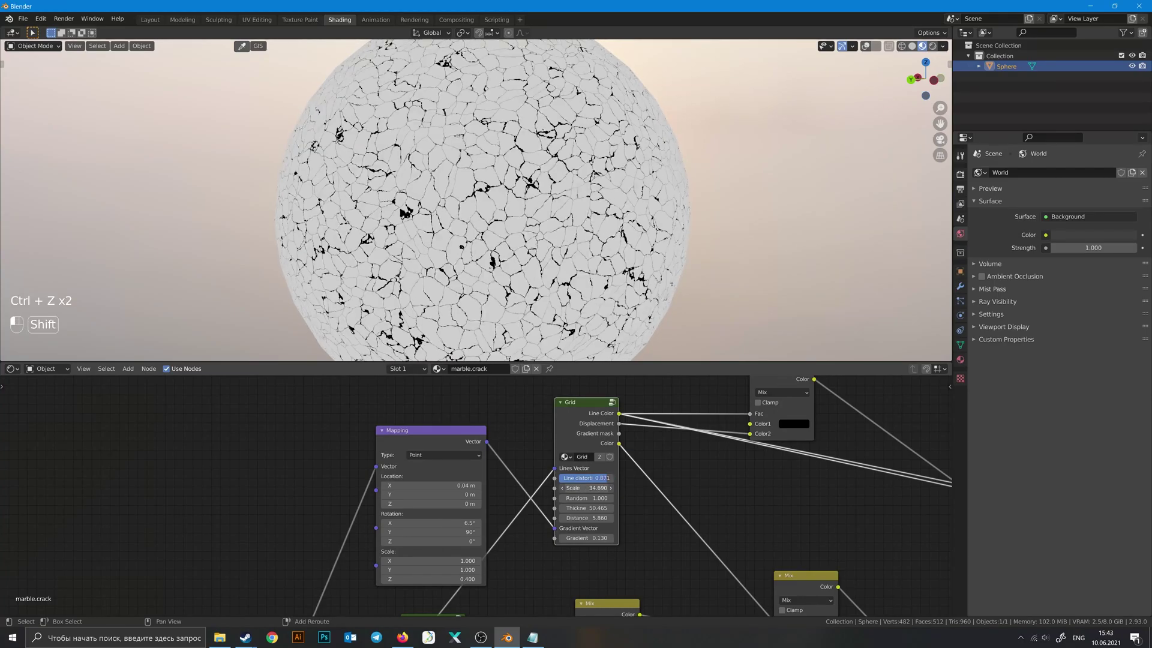
pyautogui.hotkey('ctrl', 'z')
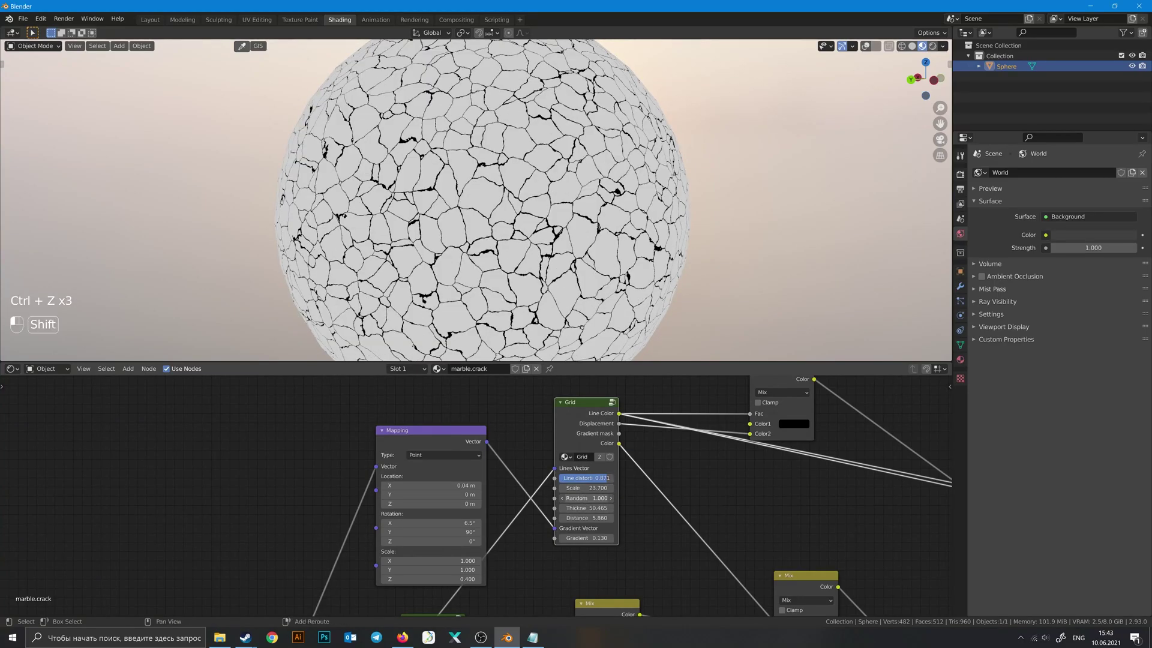
pyautogui.moveTo(588, 498)
pyautogui.mouseDown()
pyautogui.moveTo(576, 498)
pyautogui.moveTo(588, 498)
pyautogui.mouseUp()
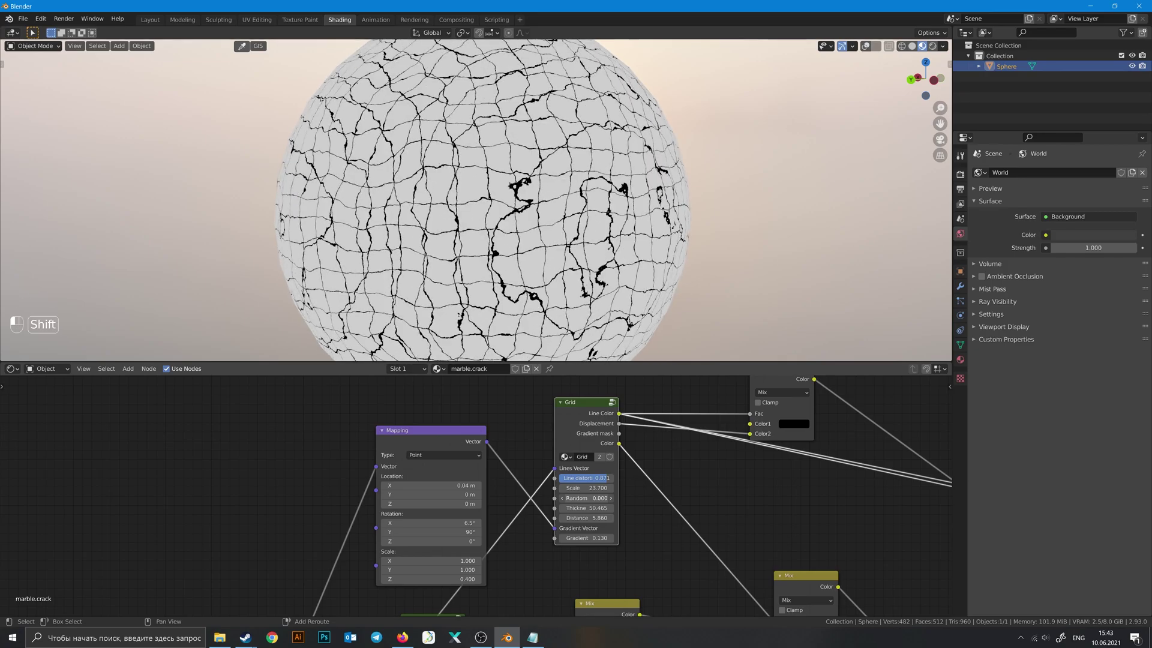
pyautogui.hotkey('ctrl', 'z')
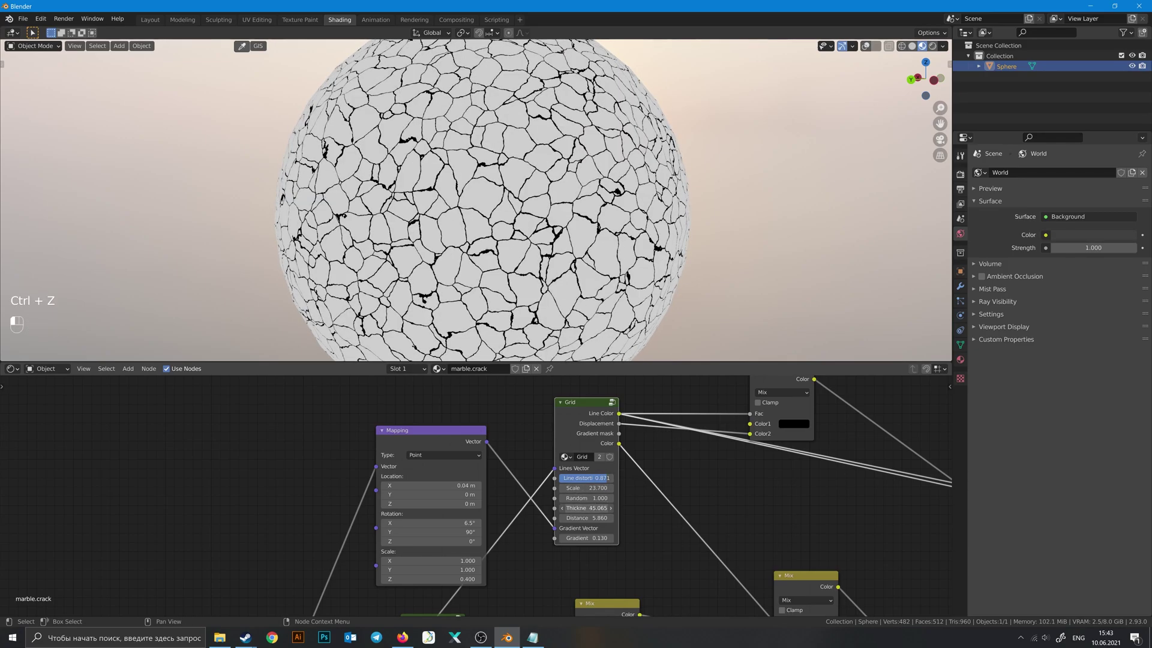
pyautogui.moveTo(587, 508)
pyautogui.mouseDown()
pyautogui.moveTo(600, 509)
pyautogui.moveTo(589, 510)
pyautogui.mouseUp()
pyautogui.hotkey('ctrl', 'z')
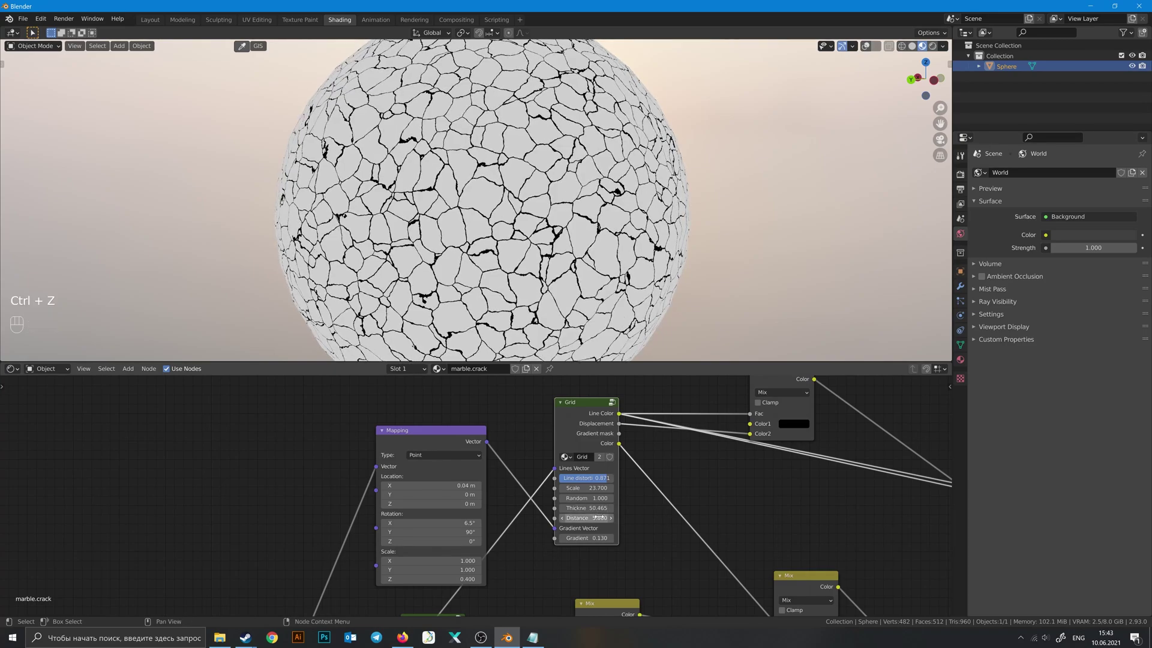
# - Preview the crack texture and set the Grid Distance to 8
pyautogui.keyDown('ctrl'); pyautogui.keyDown('shift'); pyautogui.click(594, 422); pyautogui.keyUp('shift'); pyautogui.keyUp('ctrl')
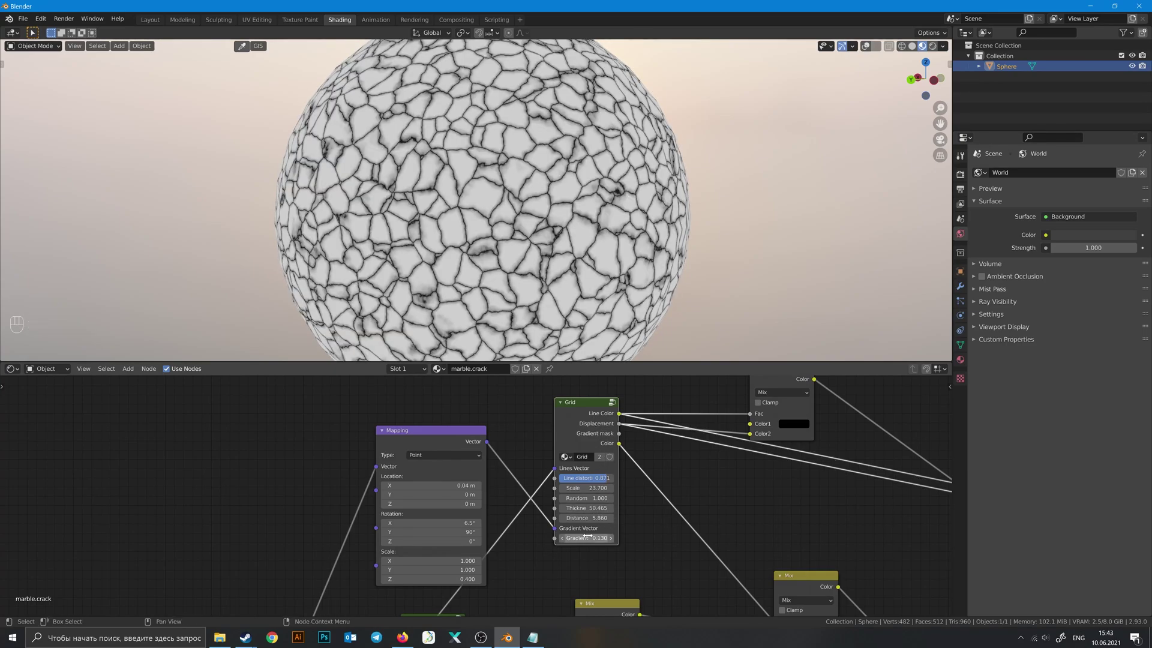
pyautogui.keyDown('shift'); pyautogui.moveTo(587, 518); pyautogui.dragTo(602, 518); pyautogui.keyUp('shift')
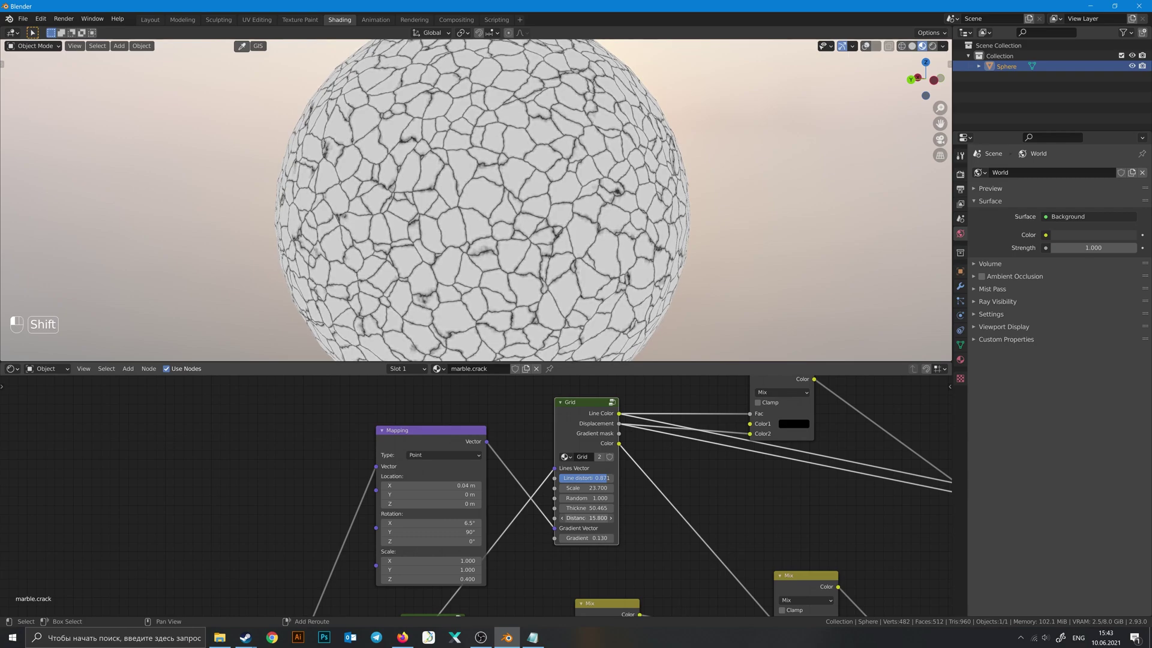
pyautogui.doubleClick(587, 518)
pyautogui.write('8')
pyautogui.press('Return')
# - Test a larger Distance and Gradient 0.170, restoring Distance 8 and Gradient 0.080
pyautogui.scroll(5, 474, 198)
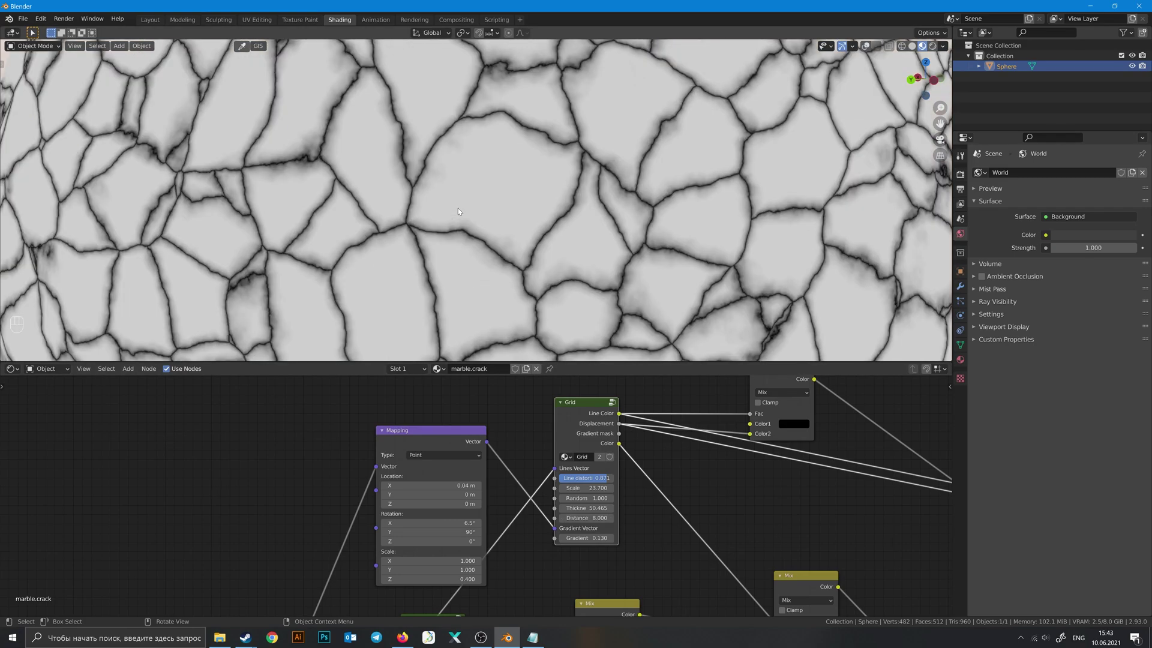
pyautogui.moveTo(587, 518)
pyautogui.keyDown('shift'); pyautogui.mouseDown()
pyautogui.moveTo(606, 517)
pyautogui.moveTo(582, 517)
pyautogui.mouseUp(); pyautogui.keyUp('shift')
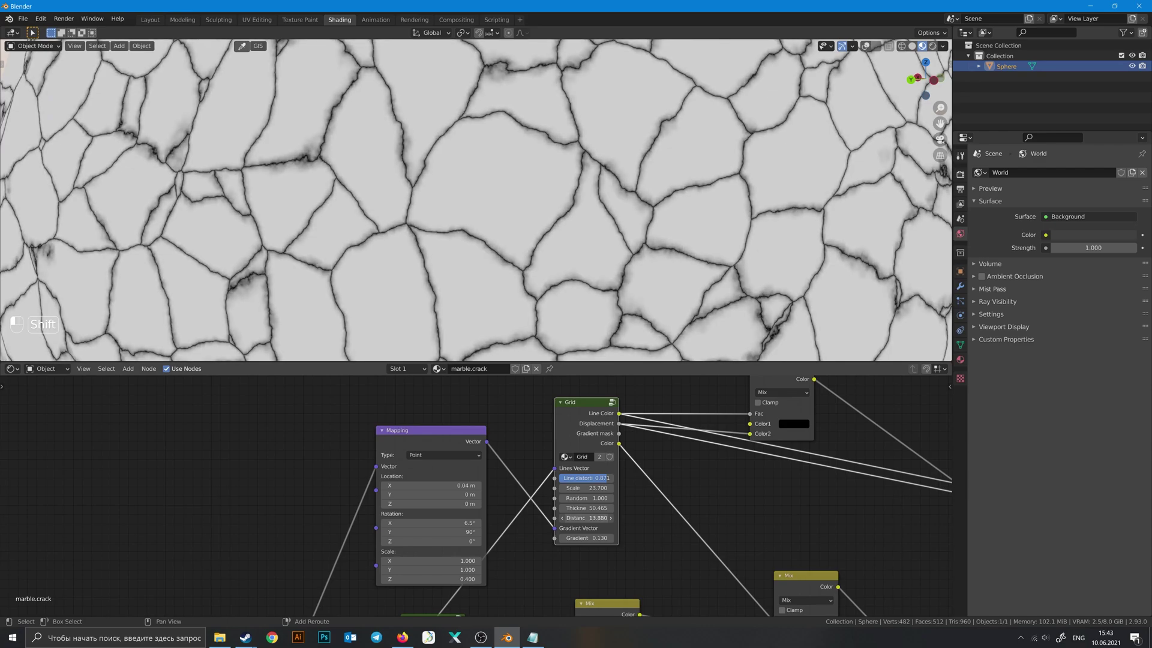
pyautogui.doubleClick(585, 518)
pyautogui.write('8')
pyautogui.press('Return')
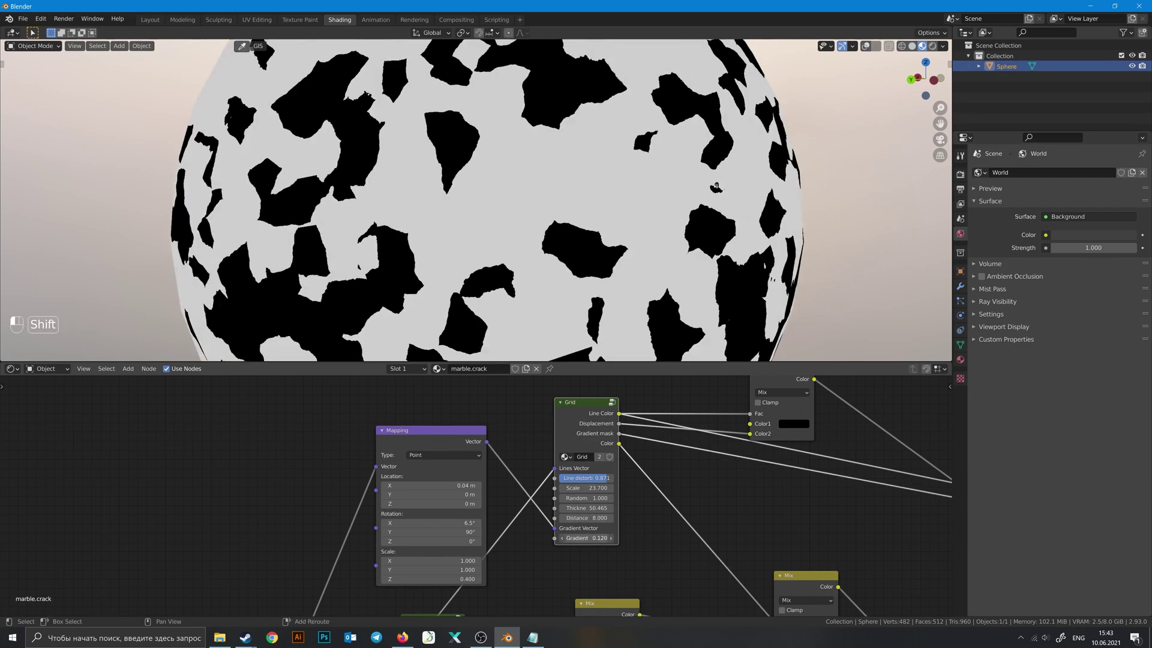
pyautogui.scroll(-2, 563, 268)
pyautogui.keyDown('shift'); pyautogui.moveTo(587, 538); pyautogui.dragTo(606, 538); pyautogui.keyUp('shift')
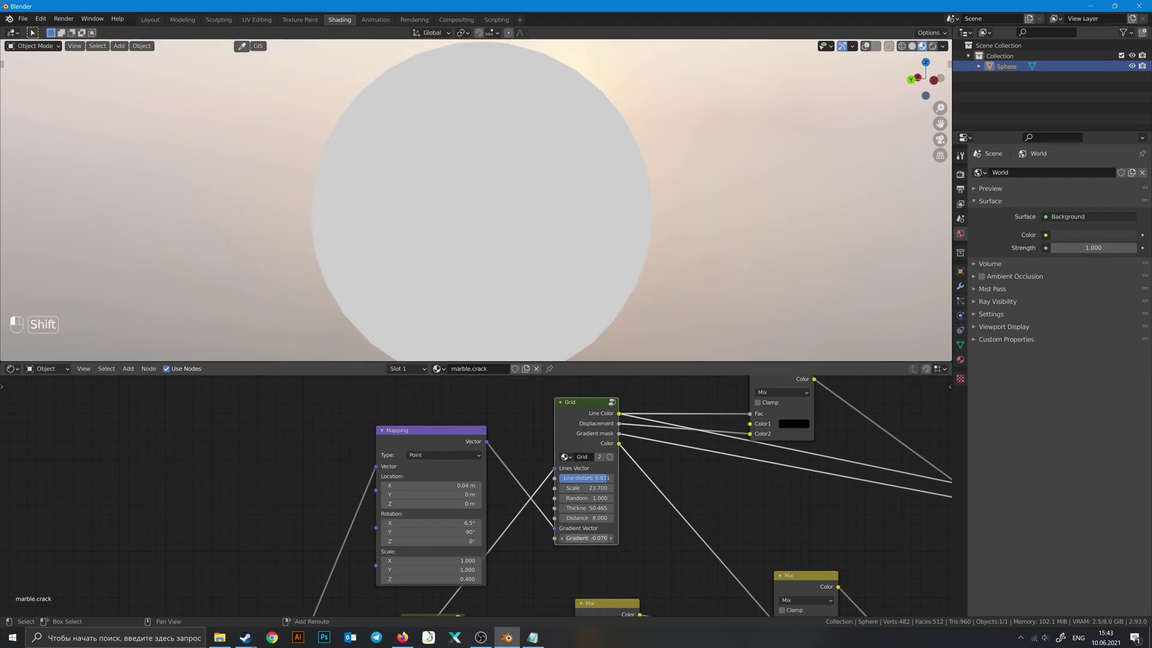
pyautogui.hotkey('ctrl', 'z')
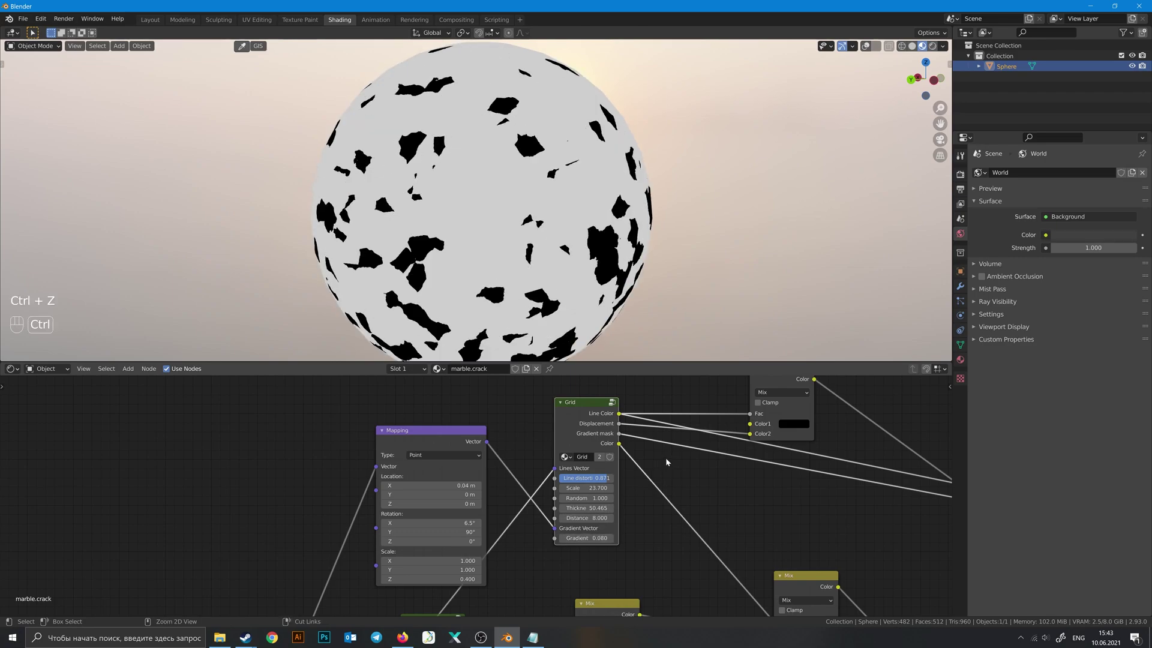
# - Move and preview the top Mix node and the Displacement node on the sphere
pyautogui.scroll(-1, 663, 390)
pyautogui.moveTo(462, 405)
pyautogui.mouseDown()
pyautogui.moveTo(556, 539)
pyautogui.moveTo(595, 549)
pyautogui.mouseUp()
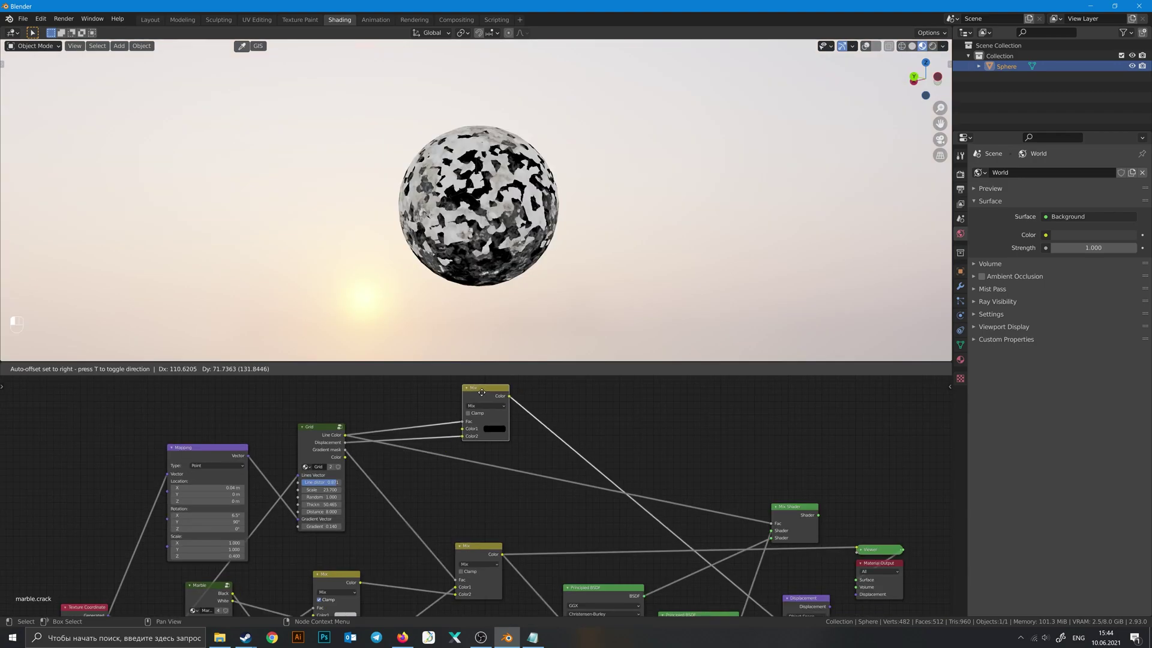
pyautogui.moveTo(464, 414); pyautogui.dragTo(467, 397)
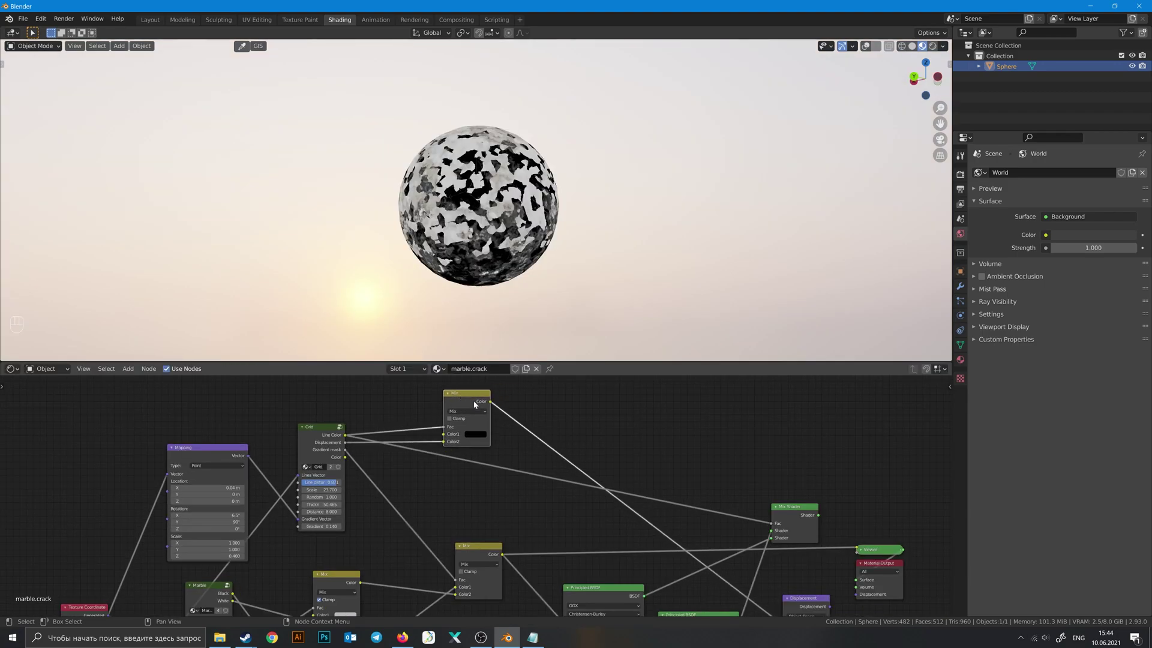
pyautogui.keyDown('ctrl'); pyautogui.keyDown('shift'); pyautogui.click(477, 401); pyautogui.keyUp('shift'); pyautogui.keyUp('ctrl')
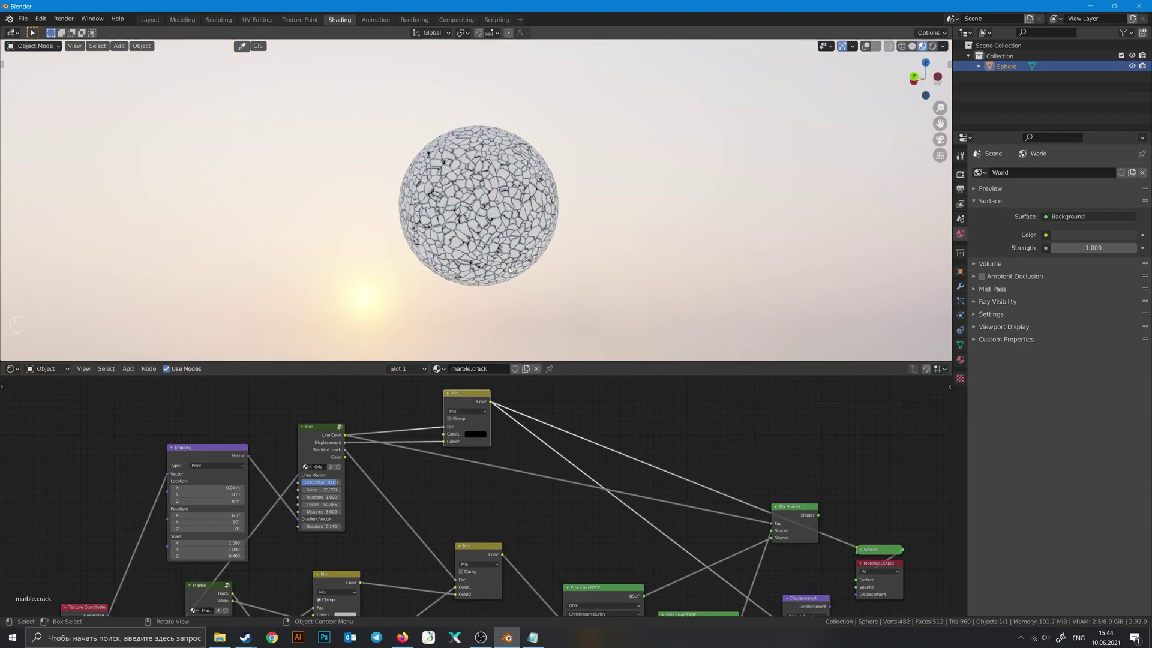
pyautogui.scroll(3, 520, 235)
pyautogui.moveTo(806, 598)
pyautogui.mouseDown()
pyautogui.moveTo(599, 394)
pyautogui.moveTo(591, 403)
pyautogui.mouseUp()
pyautogui.keyDown('ctrl'); pyautogui.keyDown('shift'); pyautogui.click(600, 405); pyautogui.keyUp('shift'); pyautogui.keyUp('ctrl')
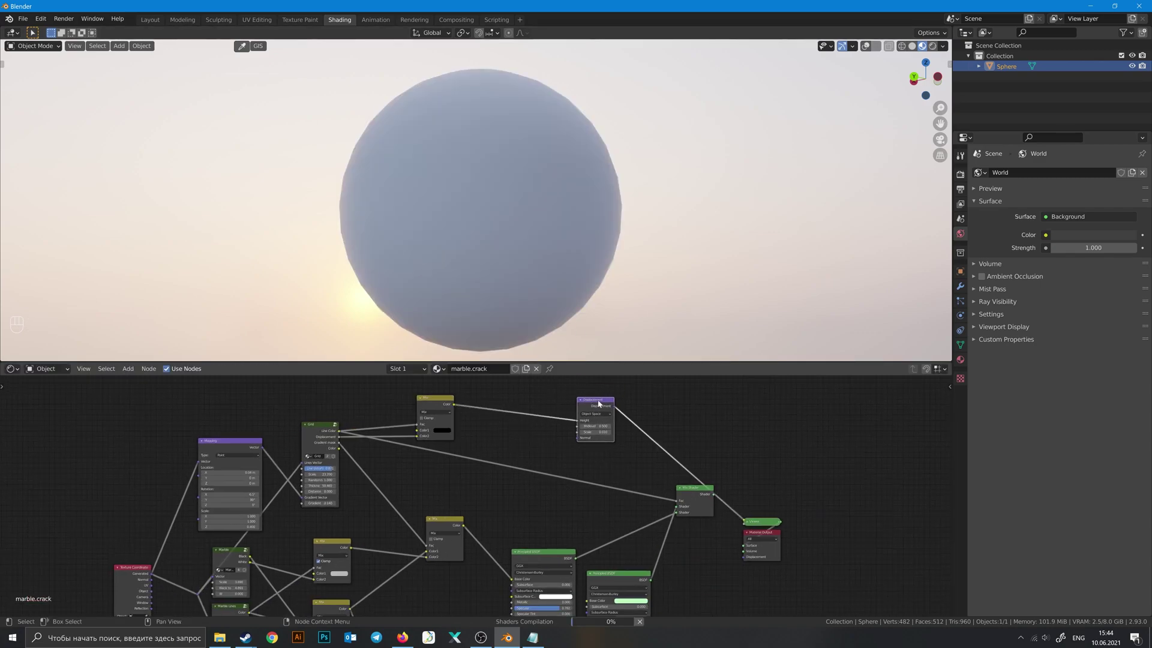
pyautogui.moveTo(598, 404); pyautogui.dragTo(605, 385, button='middle')
# - Restore the full marble.crack preview and nudge both Principled BSDF nodes into place
pyautogui.keyDown('ctrl'); pyautogui.keyDown('shift'); pyautogui.click(682, 499); pyautogui.keyUp('shift'); pyautogui.keyUp('ctrl')
pyautogui.scroll(1, 683, 499)
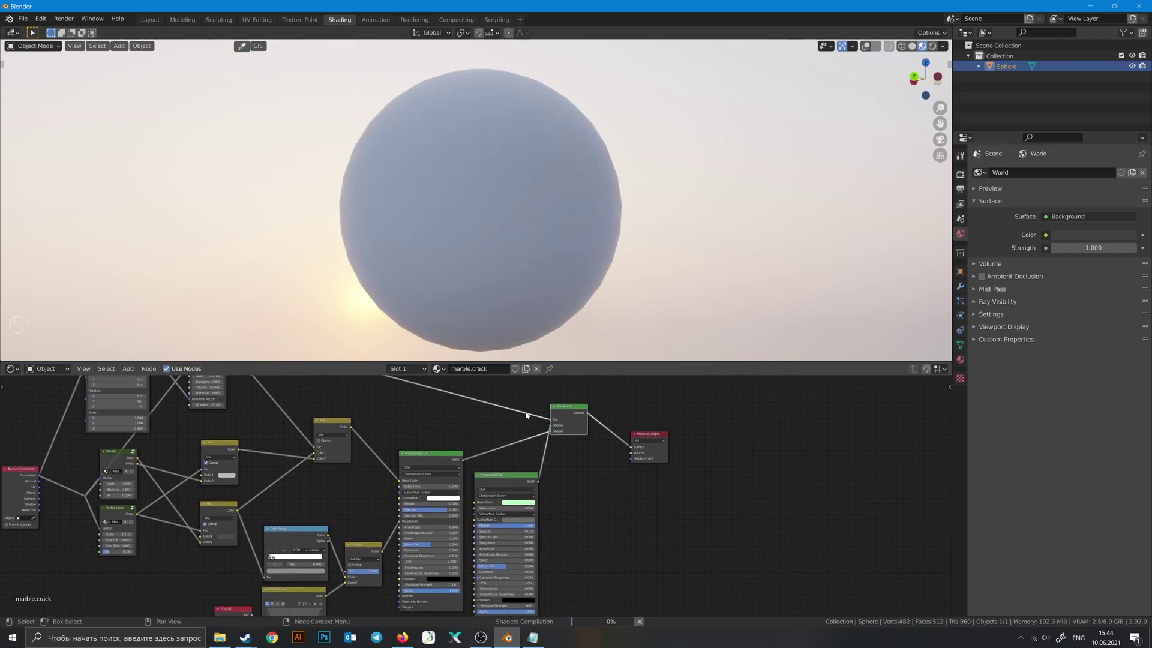
pyautogui.moveTo(683, 499); pyautogui.dragTo(470, 451, button='middle')
pyautogui.scroll(1, 532, 426)
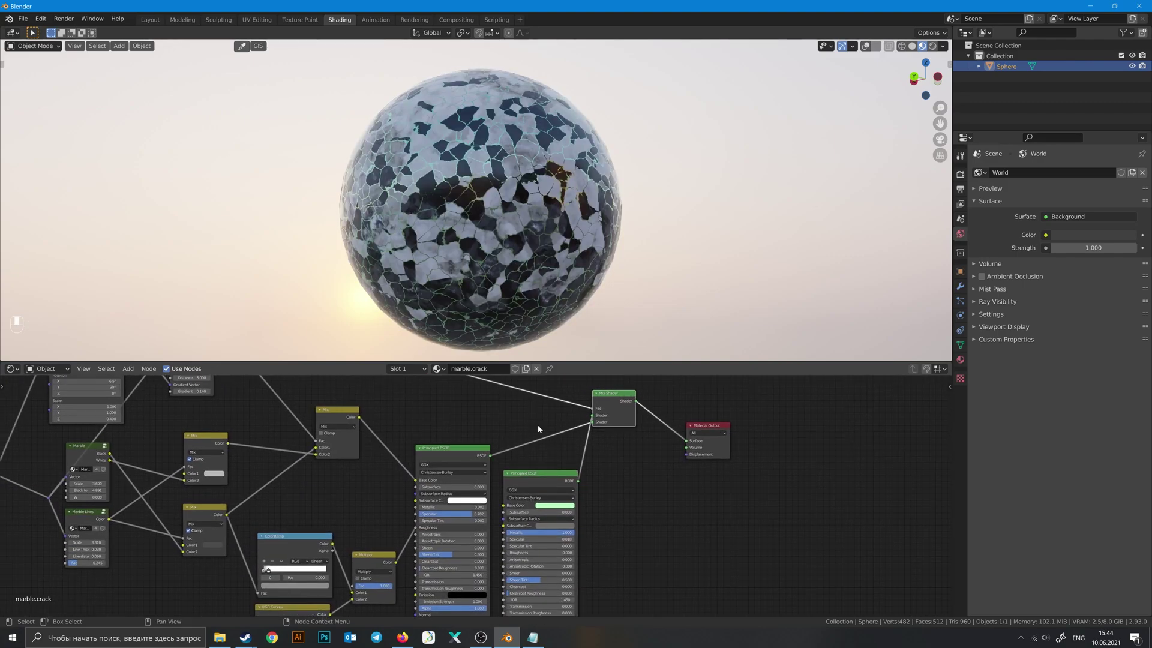
pyautogui.moveTo(452, 451); pyautogui.dragTo(446, 450)
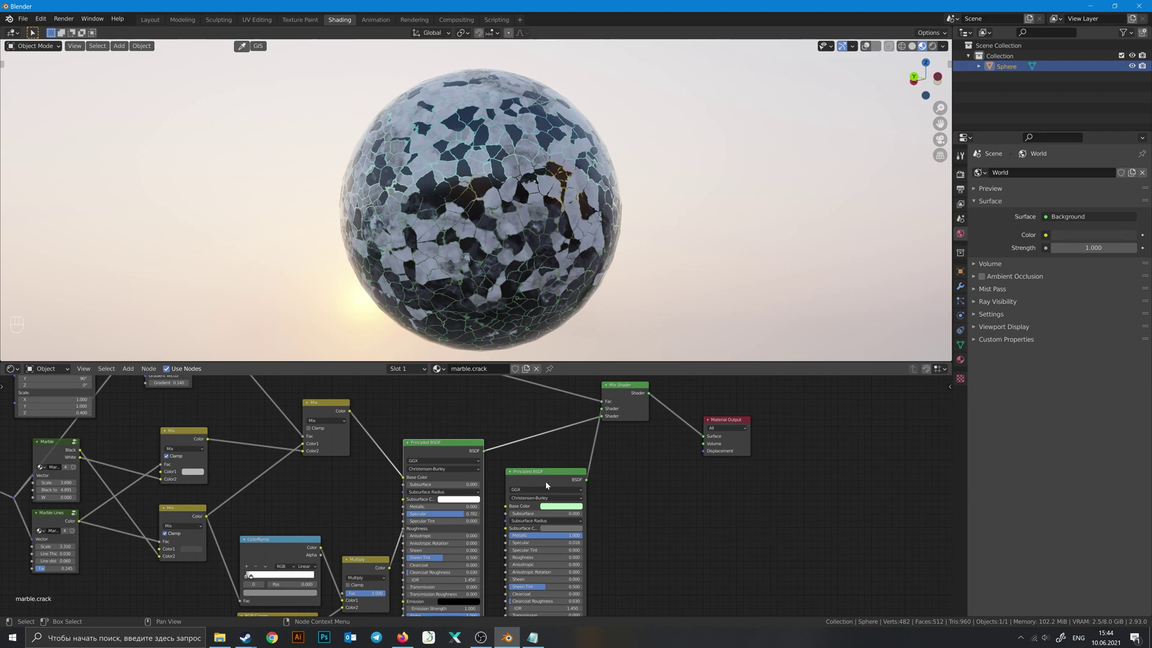
pyautogui.moveTo(545, 485); pyautogui.dragTo(537, 474)
pyautogui.scroll(3, 560, 127)
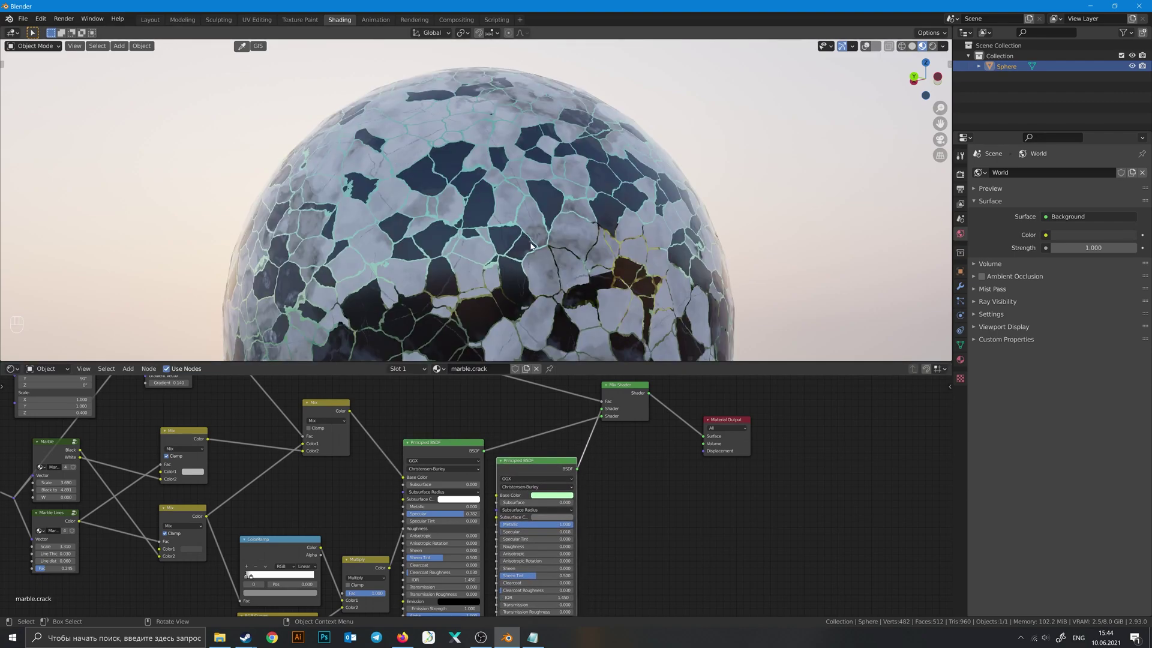
# - Browse materials, trying marble.tiles and returning to marble.crack
pyautogui.scroll(-3, 559, 127)
pyautogui.click(437, 369)
pyautogui.click(465, 405)
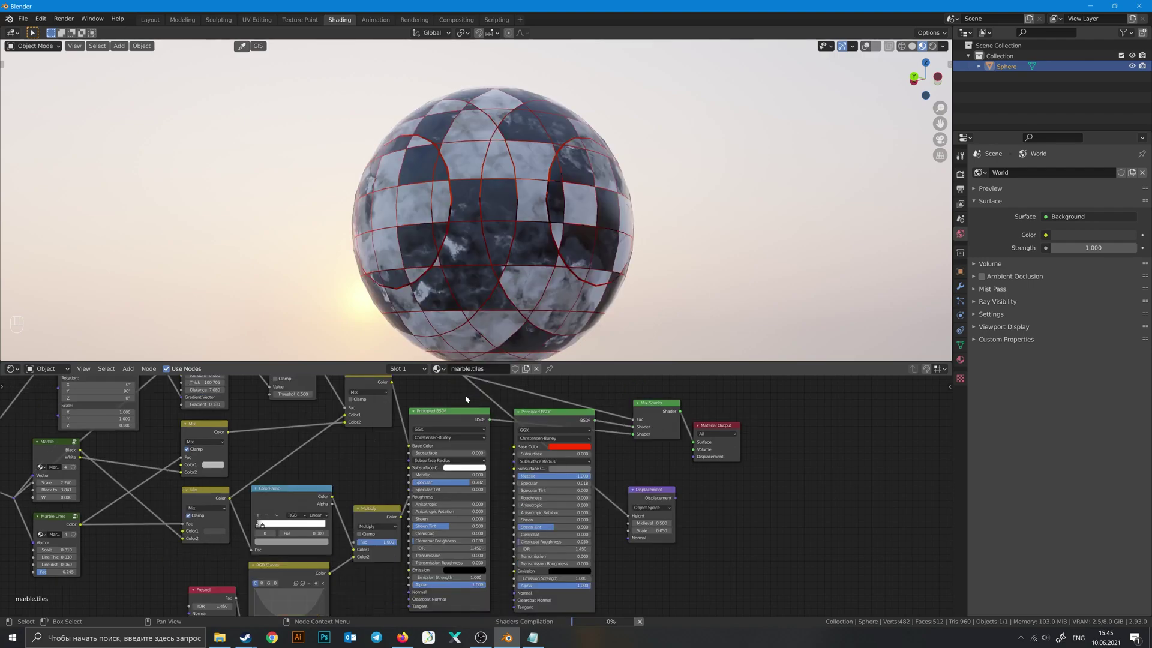
pyautogui.moveTo(621, 413)
pyautogui.mouseDown(button='middle')
pyautogui.moveTo(623, 442)
pyautogui.moveTo(611, 439)
pyautogui.mouseUp(button='middle')
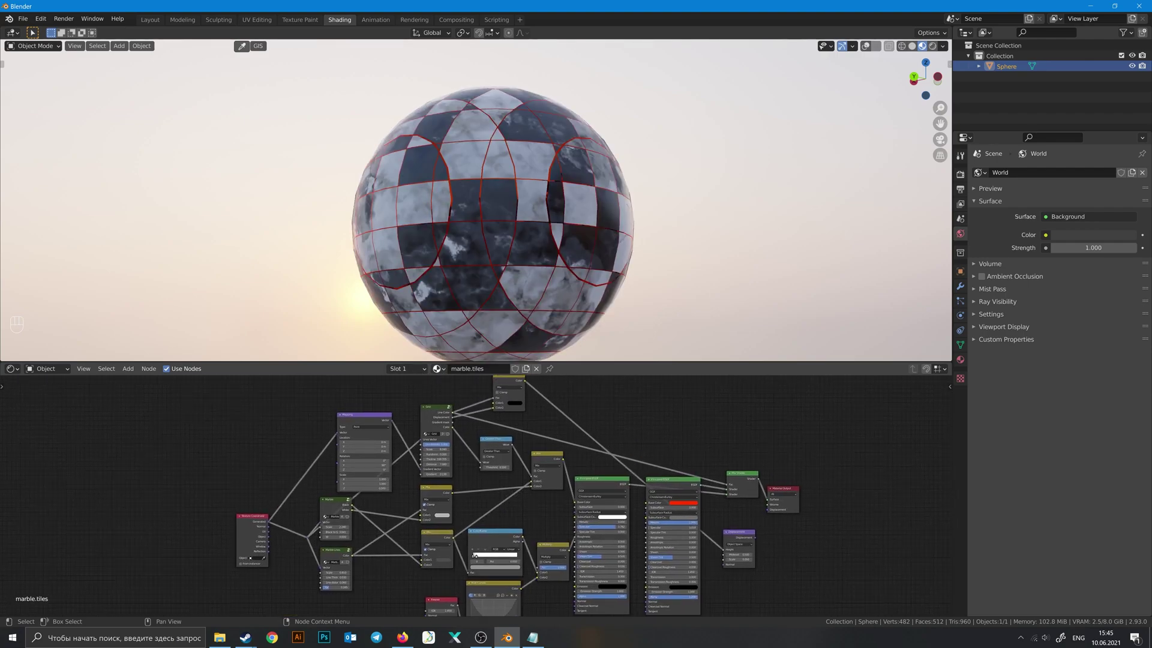
pyautogui.click(438, 369)
pyautogui.click(467, 394)
# - Assign marble.tiles and wire its Displacement node into the Material Output Displacement socket
pyautogui.click(437, 368)
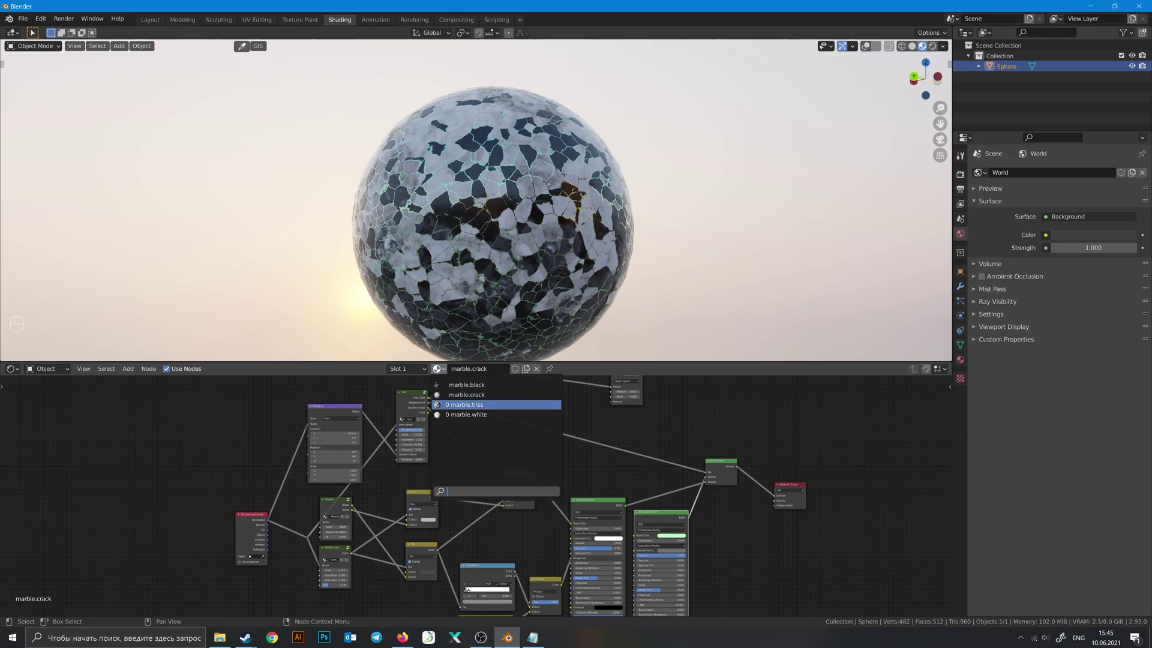
pyautogui.click(472, 405)
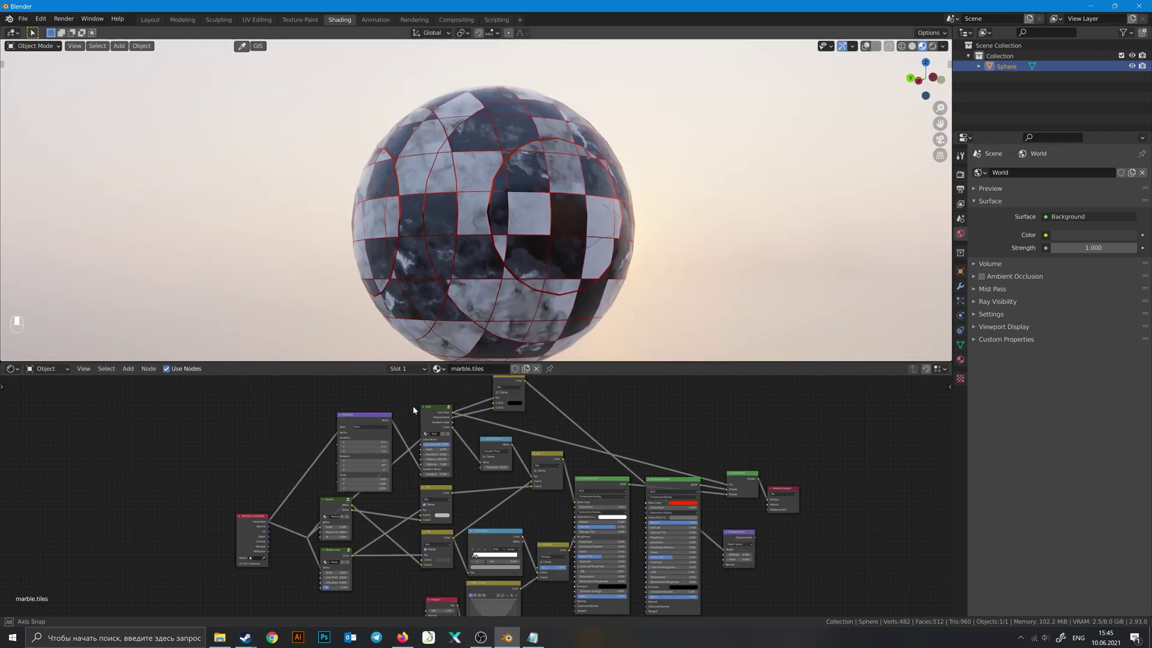
pyautogui.click(437, 368)
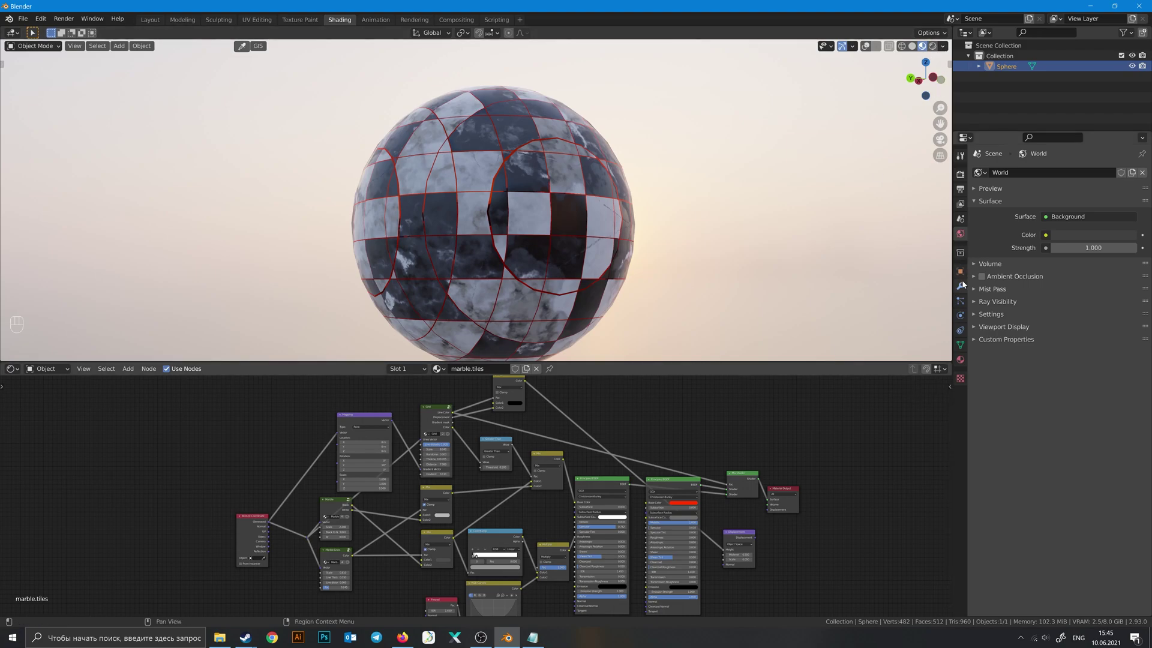
pyautogui.moveTo(755, 540); pyautogui.dragTo(744, 539)
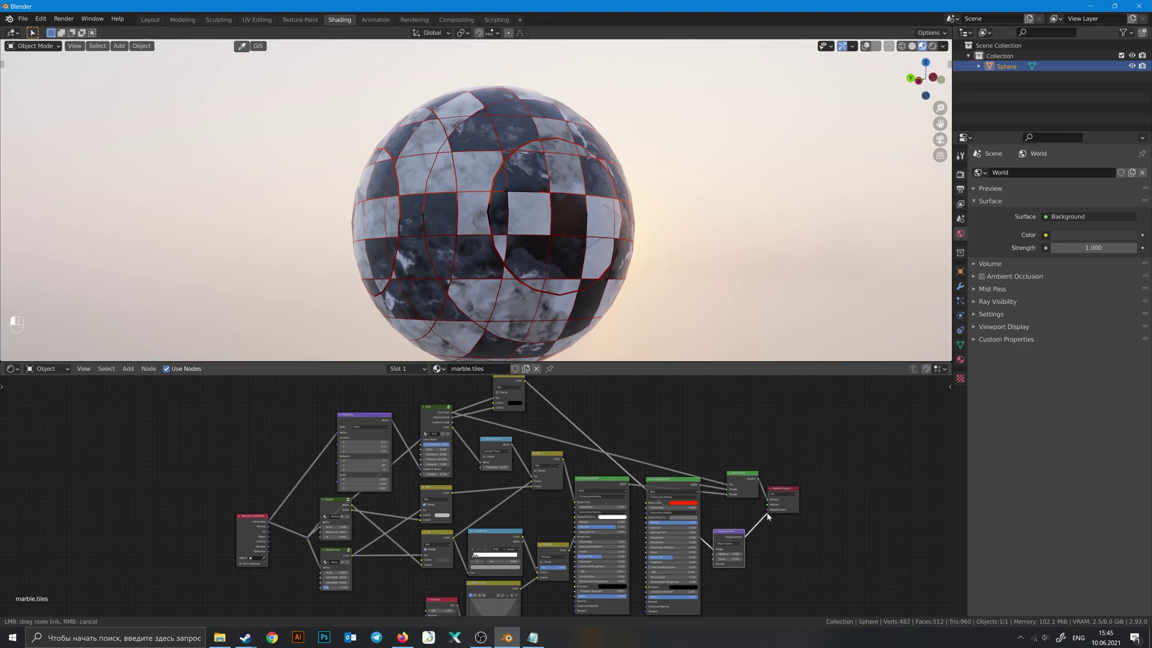
pyautogui.moveTo(768, 512); pyautogui.dragTo(768, 509)
# - In rendered preview, add an area light, then move and resize it
pyautogui.press('z')
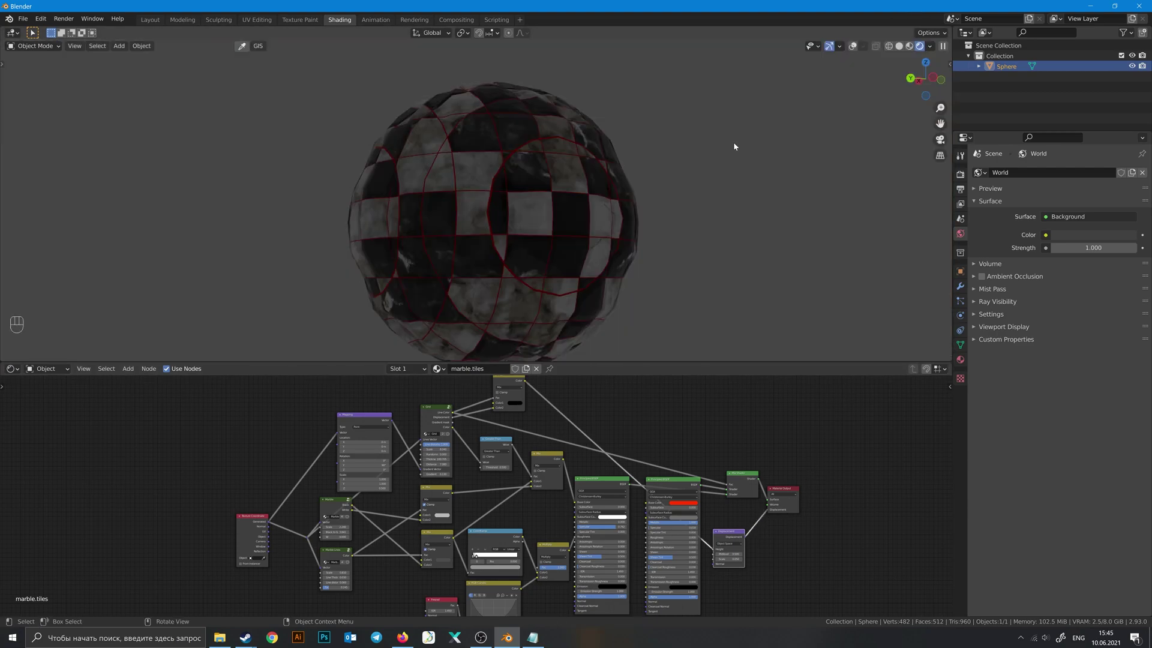
pyautogui.hotkey('shift', 'a')
pyautogui.click(710, 250)
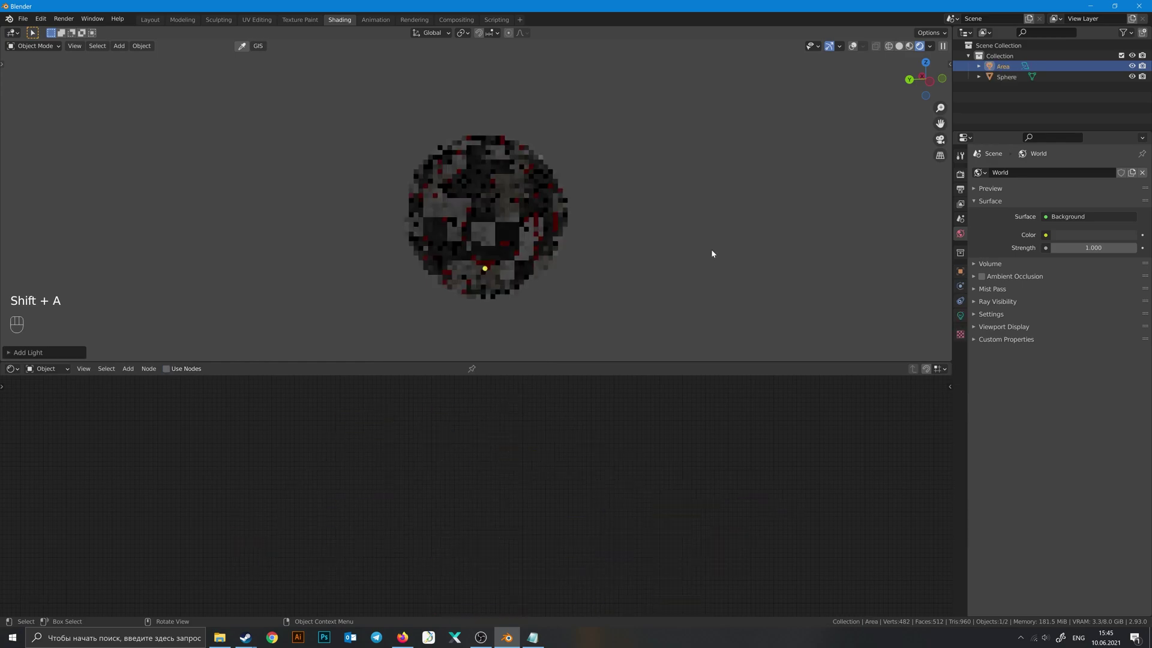
pyautogui.press('g')
pyautogui.click(624, 149)
pyautogui.press('s')
pyautogui.click(763, 268)
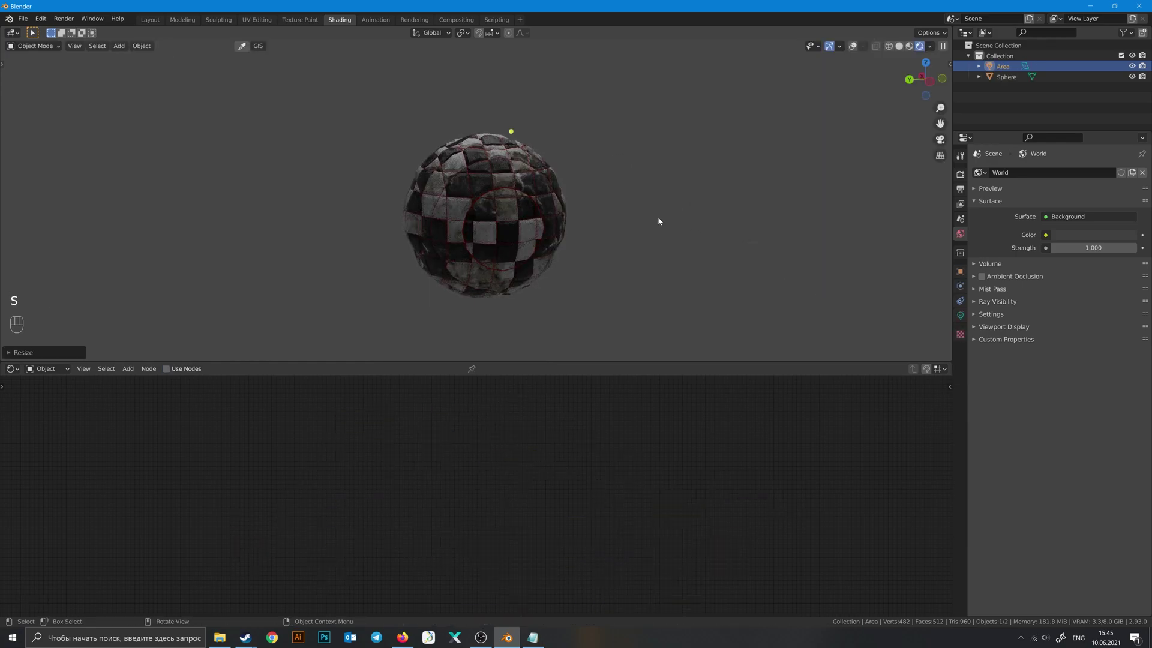
# - Rotate the area light and place it higher and to the right of the sphere
pyautogui.press('r')
pyautogui.click(707, 245)
pyautogui.press('g')
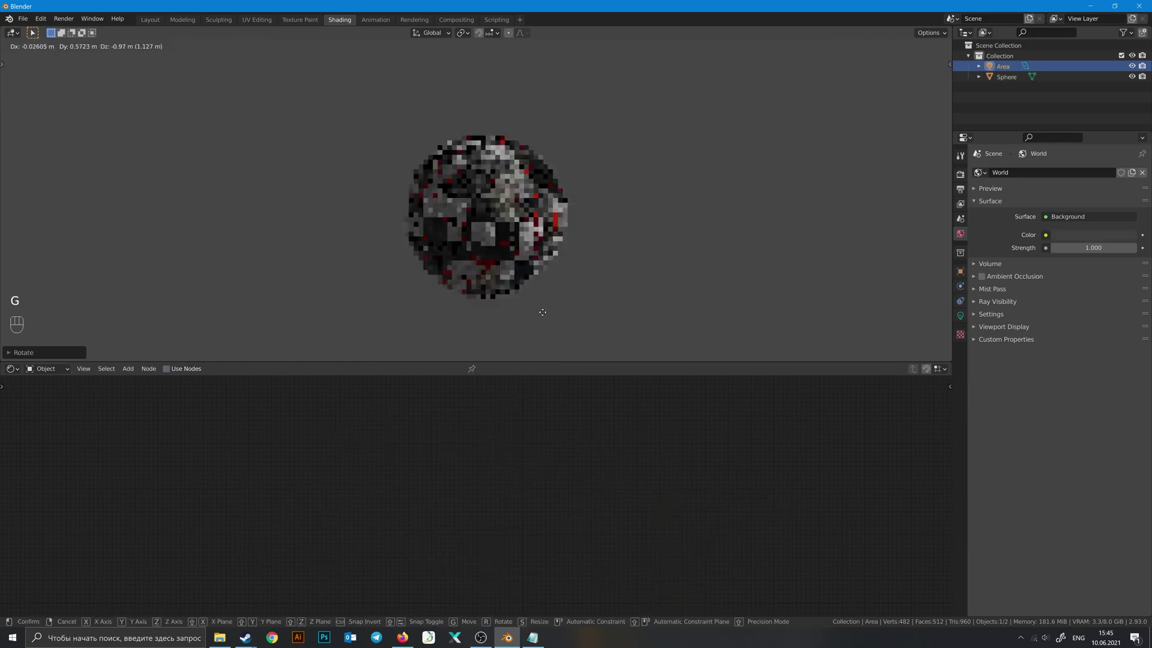
pyautogui.click(558, 281)
pyautogui.scroll(1, 605, 218)
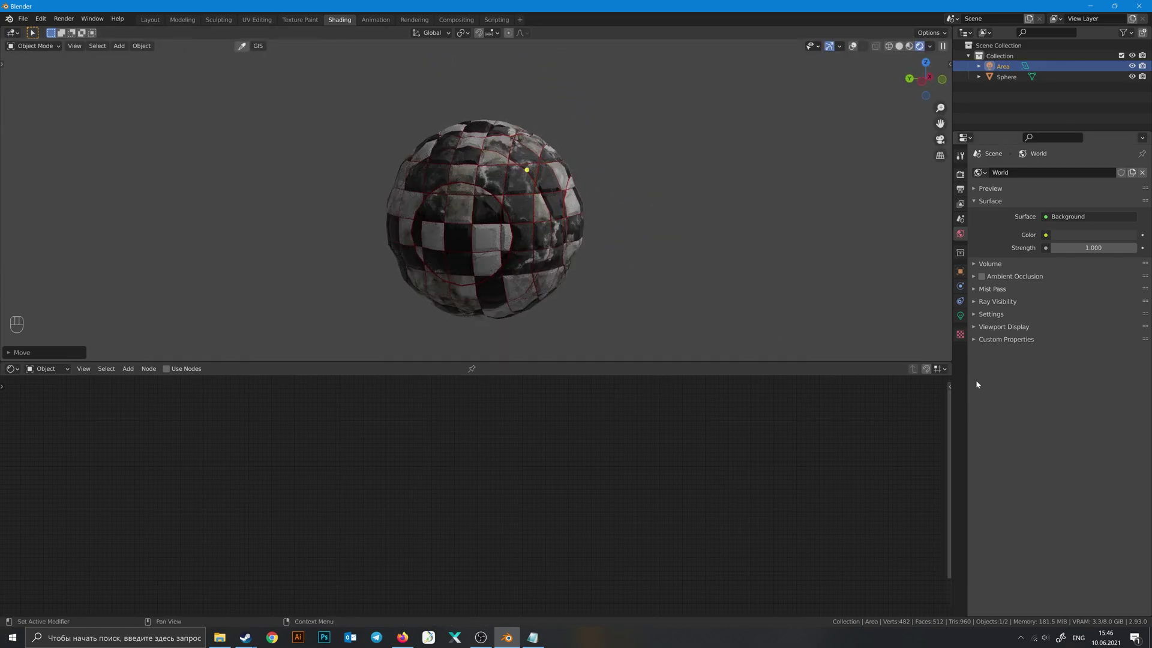
pyautogui.click(960, 315)
pyautogui.press('g')
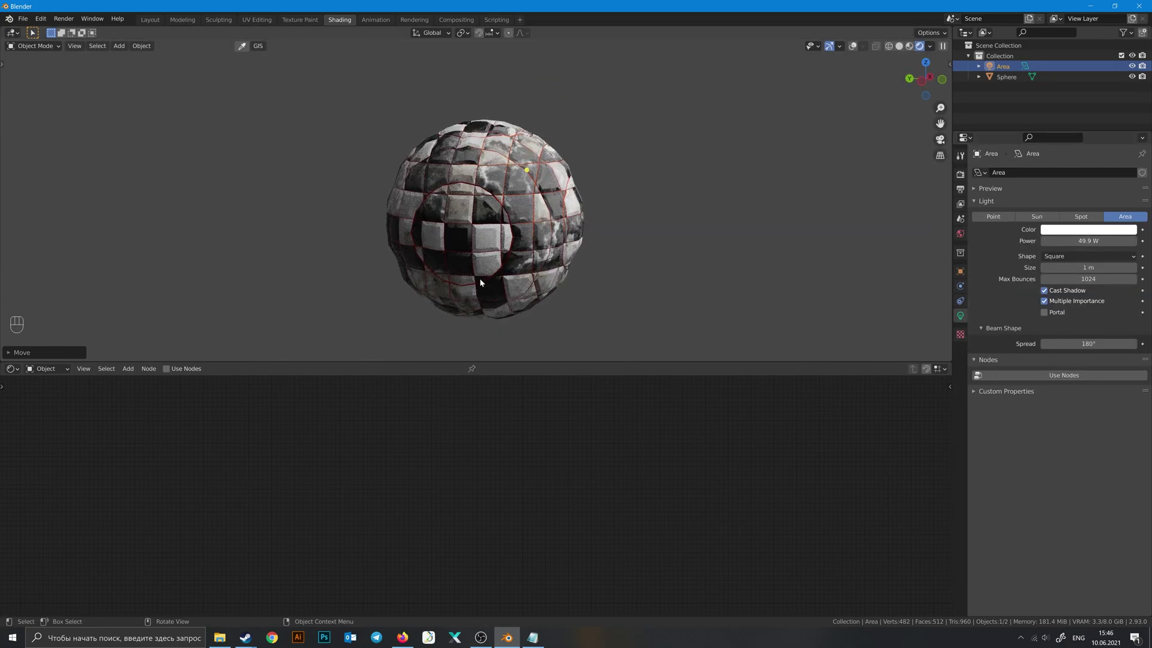
pyautogui.click(564, 235)
# - Add a Subdivision Surface modifier to the sphere
pyautogui.click(513, 272)
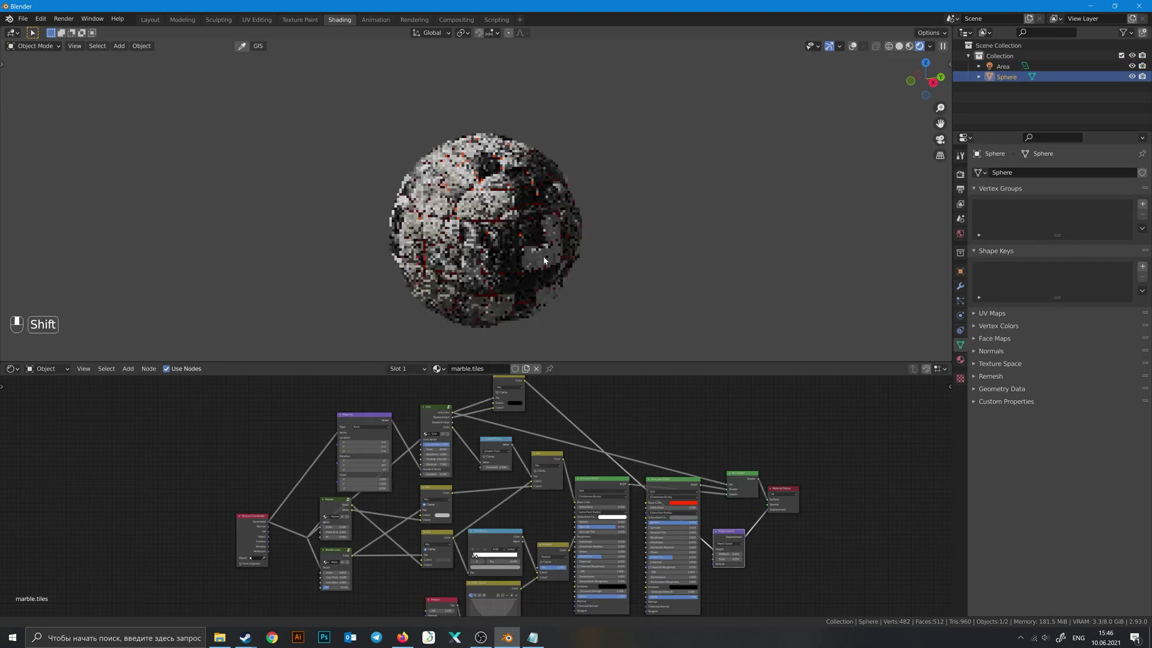
pyautogui.click(959, 287)
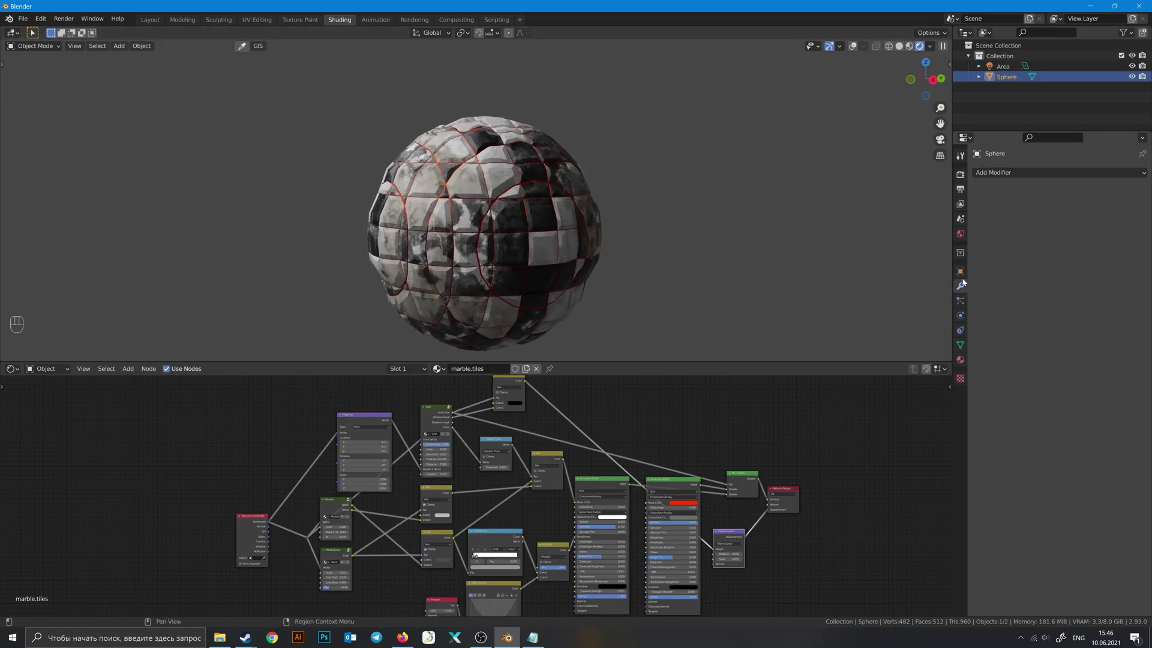
pyautogui.click(1000, 172)
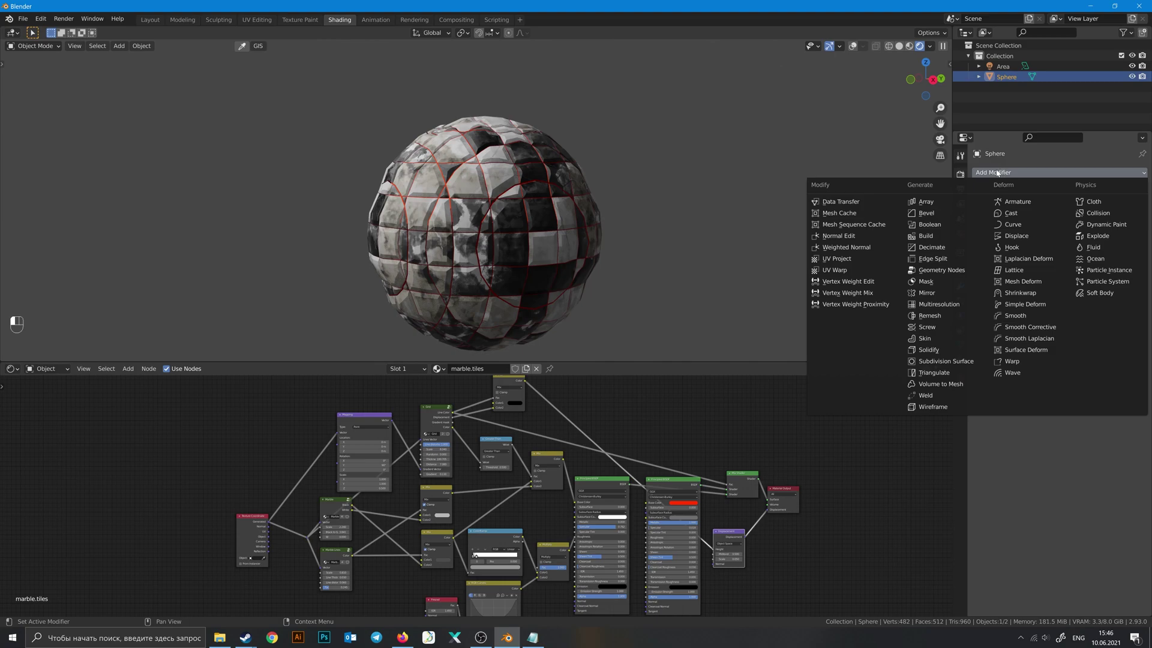
pyautogui.click(947, 362)
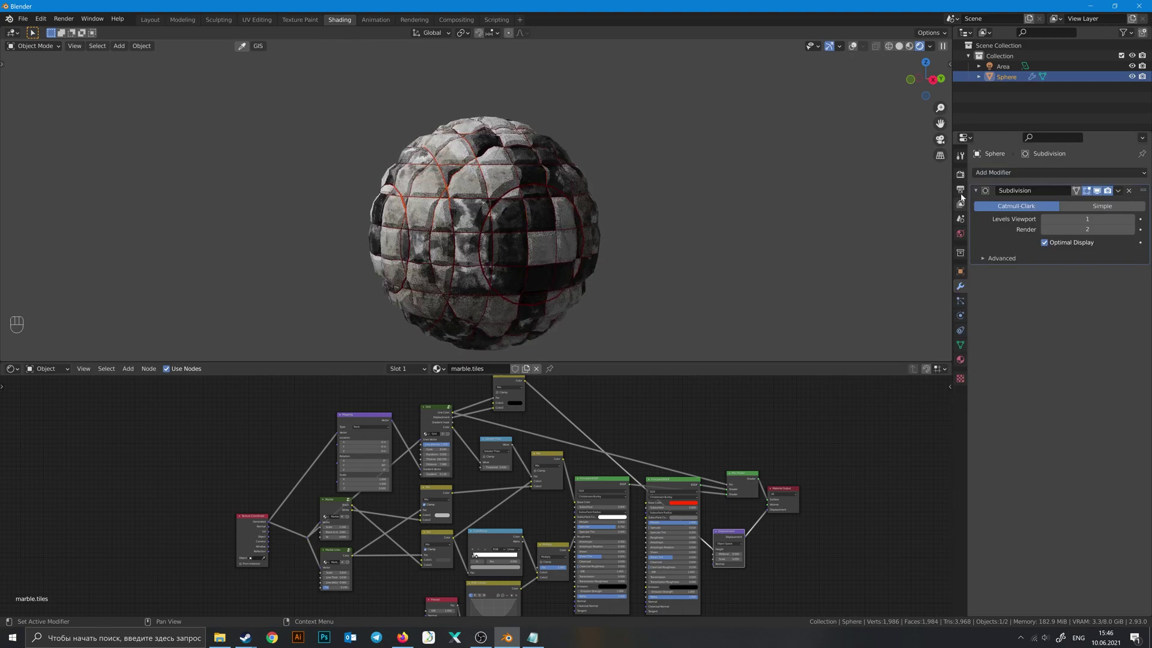
# - Set Cycles Feature Set to Experimental, enable Adaptive Subdivision, and expand the material Settings
pyautogui.click(959, 174)
pyautogui.click(1063, 186)
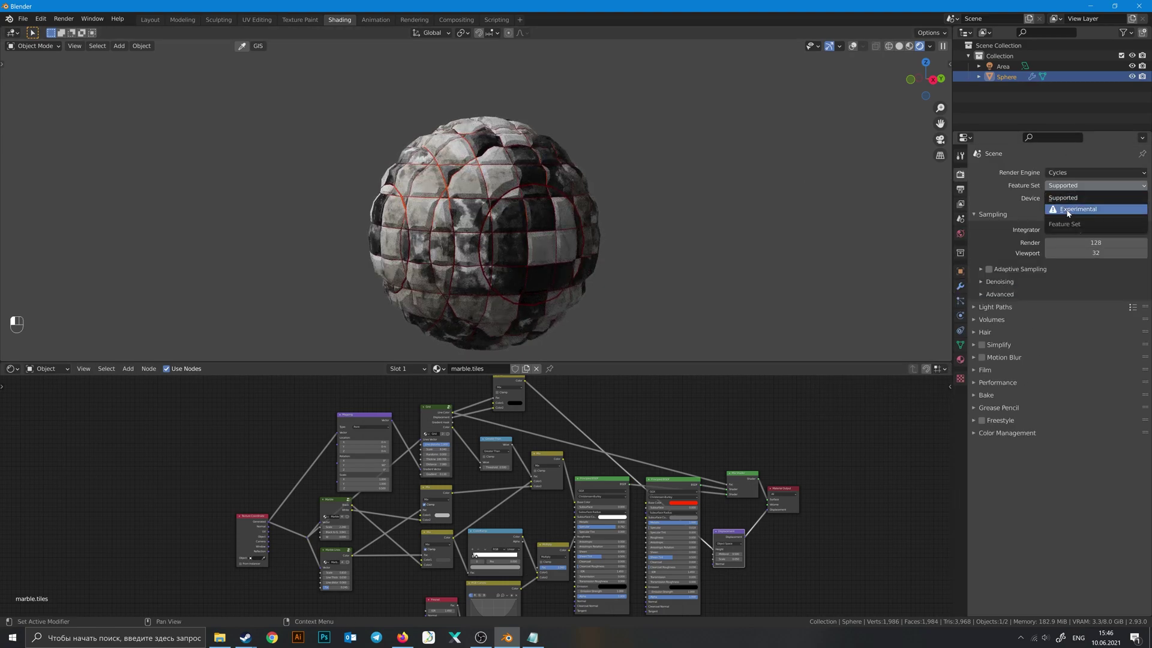
pyautogui.click(1067, 209)
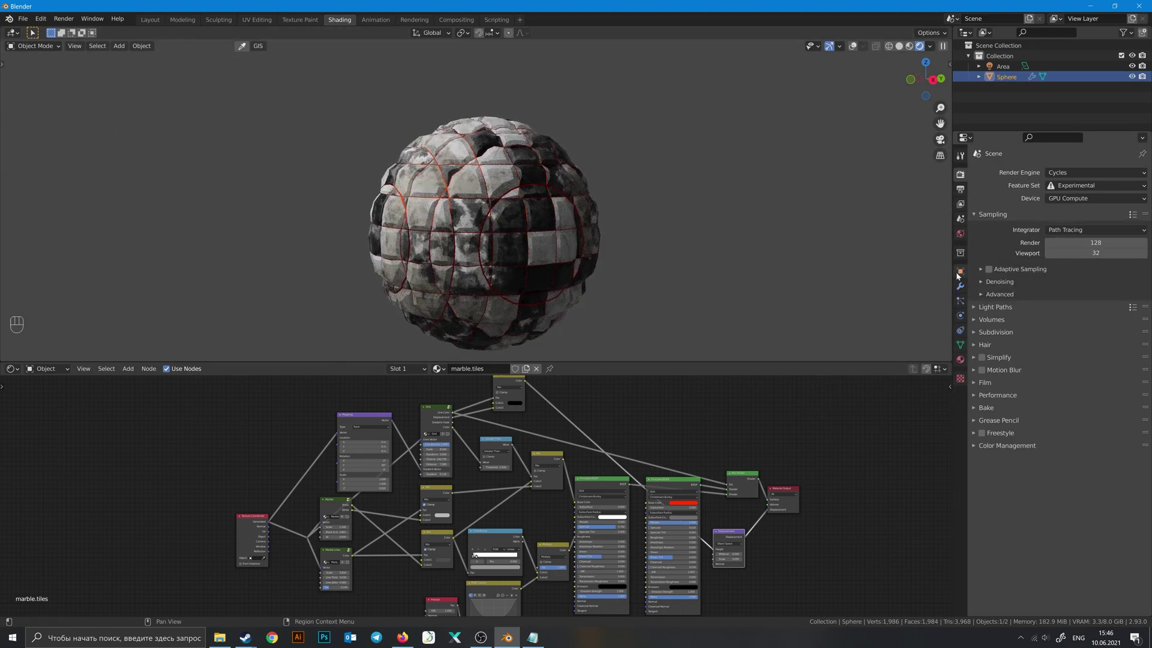
pyautogui.click(960, 287)
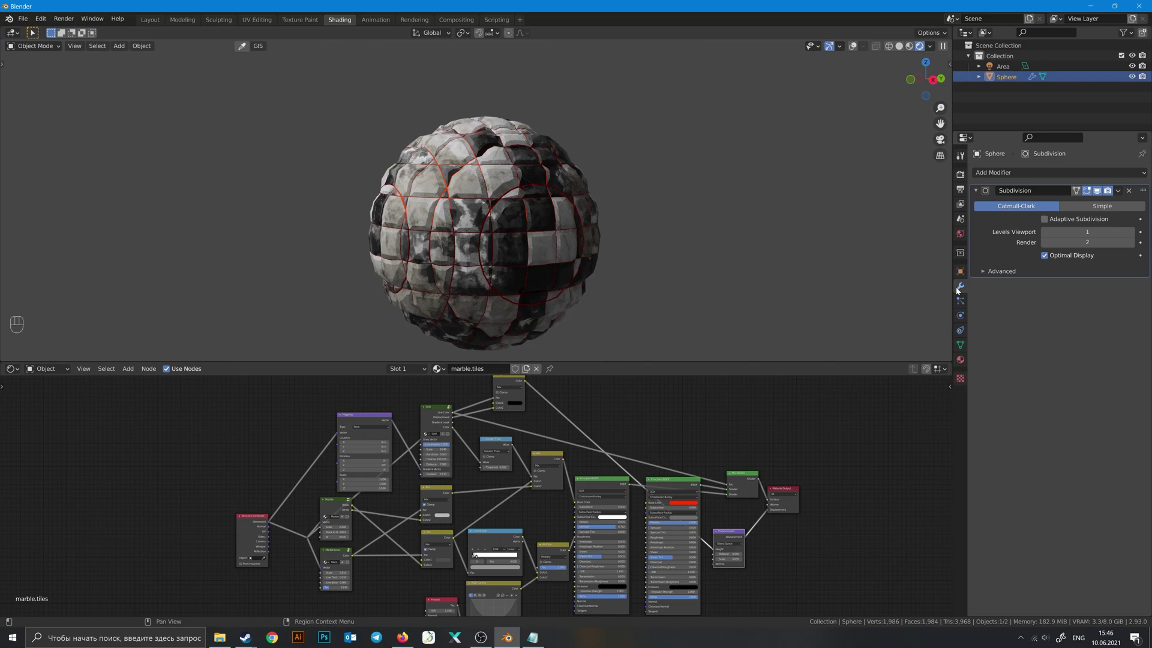
pyautogui.click(1046, 219)
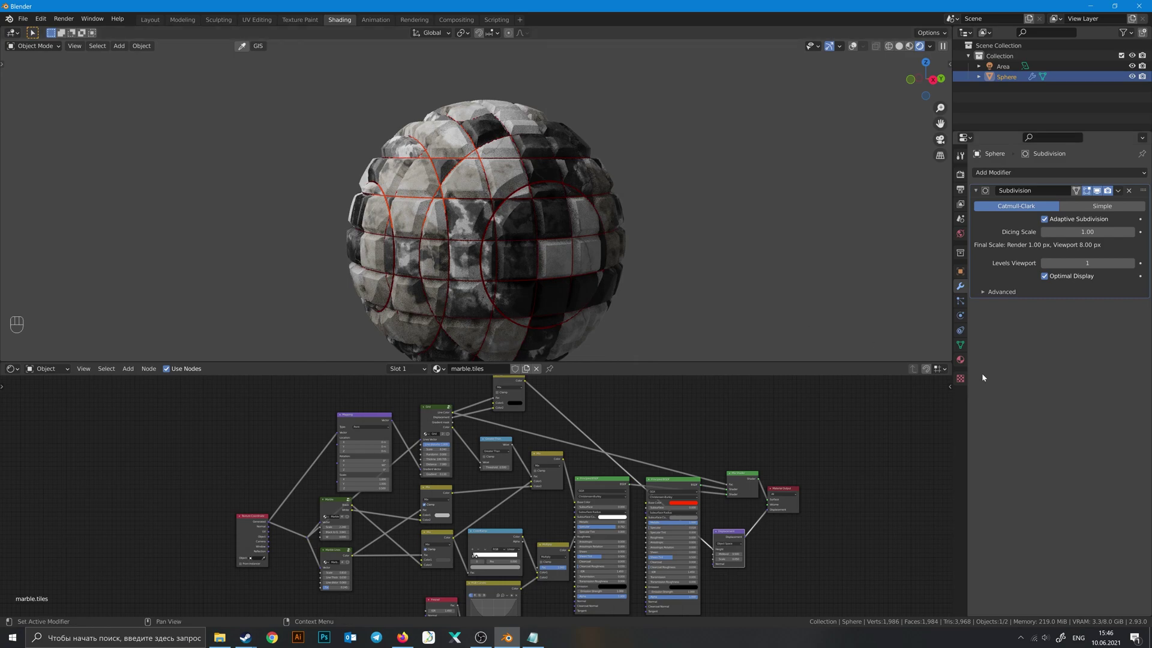
pyautogui.click(960, 359)
pyautogui.click(976, 426)
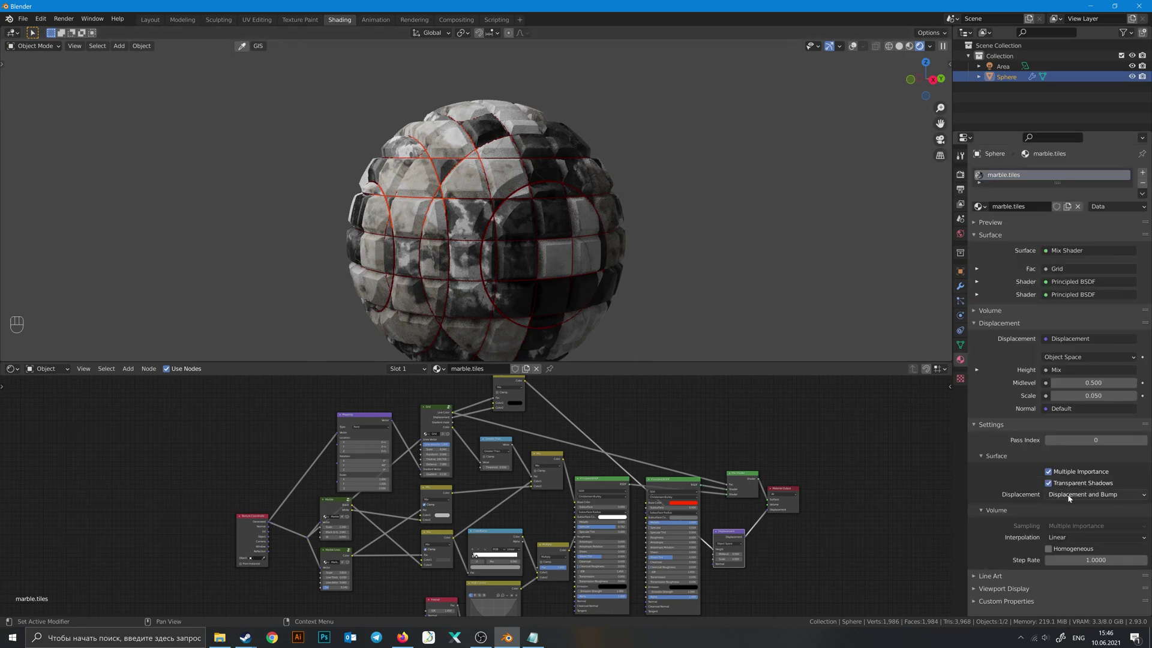
# - Lower the marble.tiles ColorRamp colour's Value to 0.105 and inspect the darker tiles
pyautogui.moveTo(444, 190); pyautogui.dragTo(457, 189, button='middle')
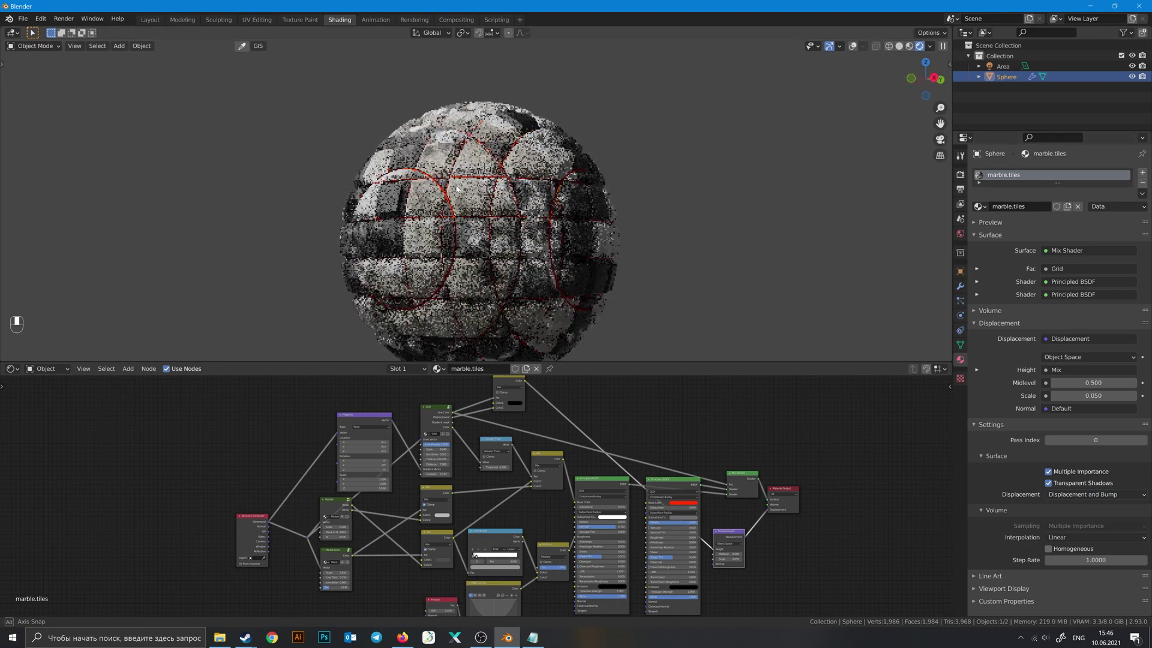
pyautogui.moveTo(613, 438); pyautogui.dragTo(638, 401, button='middle')
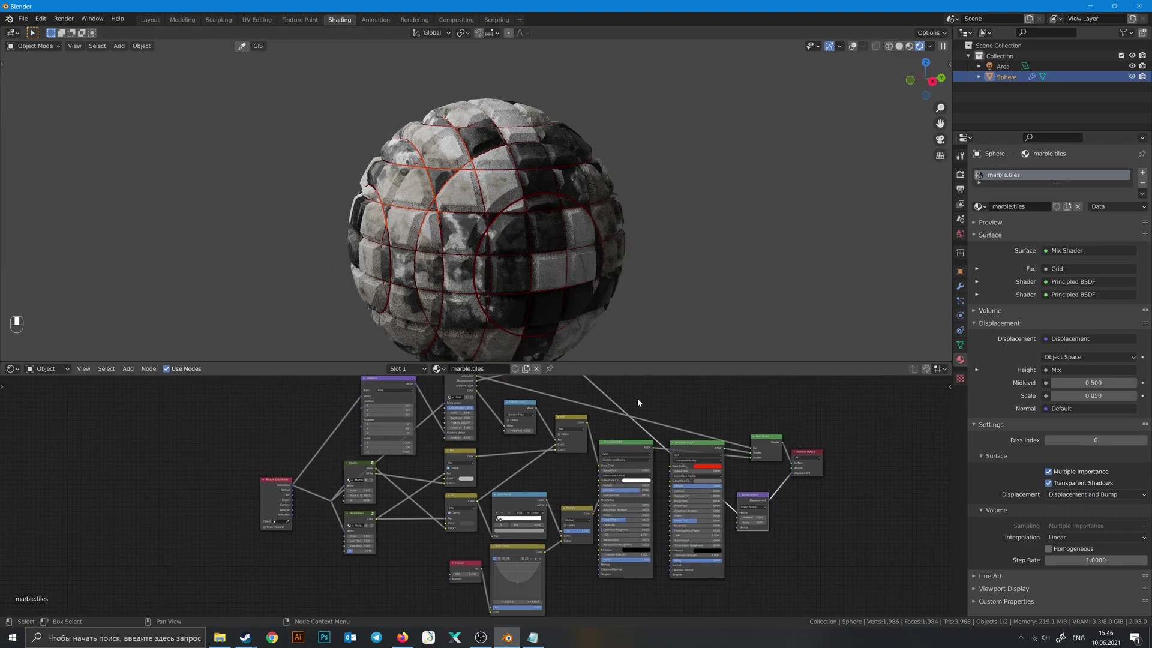
pyautogui.scroll(3, 581, 481)
pyautogui.click(561, 478)
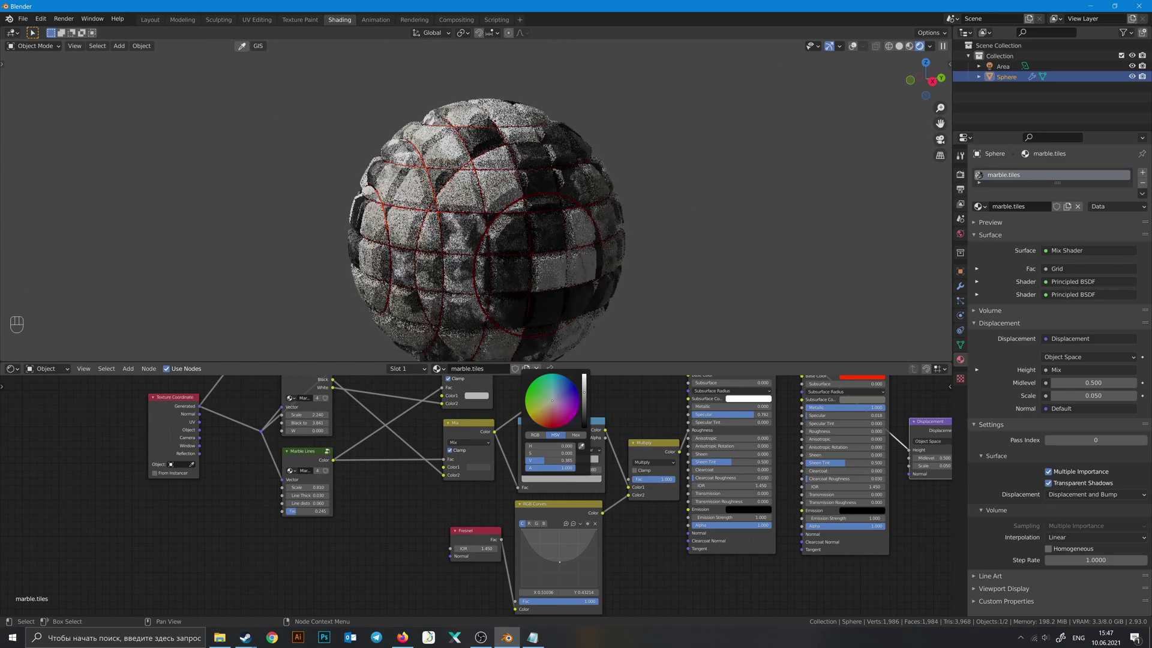
pyautogui.moveTo(584, 393); pyautogui.dragTo(583, 411)
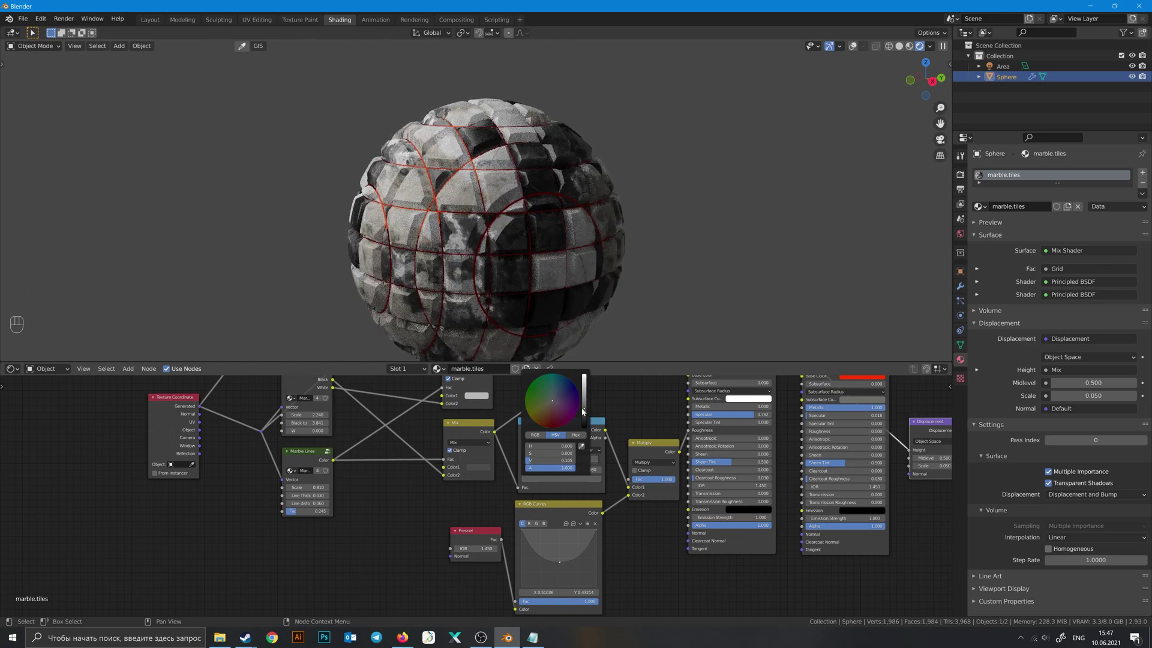
pyautogui.moveTo(528, 264); pyautogui.dragTo(631, 278, button='middle')
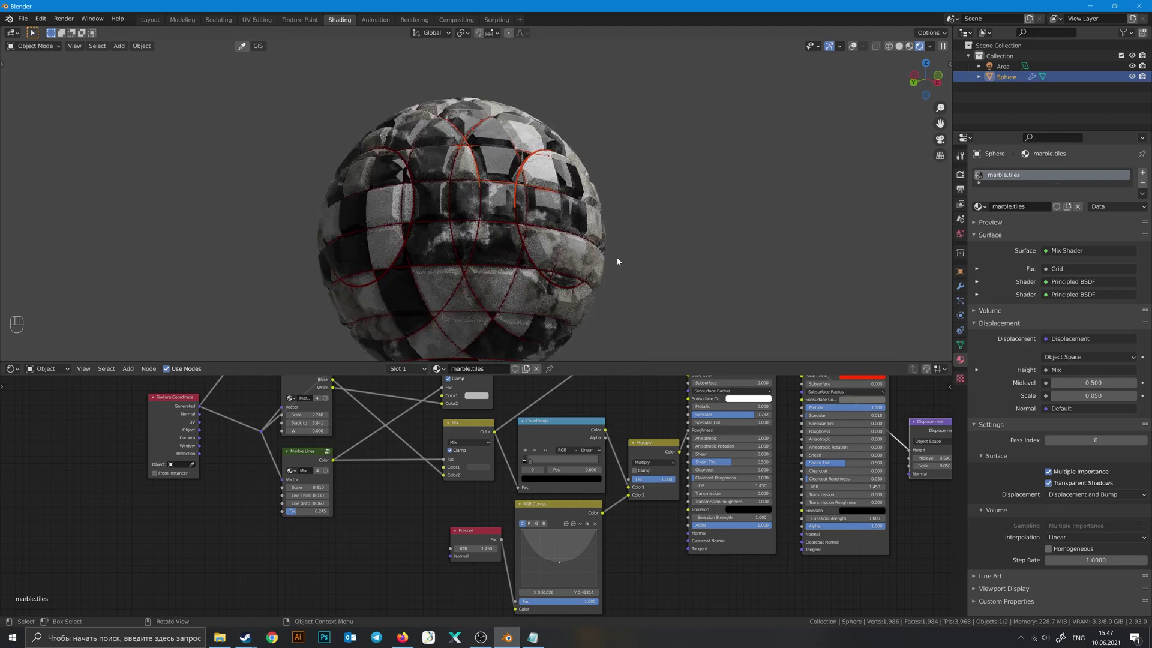
# - Assign marble.crack, link its Displacement node to Material Output Displacement, and inspect the raised cracks
pyautogui.click(436, 369)
pyautogui.click(467, 395)
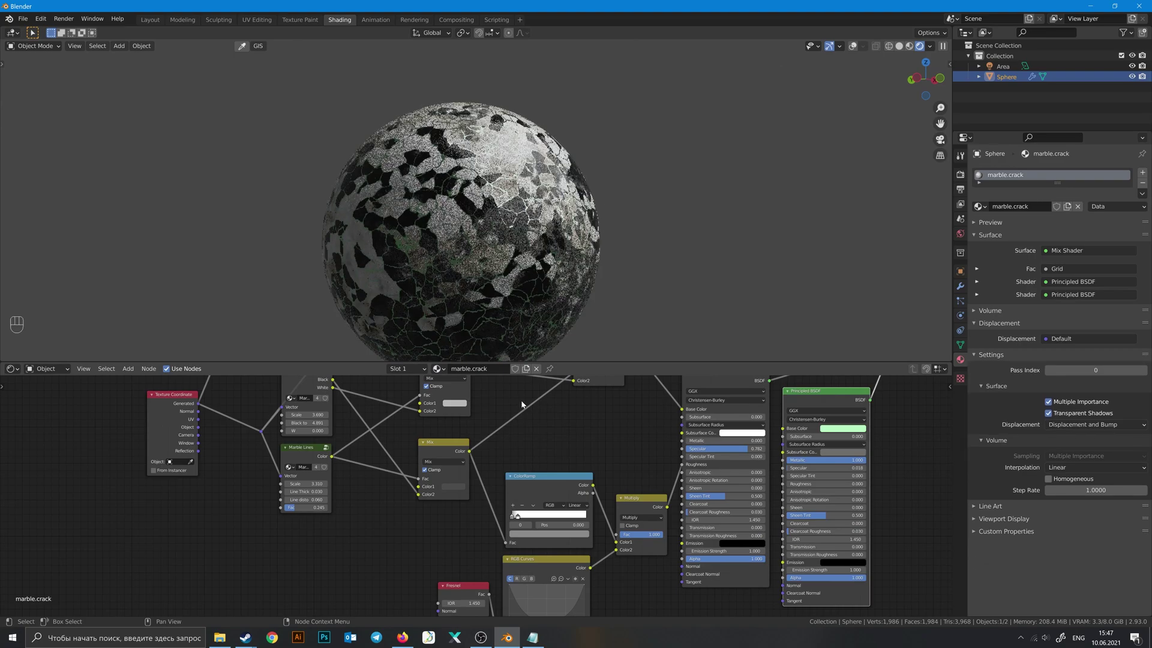
pyautogui.moveTo(603, 427); pyautogui.dragTo(372, 545, button='middle')
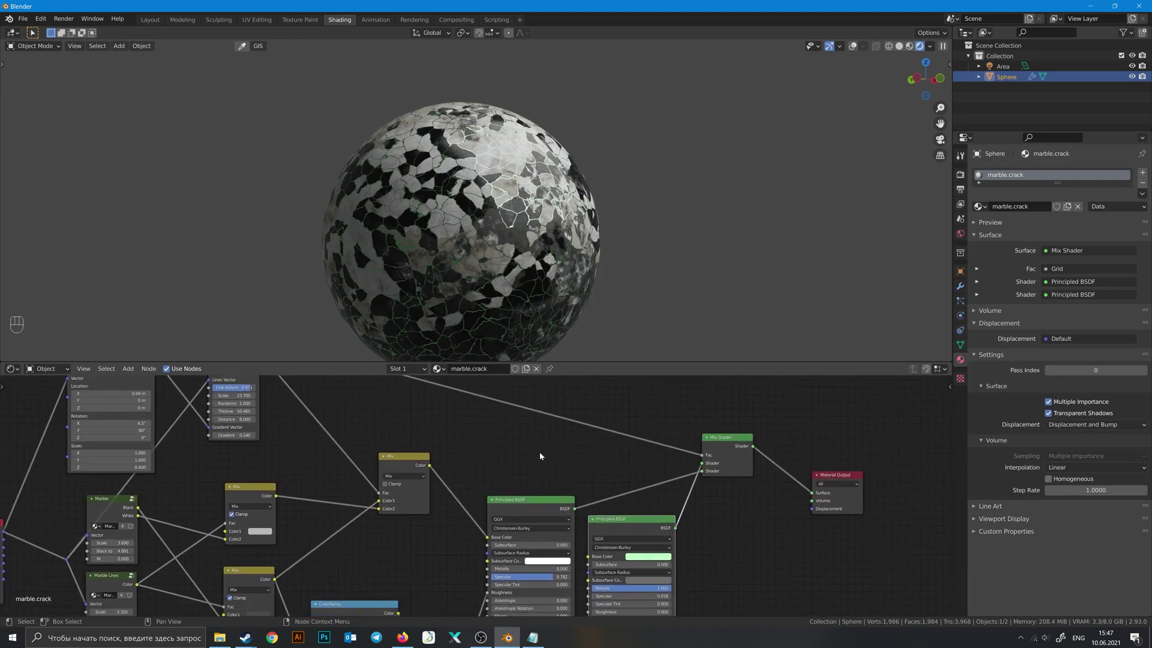
pyautogui.scroll(-3, 539, 457)
pyautogui.moveTo(539, 457); pyautogui.dragTo(568, 416, button='middle')
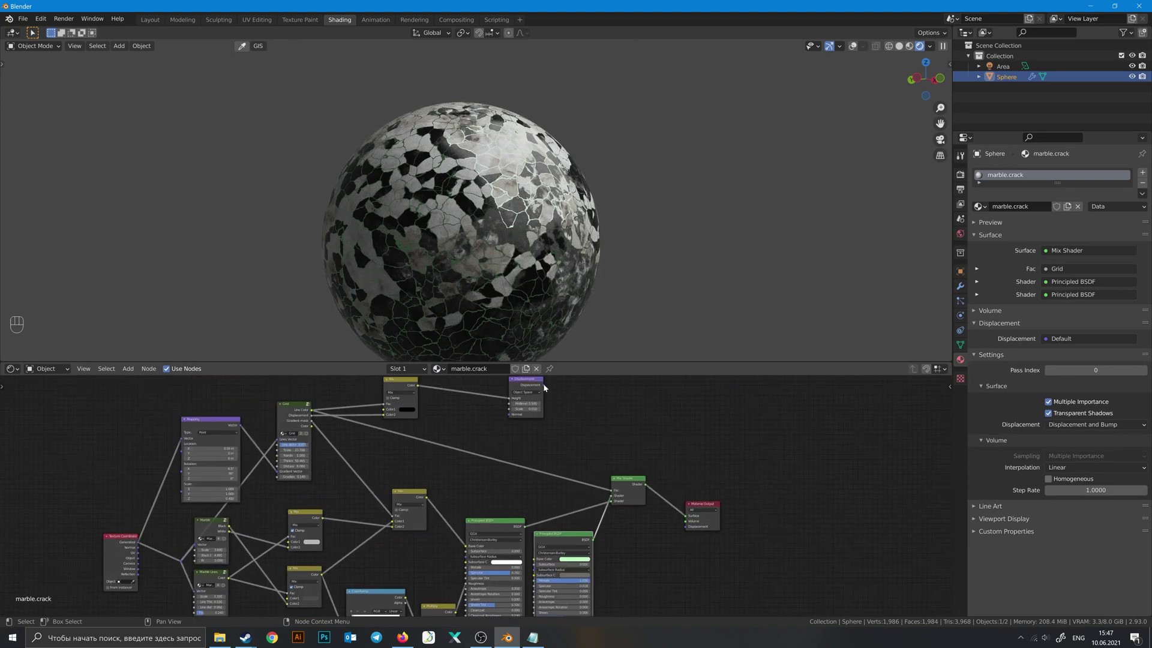
pyautogui.moveTo(687, 529); pyautogui.dragTo(687, 527)
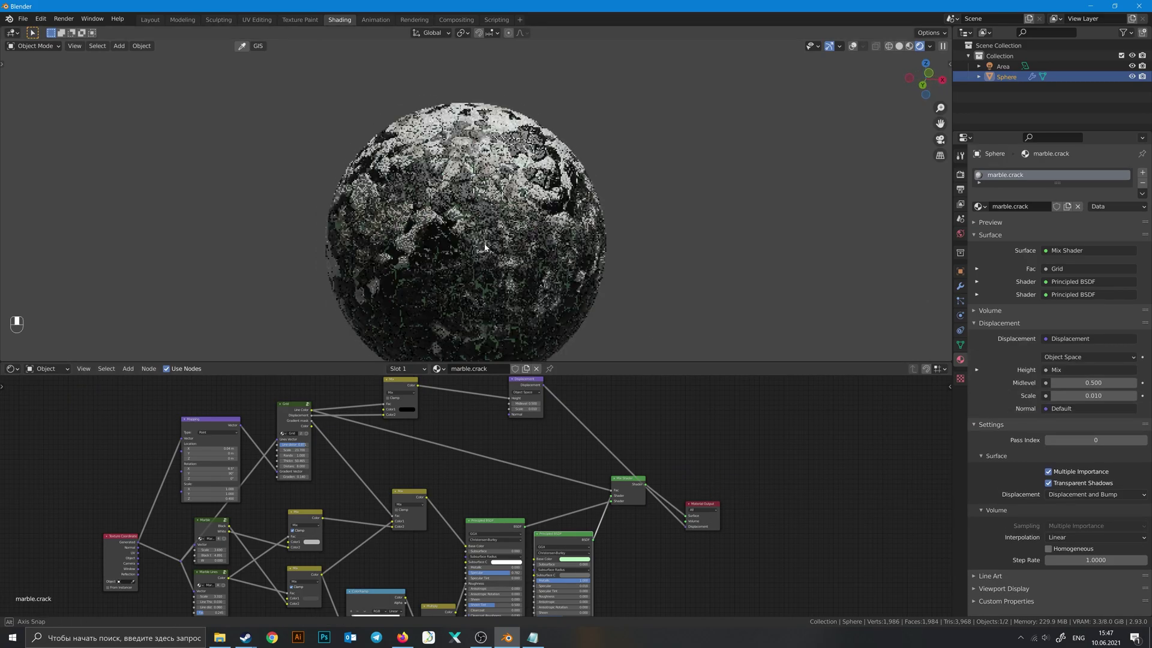
pyautogui.moveTo(605, 243)
pyautogui.mouseDown(button='middle')
pyautogui.moveTo(511, 247)
pyautogui.moveTo(503, 223)
pyautogui.mouseUp(button='middle')
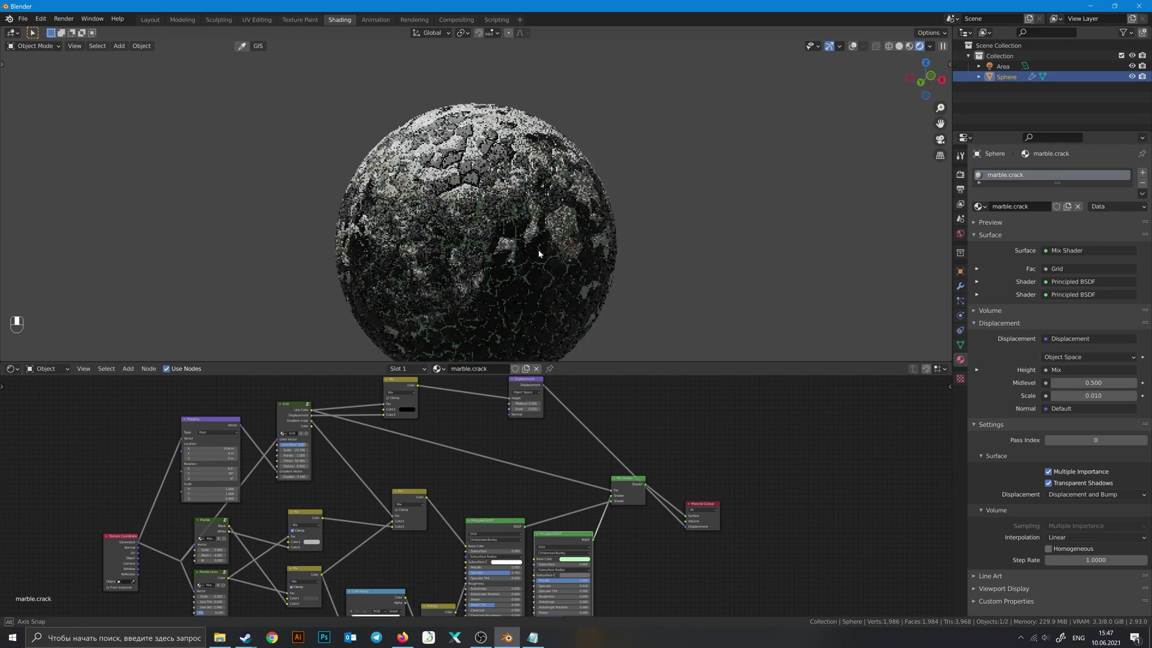
pyautogui.moveTo(504, 223); pyautogui.dragTo(573, 261, button='middle')
pyautogui.moveTo(306, 482); pyautogui.dragTo(401, 448, button='middle')
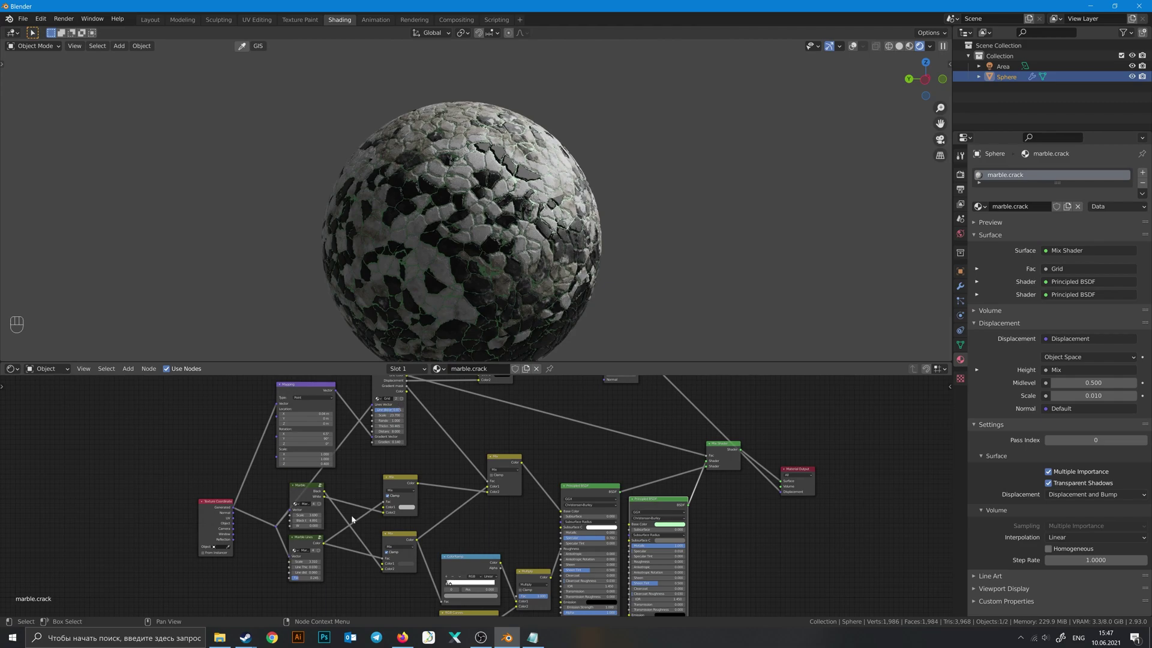
# - Orbit the viewport to inspect the pink-cracked marble.crack sphere from several sides
pyautogui.moveTo(666, 532); pyautogui.dragTo(607, 492, button='middle')
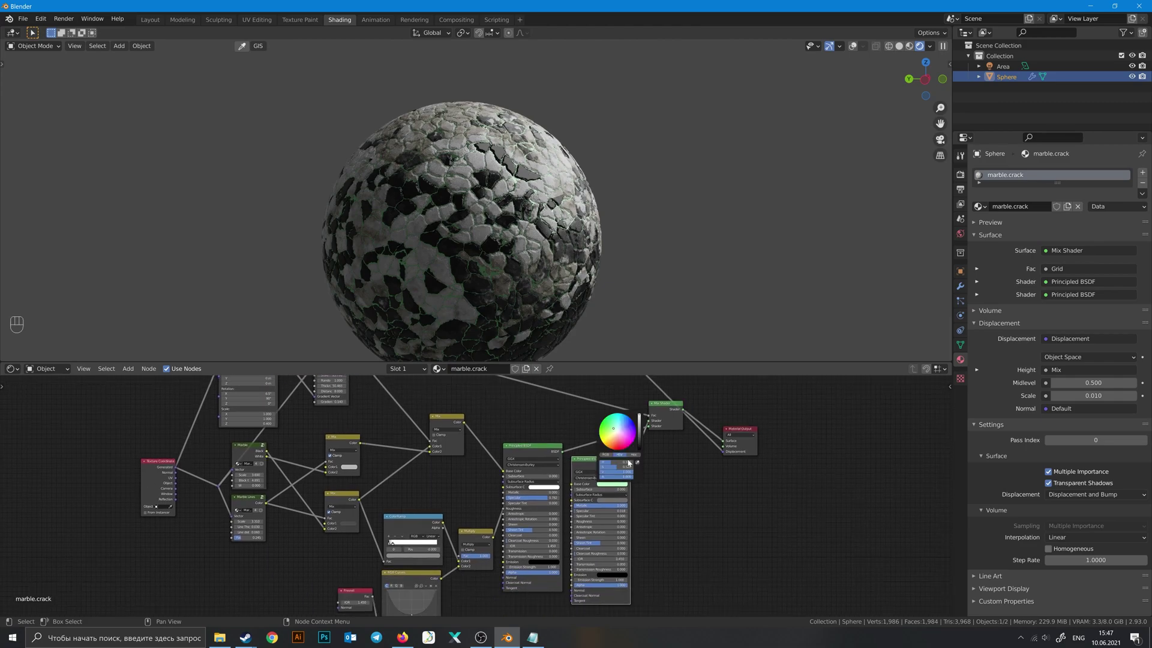
pyautogui.scroll(1, 561, 406)
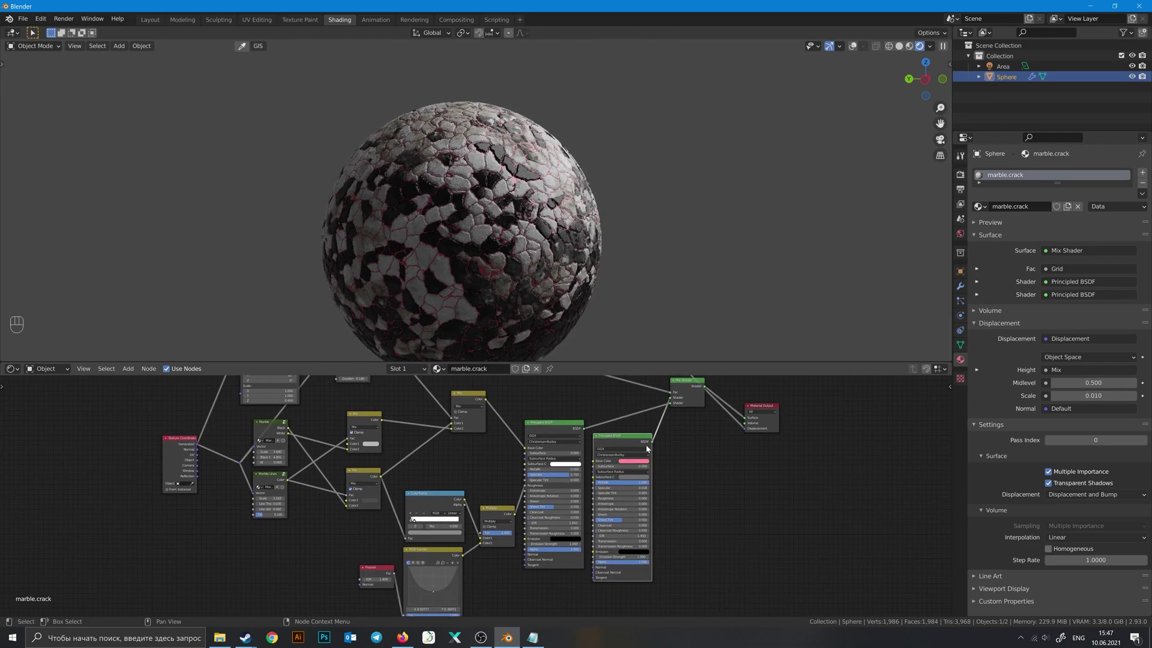
pyautogui.moveTo(544, 247); pyautogui.dragTo(453, 245, button='middle')
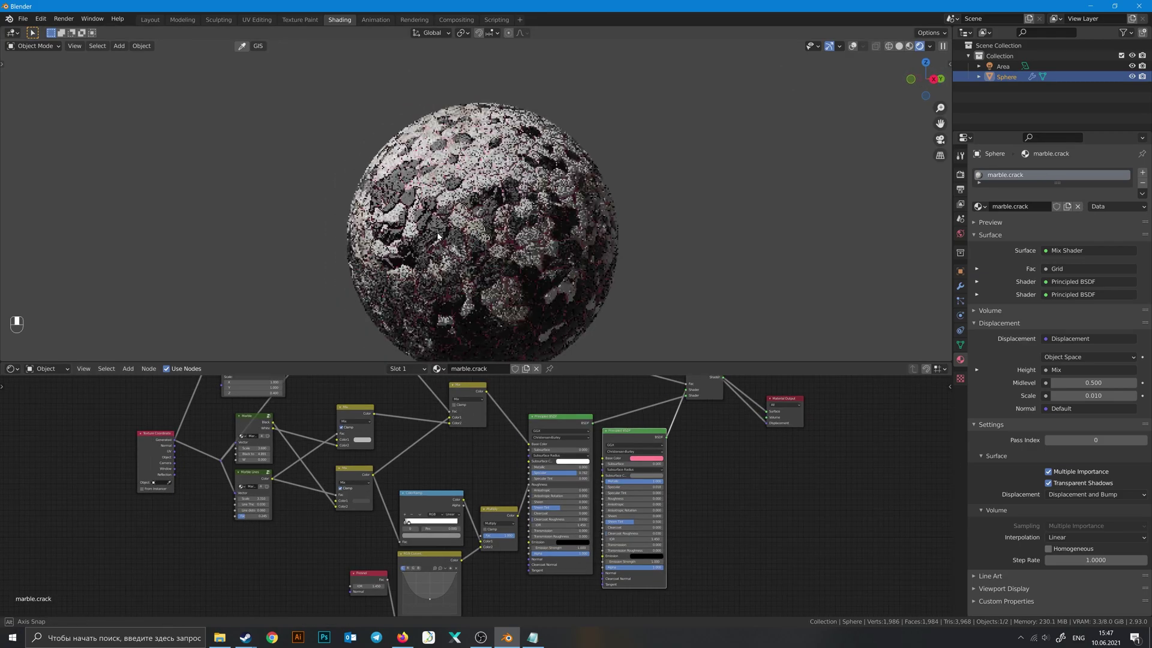
pyautogui.moveTo(535, 217)
pyautogui.mouseDown(button='middle')
pyautogui.moveTo(647, 226)
pyautogui.moveTo(678, 209)
pyautogui.moveTo(706, 162)
pyautogui.moveTo(683, 248)
pyautogui.moveTo(616, 208)
pyautogui.mouseUp(button='middle')
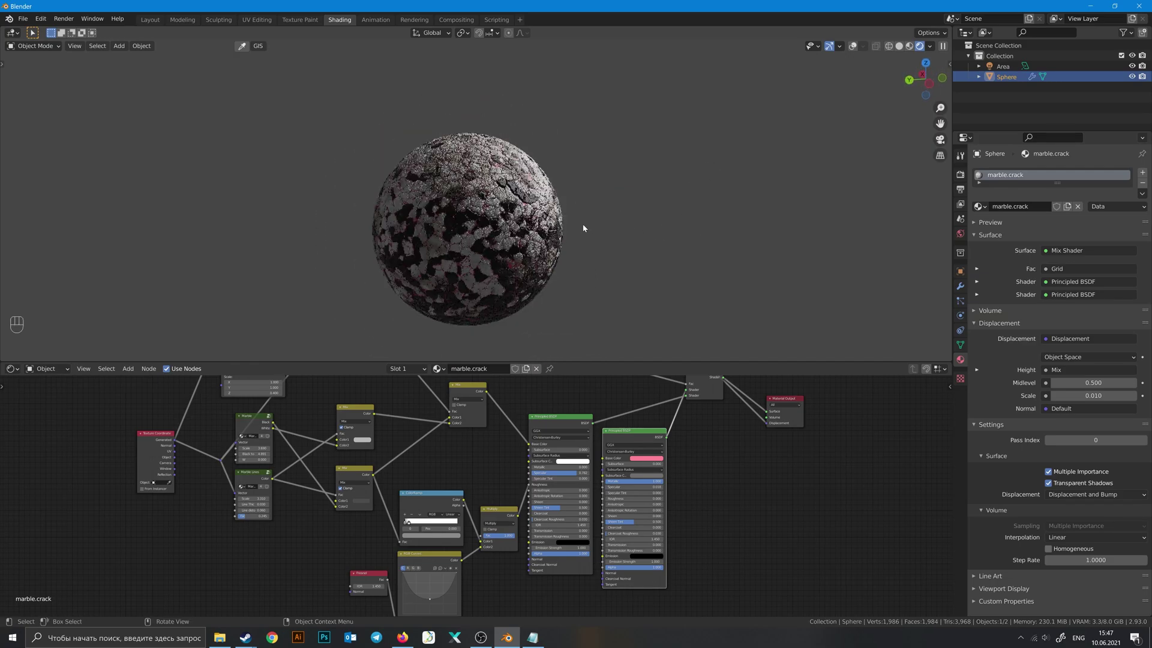
pyautogui.moveTo(706, 214)
pyautogui.mouseDown(button='middle')
pyautogui.moveTo(625, 204)
pyautogui.moveTo(653, 188)
pyautogui.moveTo(646, 233)
pyautogui.moveTo(683, 225)
pyautogui.mouseUp(button='middle')
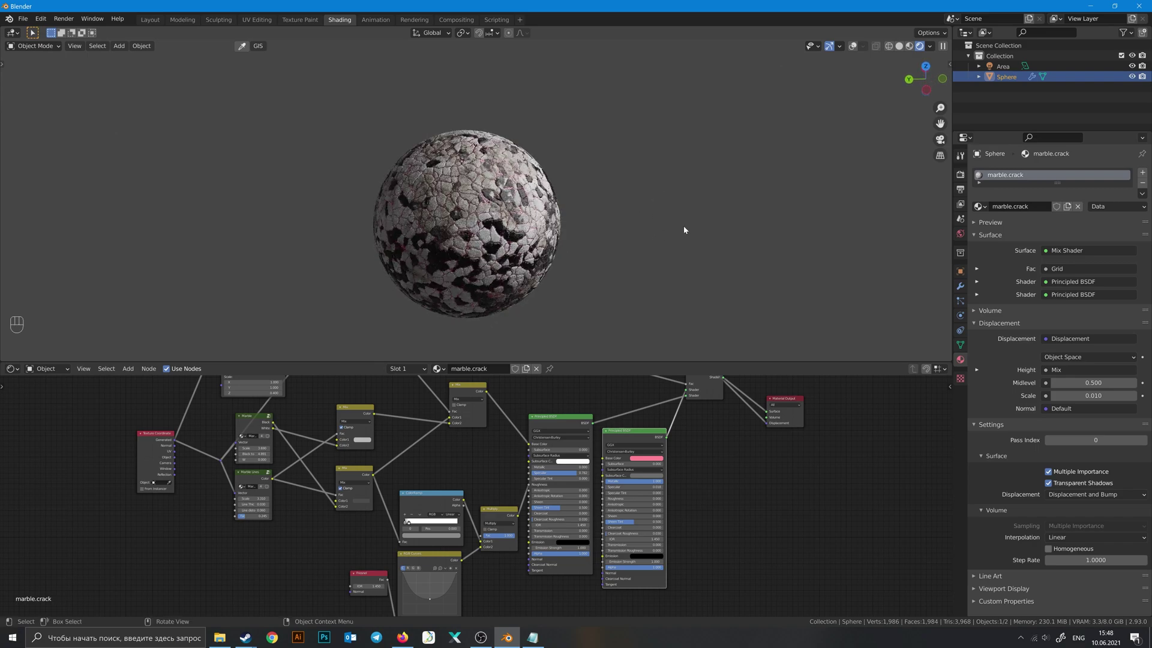